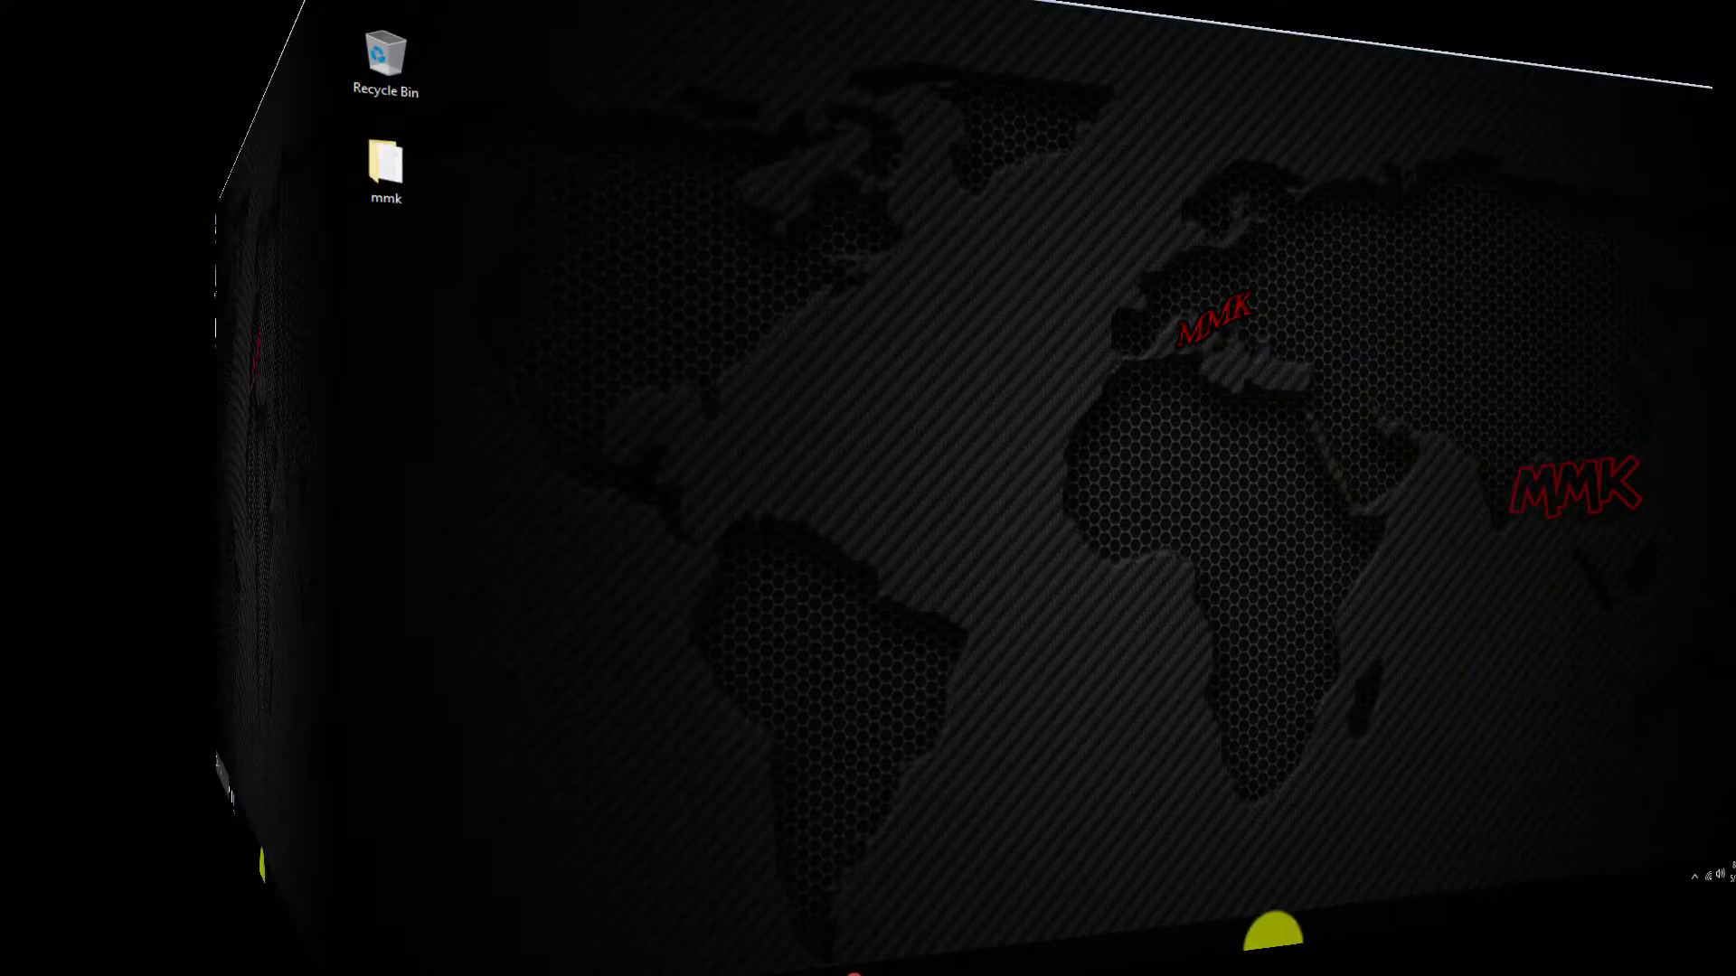
# Search Google for 'advanced ip scanner' and open the official Advanced IP Scanner site
pyautogui.click(466, 958)
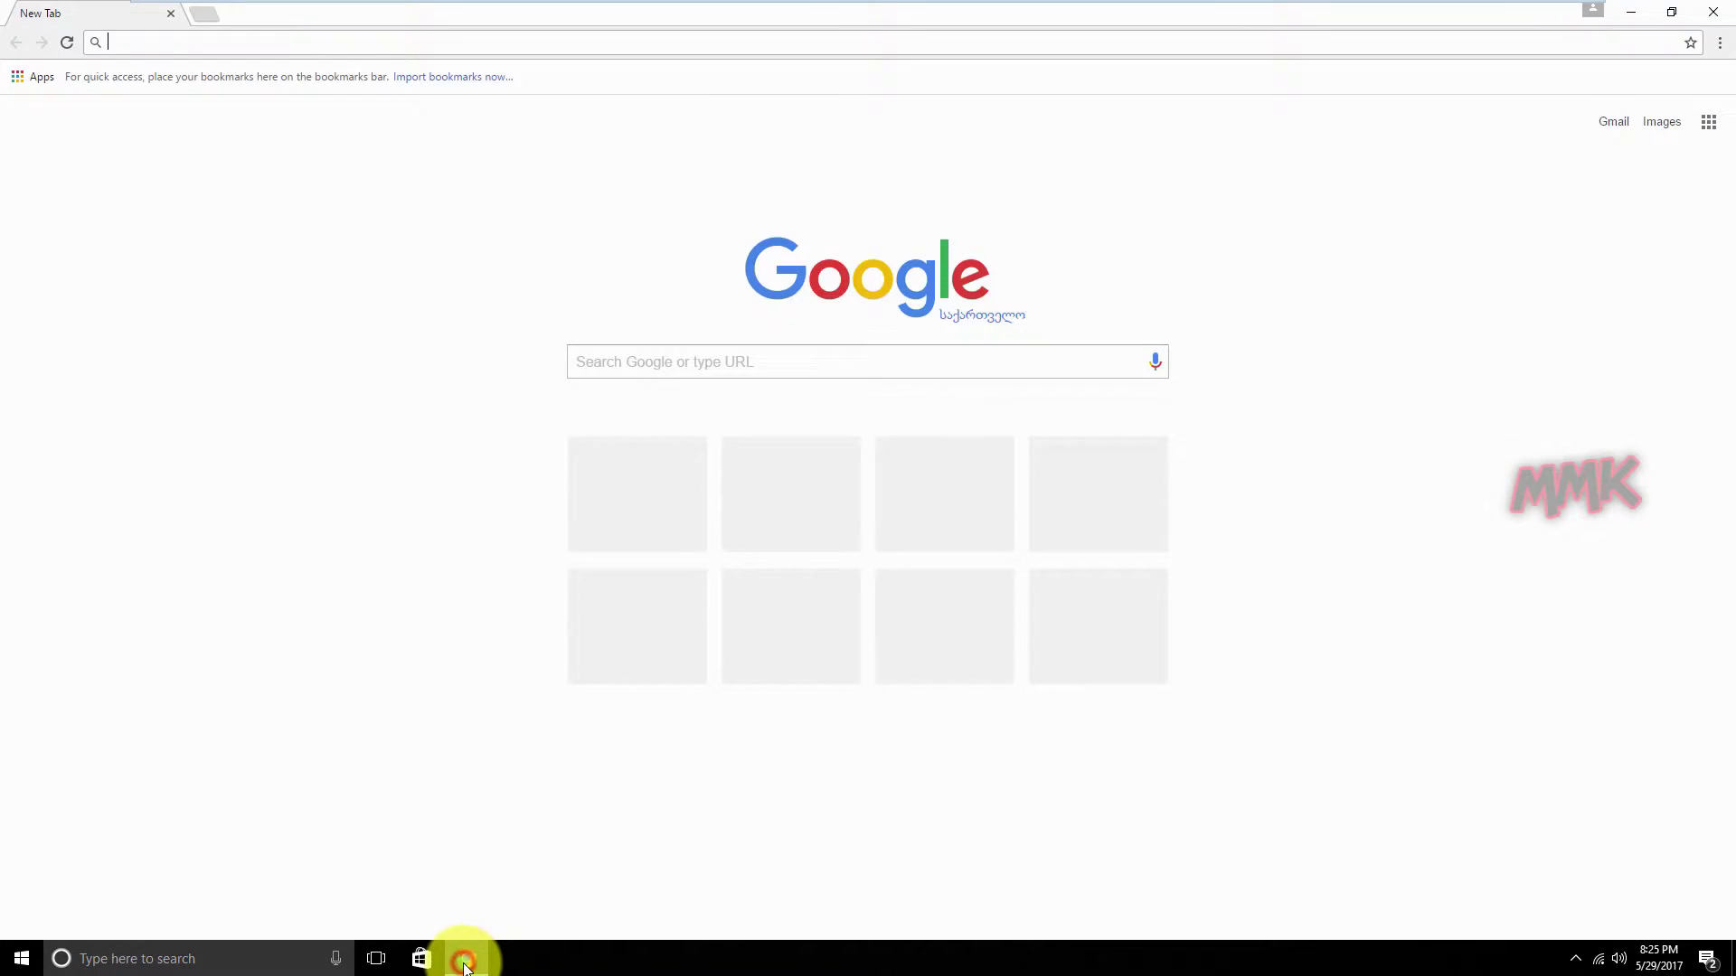
pyautogui.write('ad')
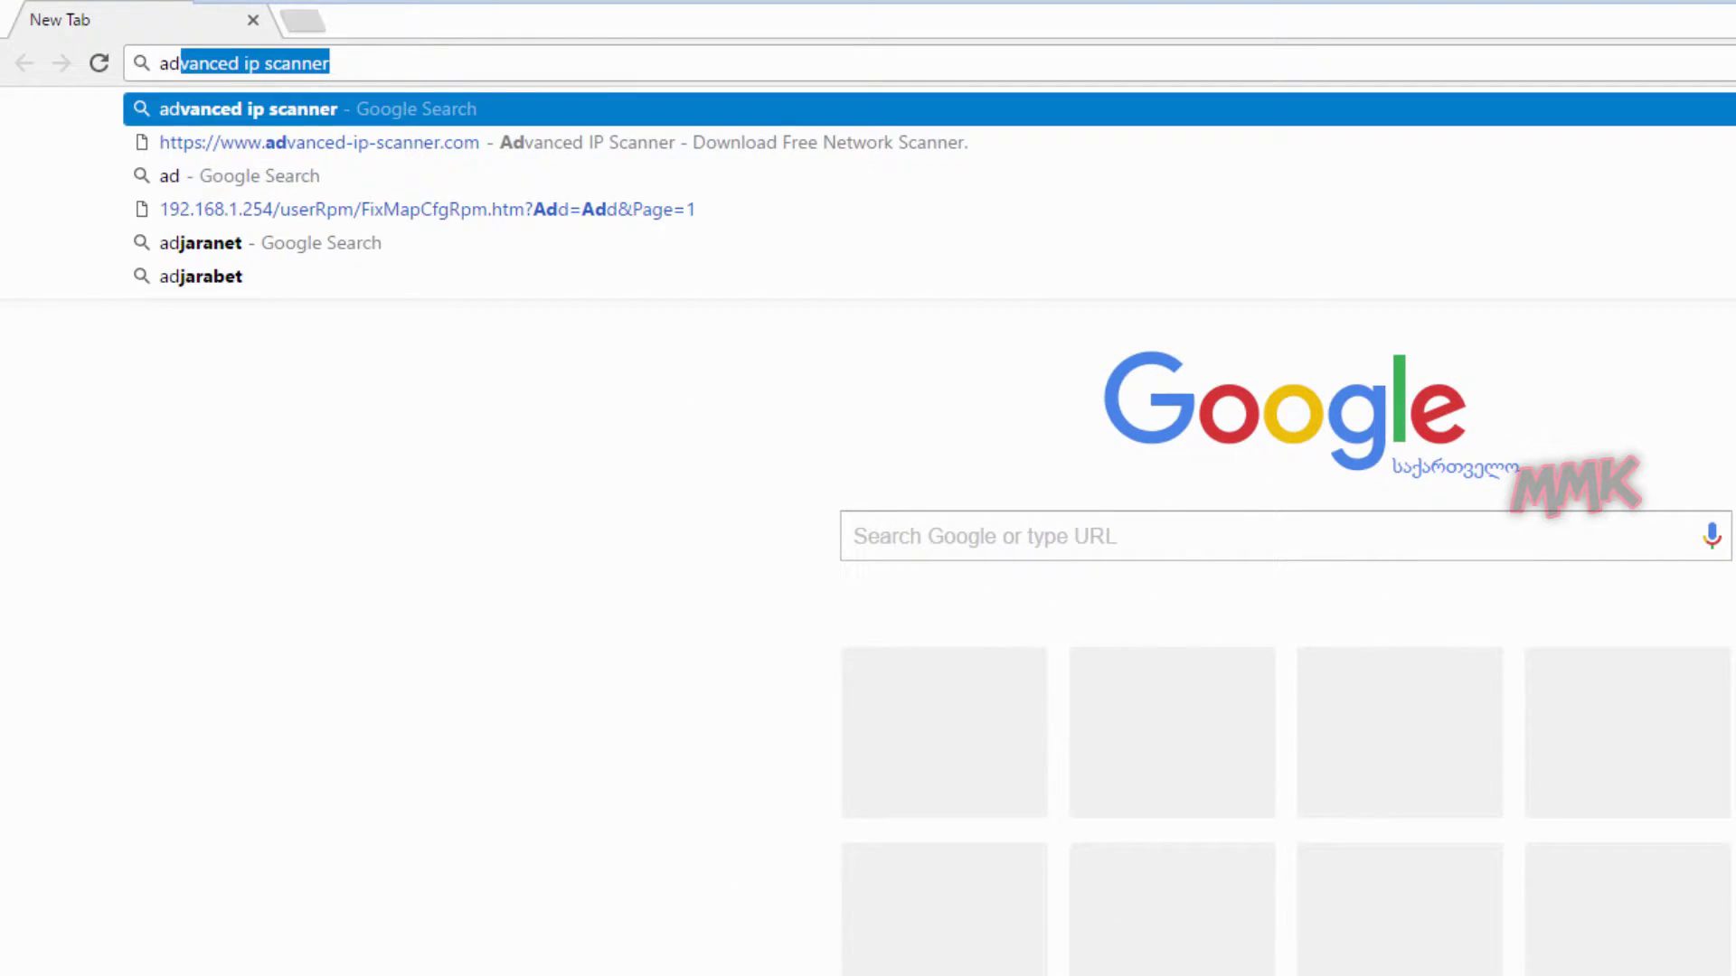
pyautogui.write('va')
pyautogui.press('End')
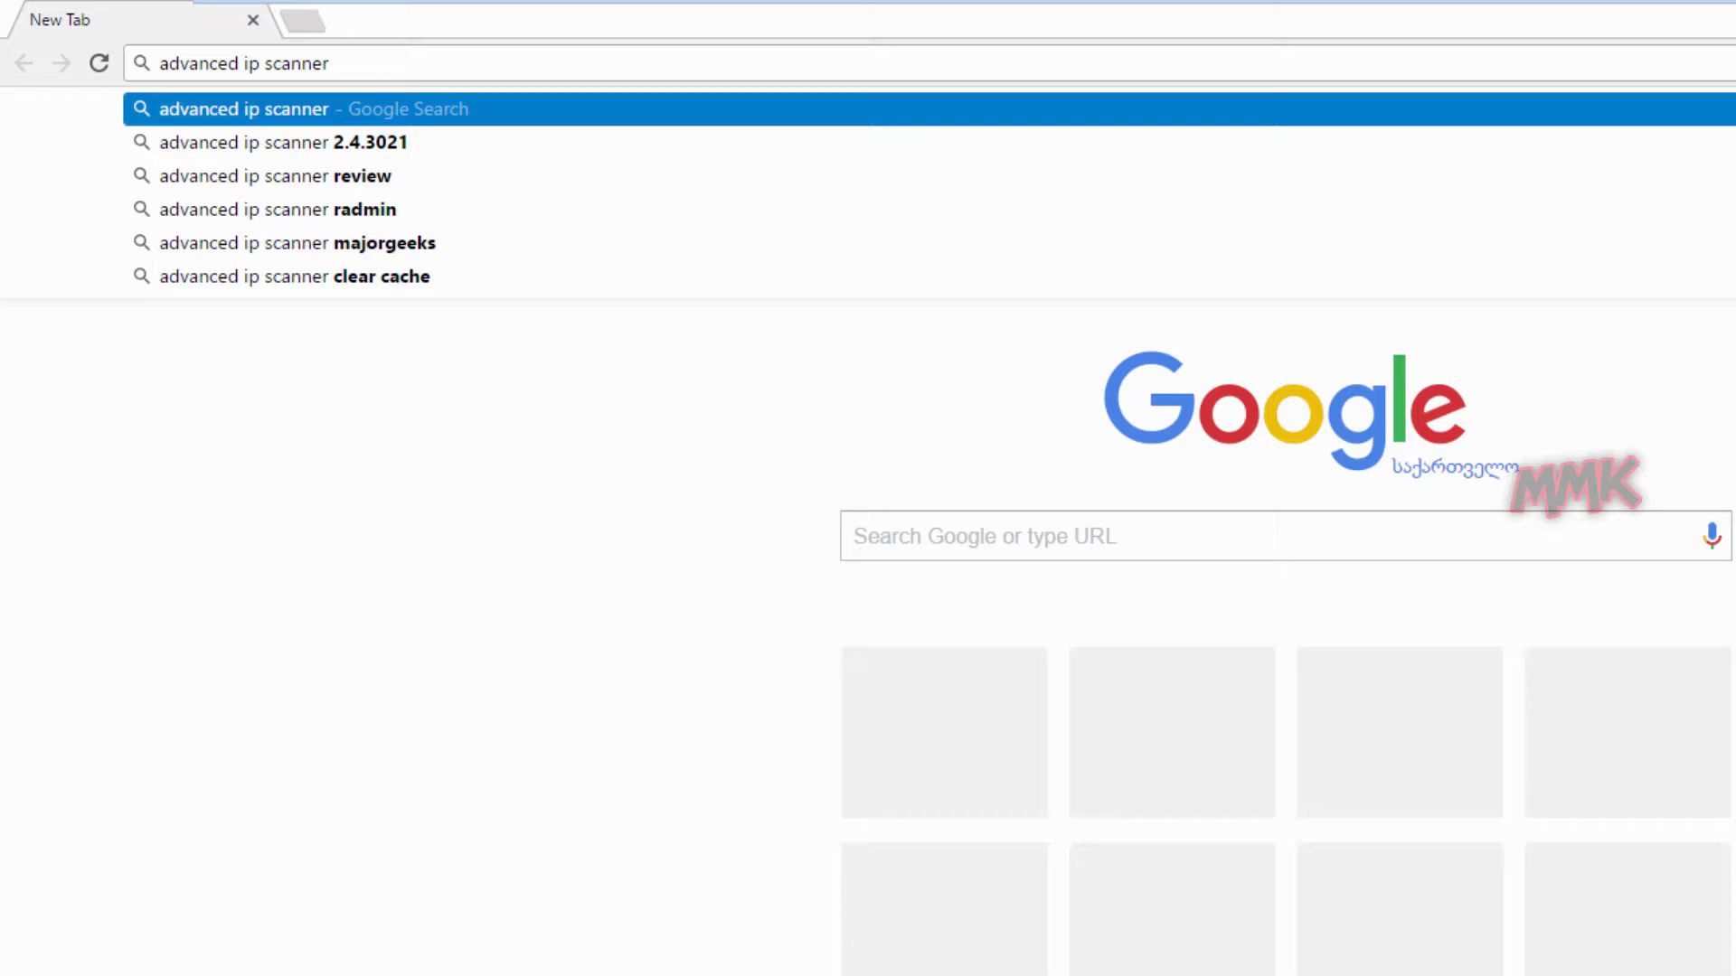
pyautogui.press('Return')
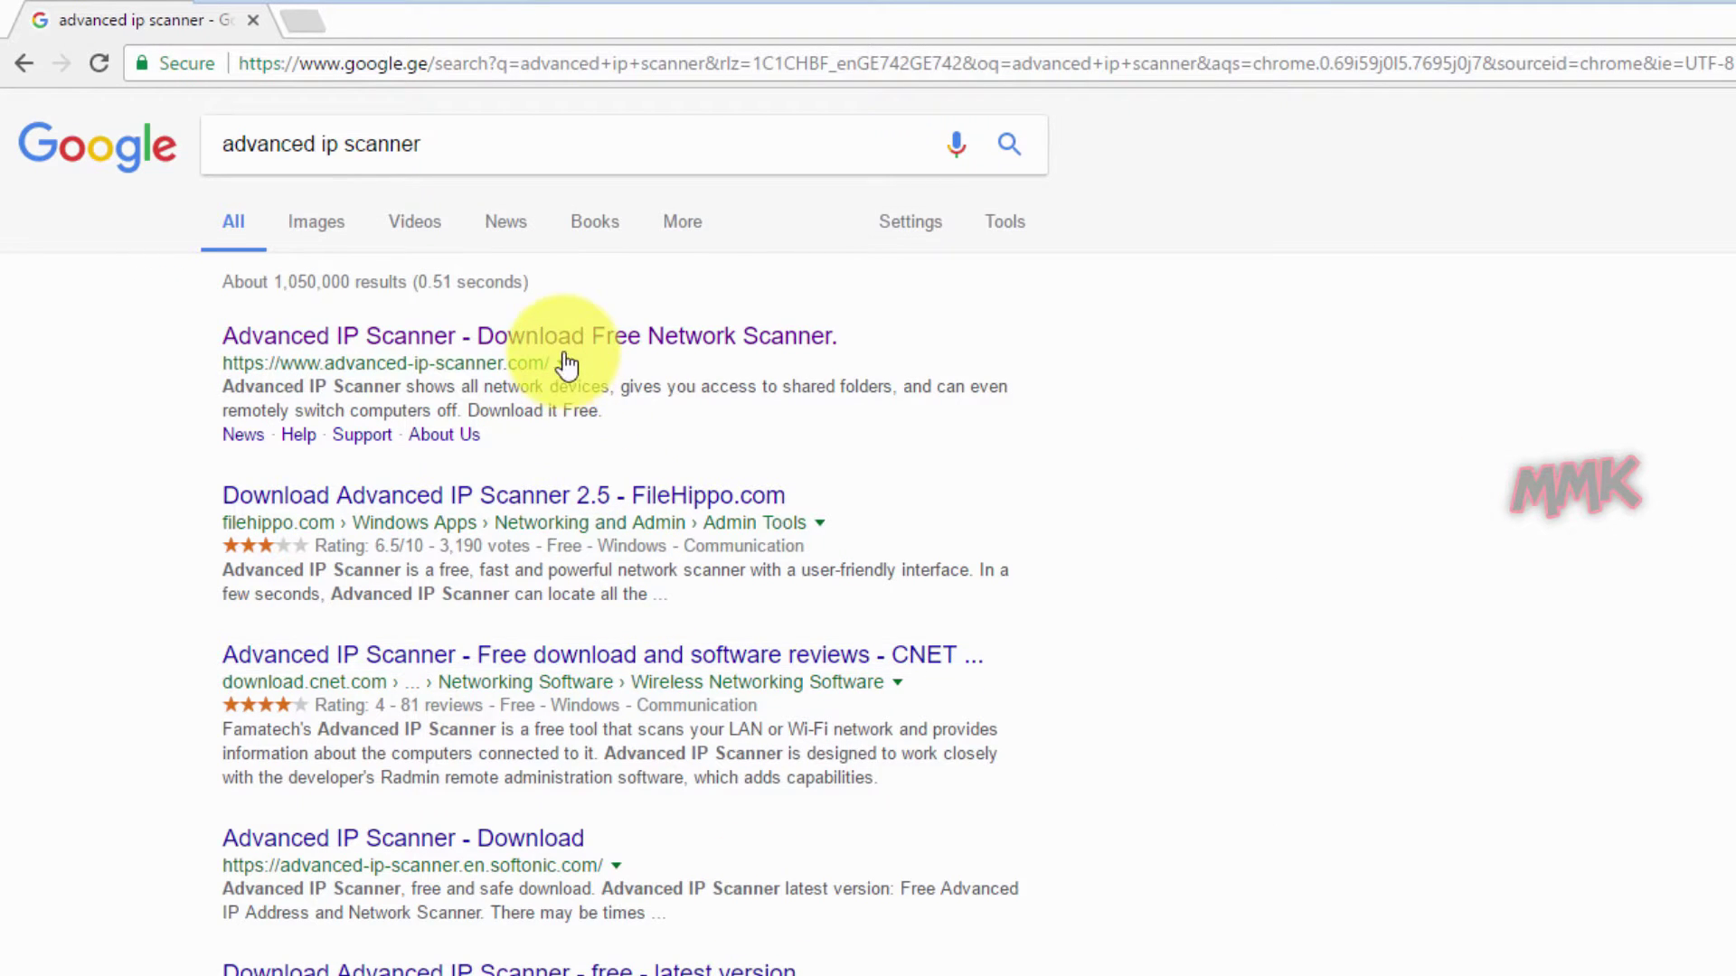
pyautogui.click(564, 335)
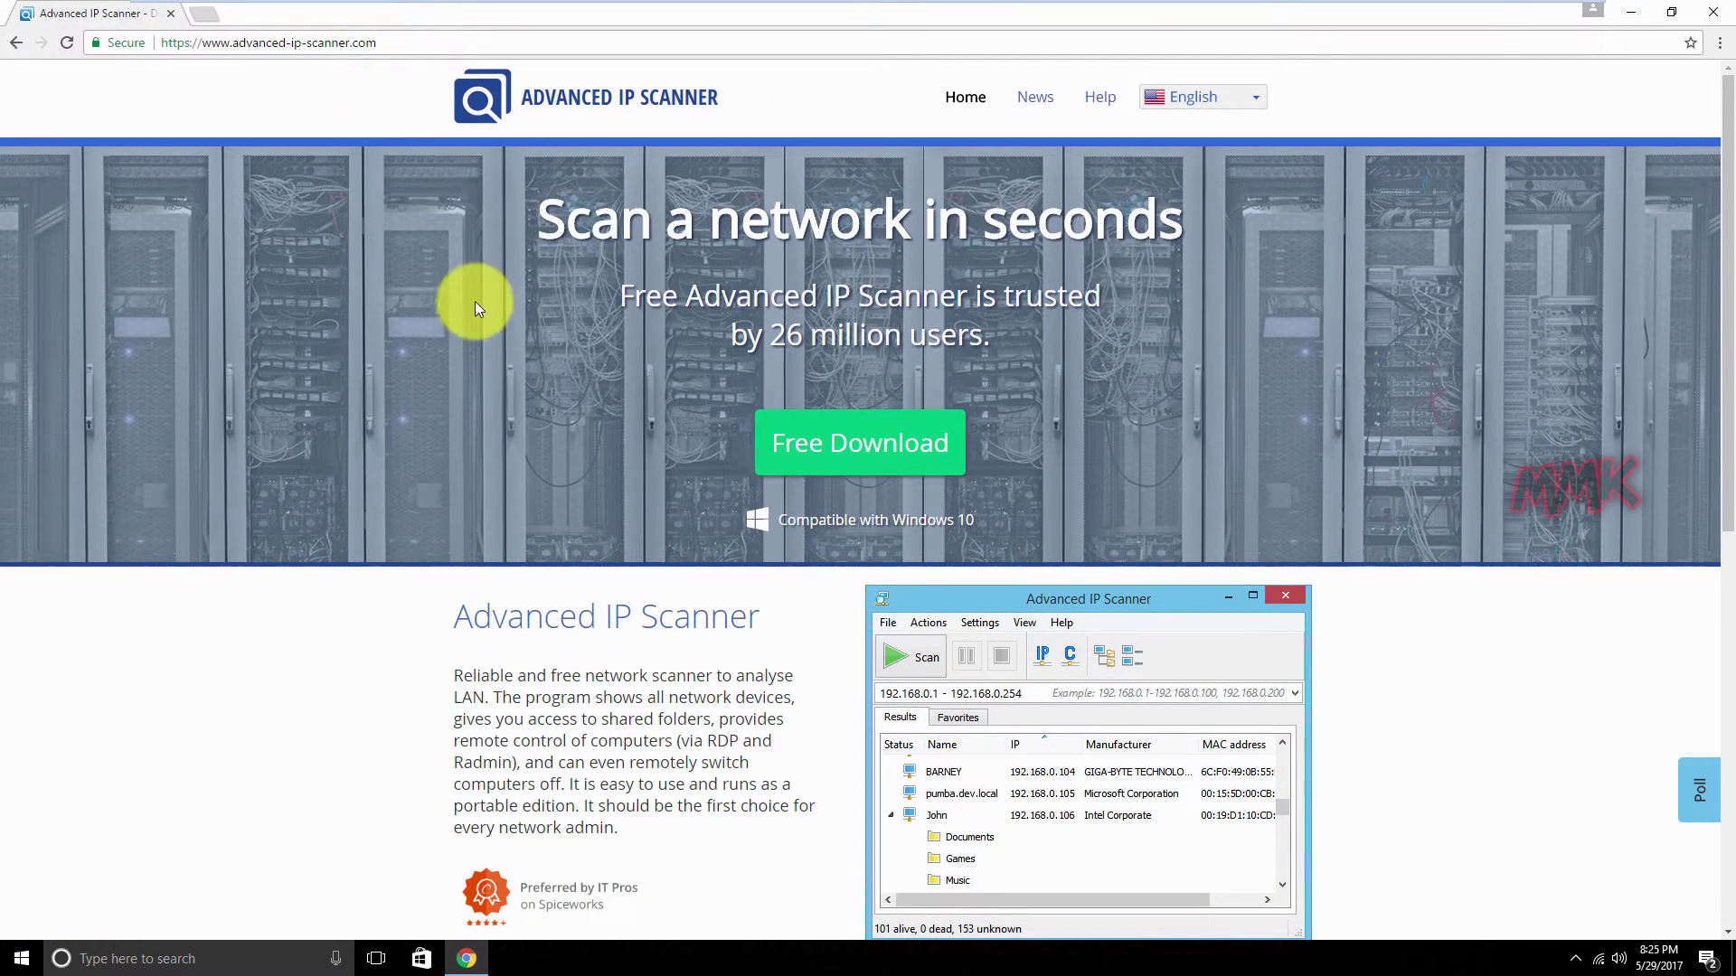
# Download the latest ipscan25 installer and save it to the Desktop
pyautogui.click(857, 452)
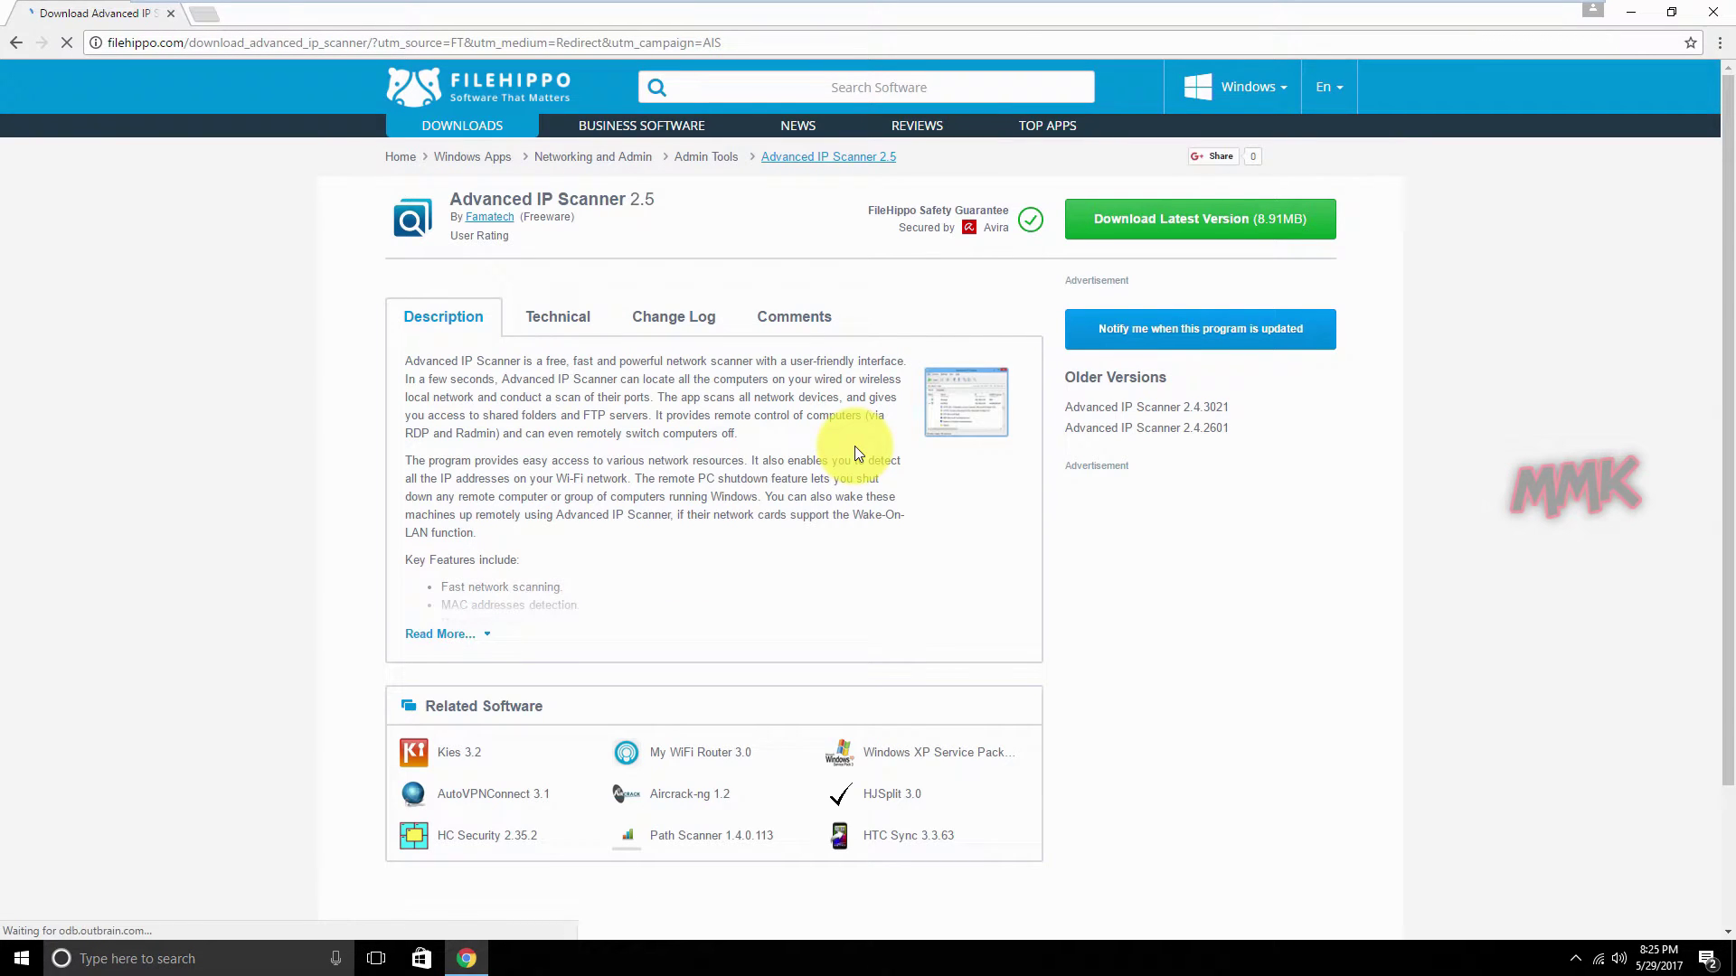
pyautogui.click(1191, 228)
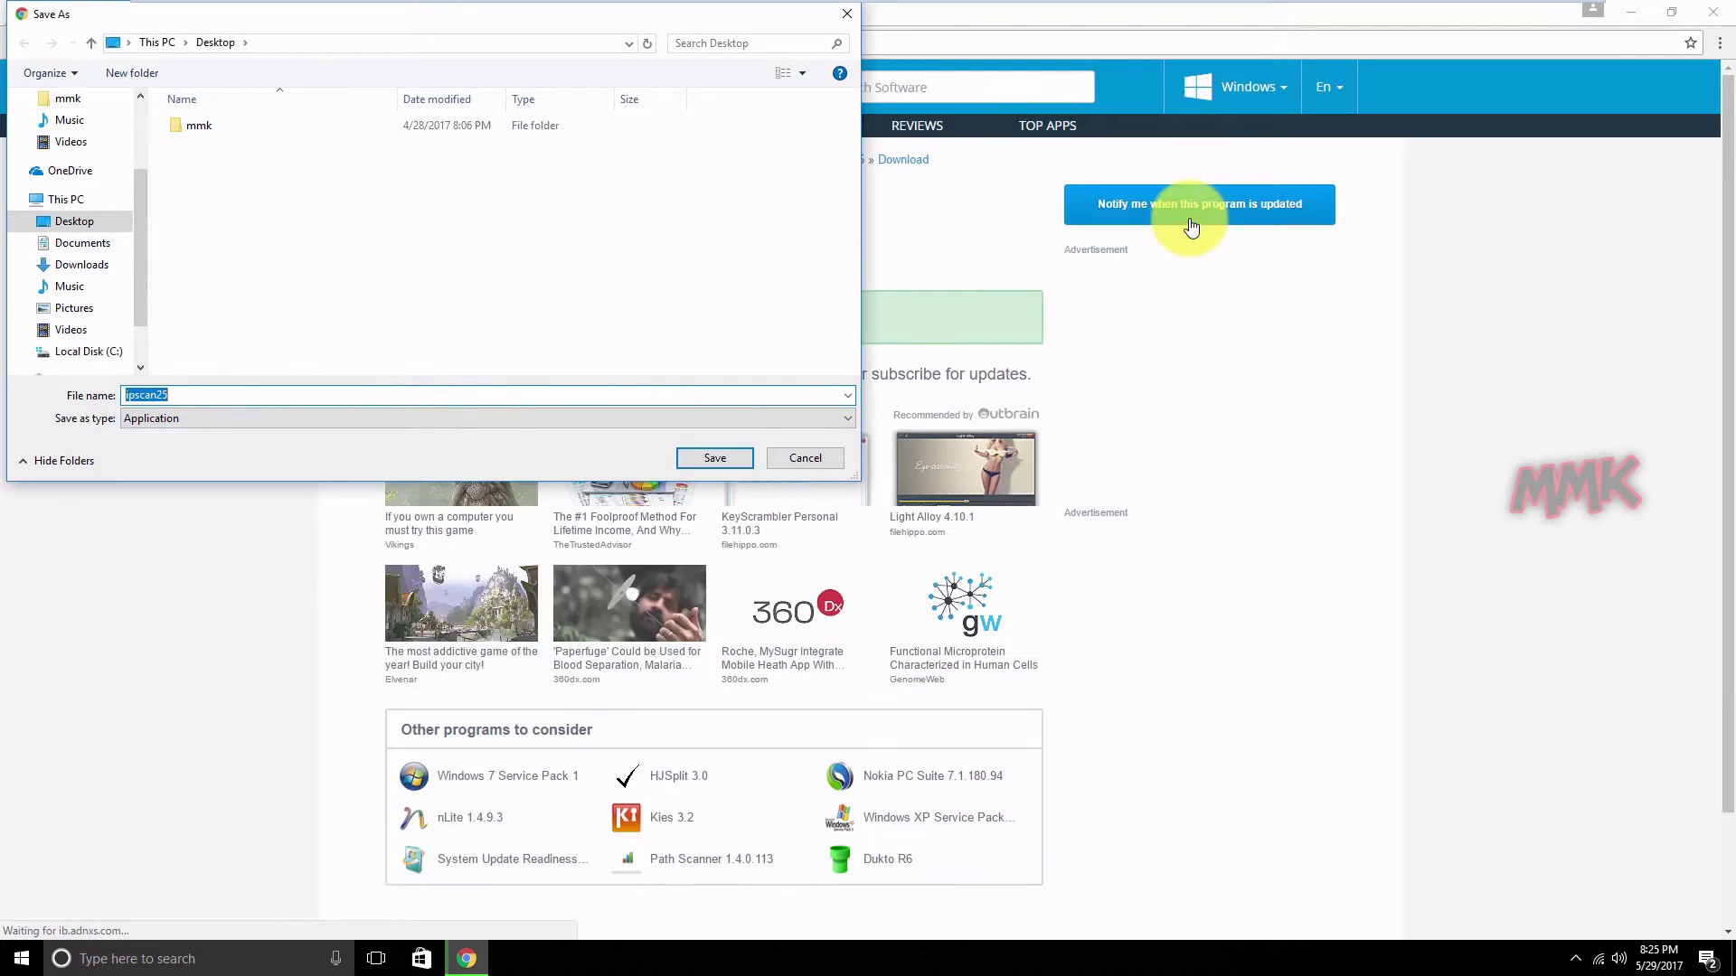
pyautogui.moveTo(143, 242); pyautogui.dragTo(147, 117)
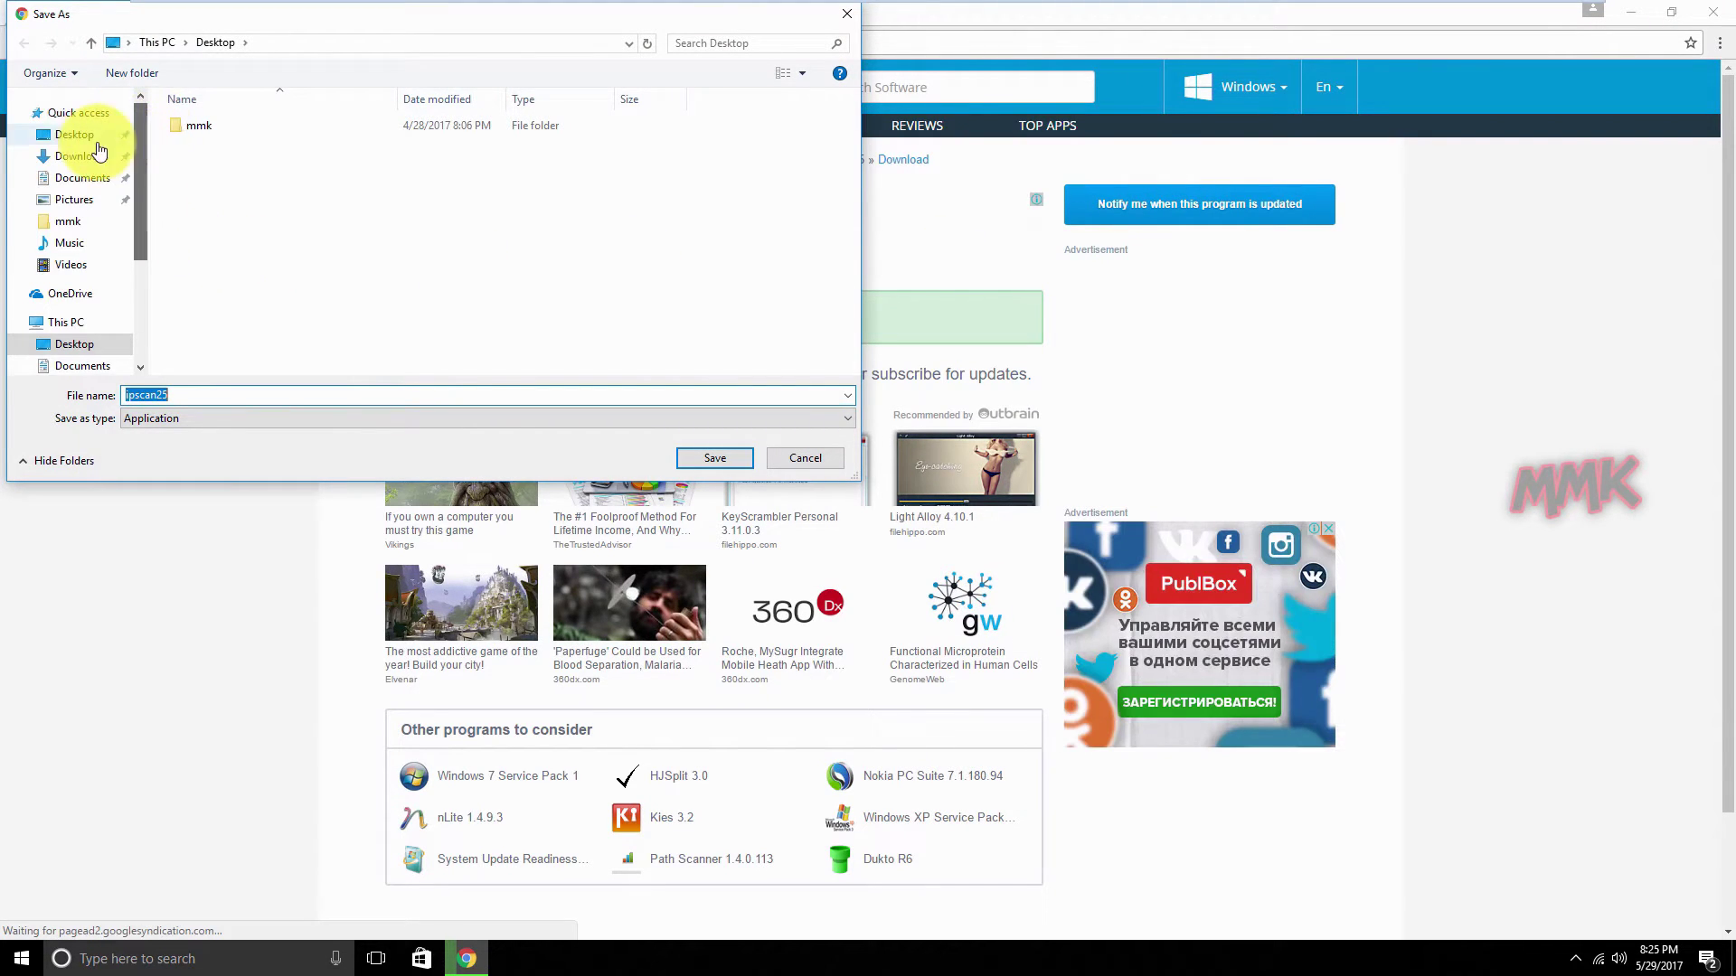
pyautogui.click(66, 135)
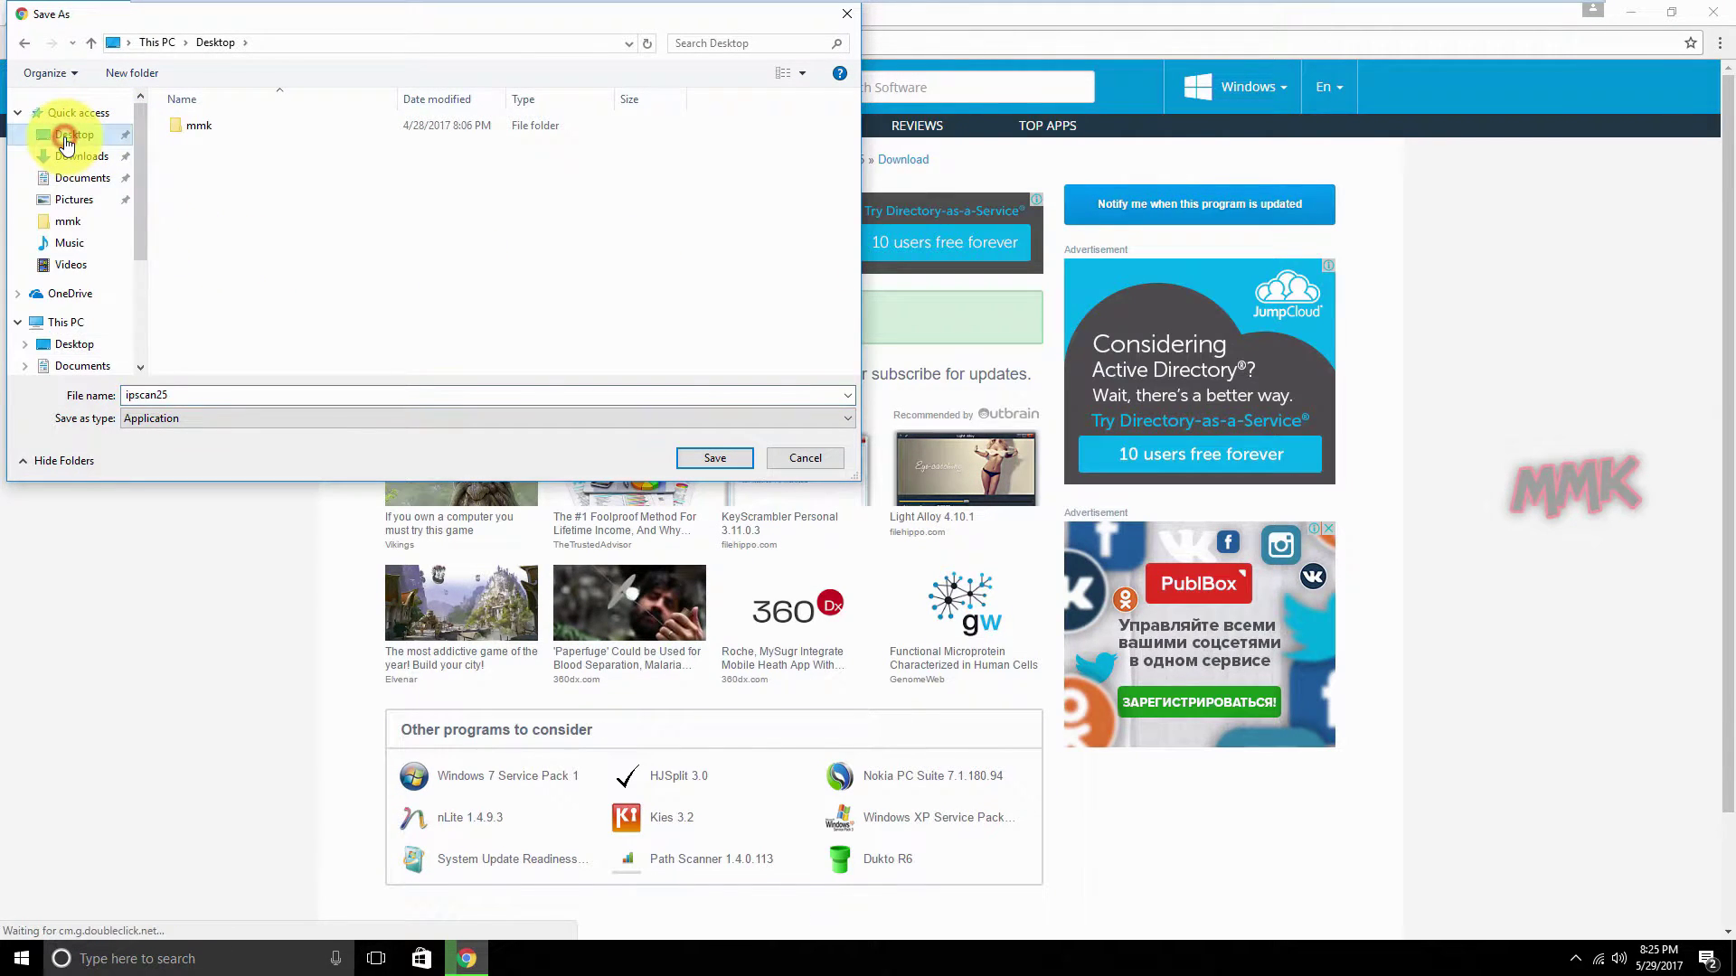
pyautogui.click(698, 462)
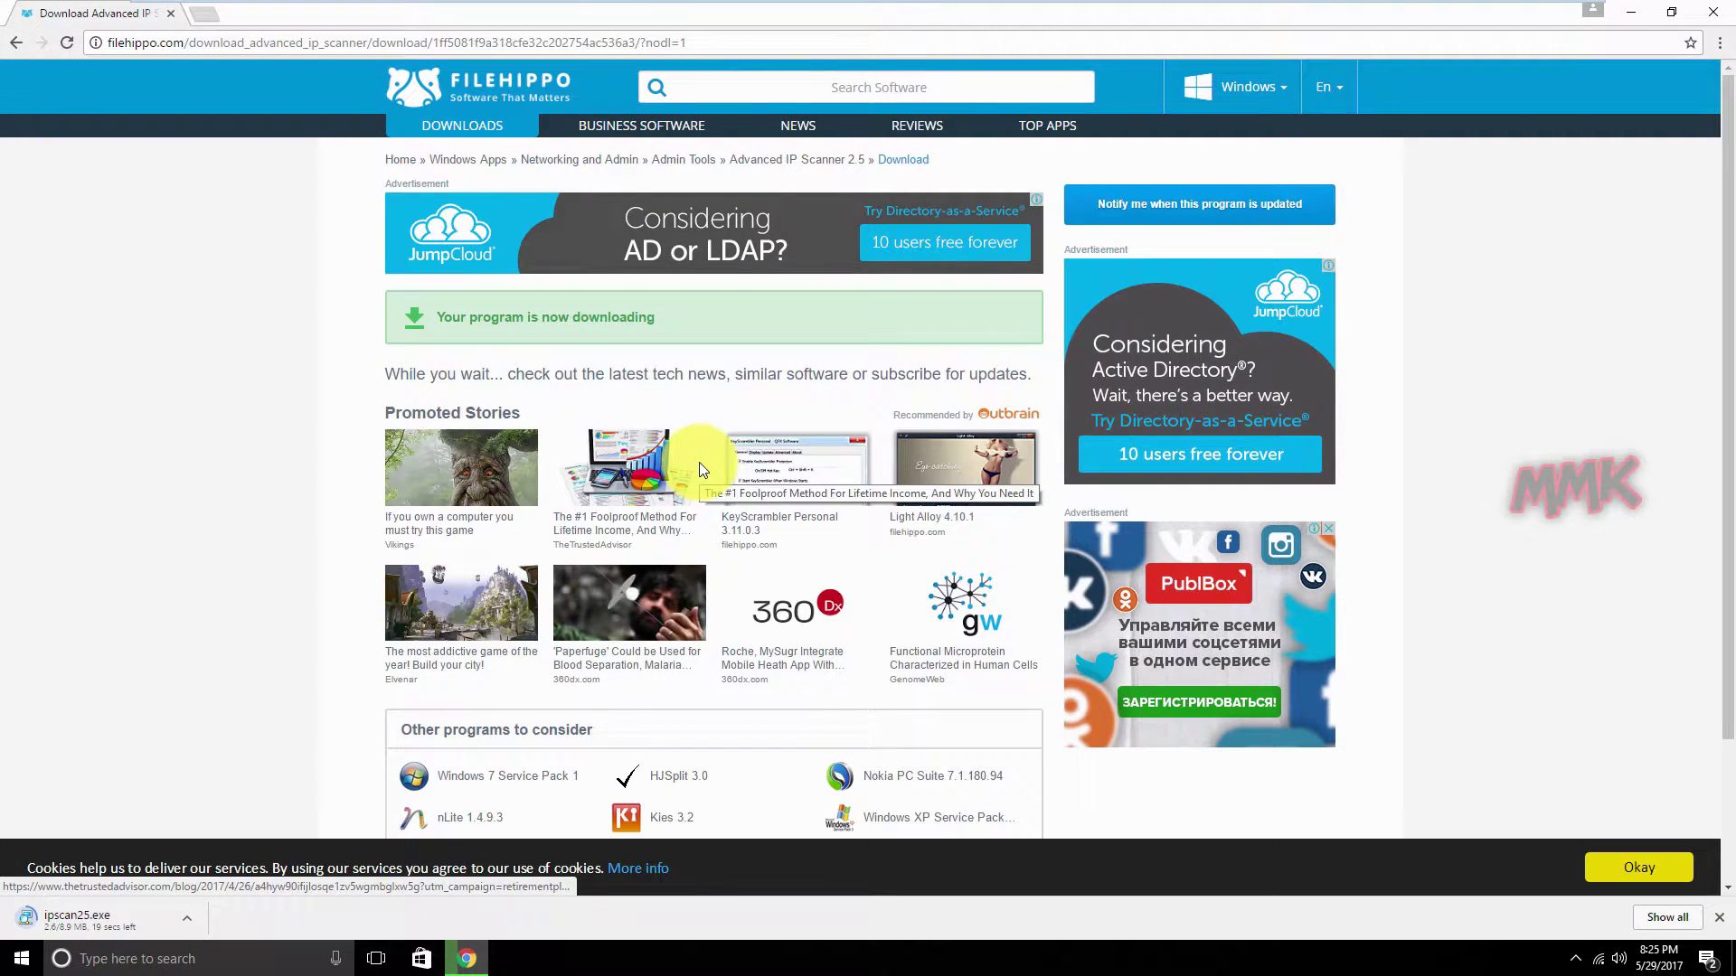
# Launch ipscan25 from the Desktop in English and run it portably, without installing
pyautogui.click(1632, 14)
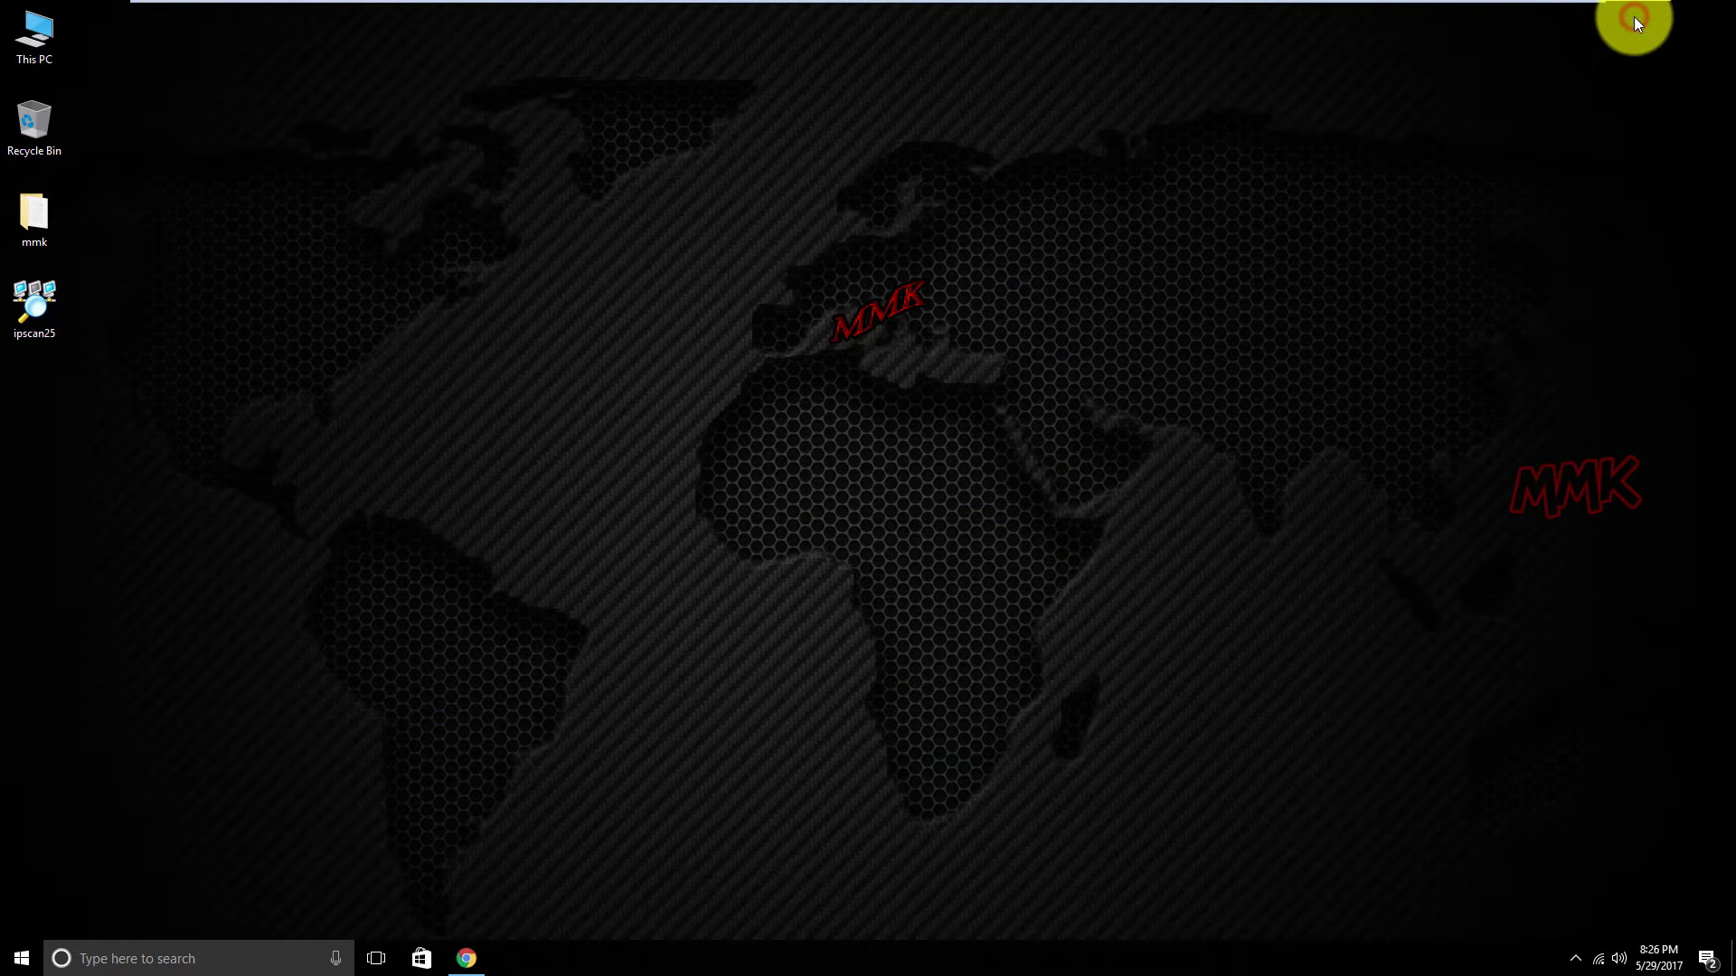
pyautogui.doubleClick(36, 307)
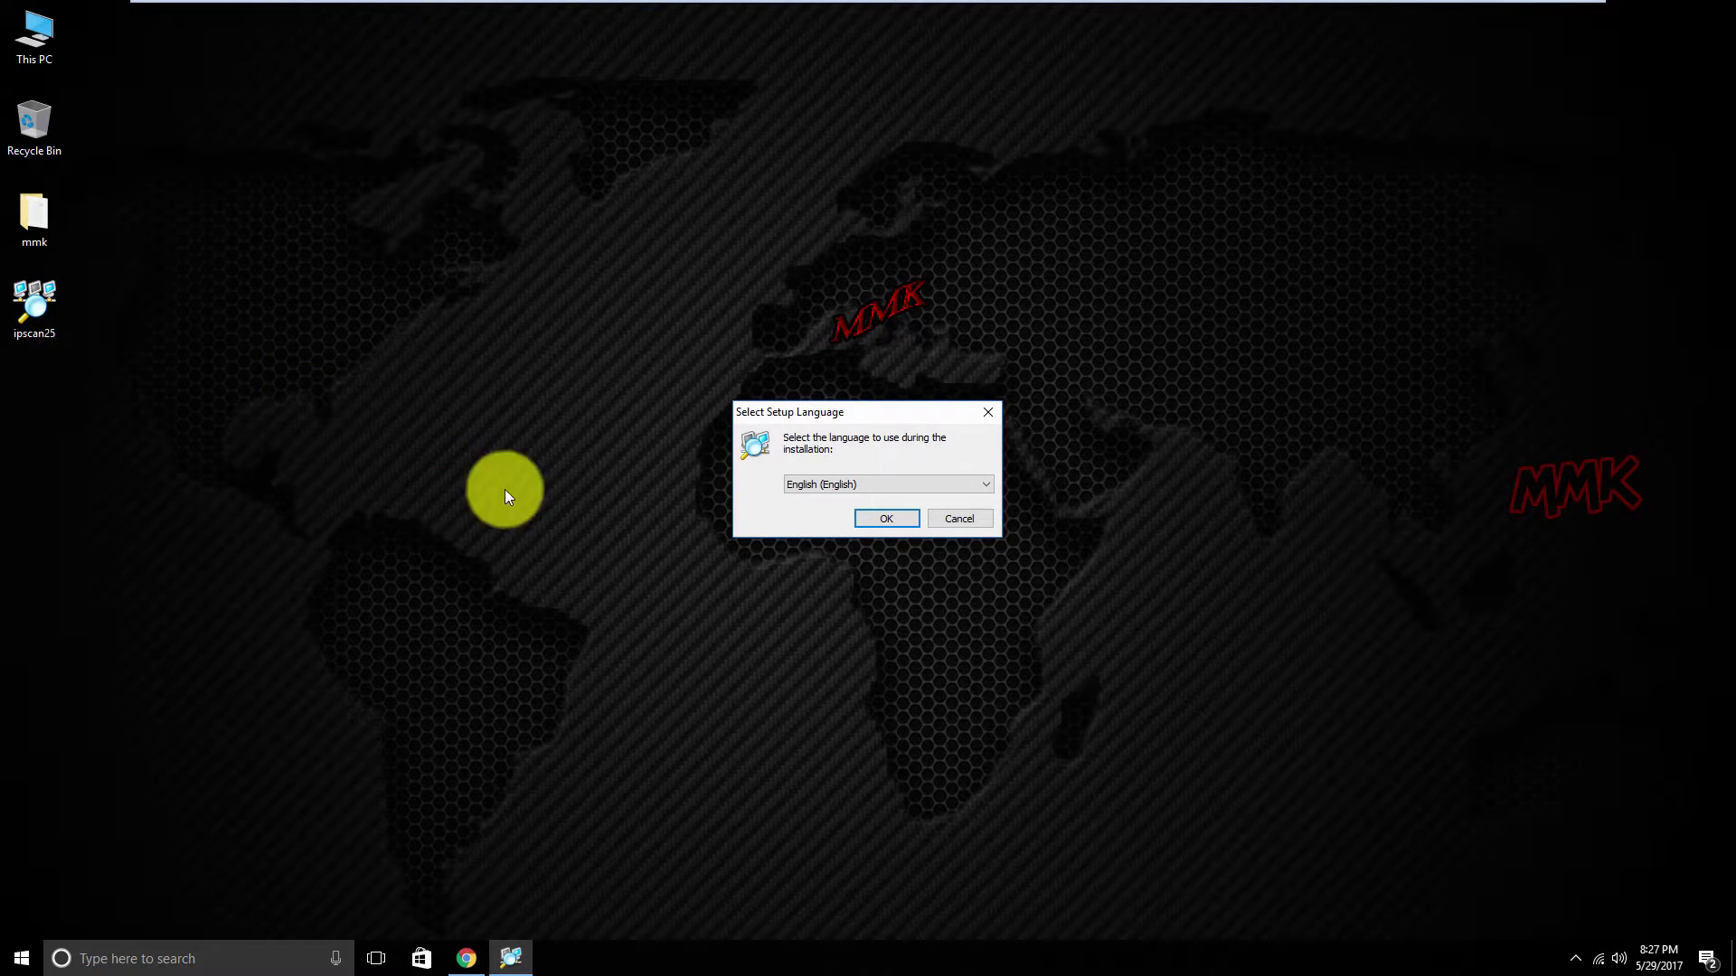
pyautogui.click(876, 525)
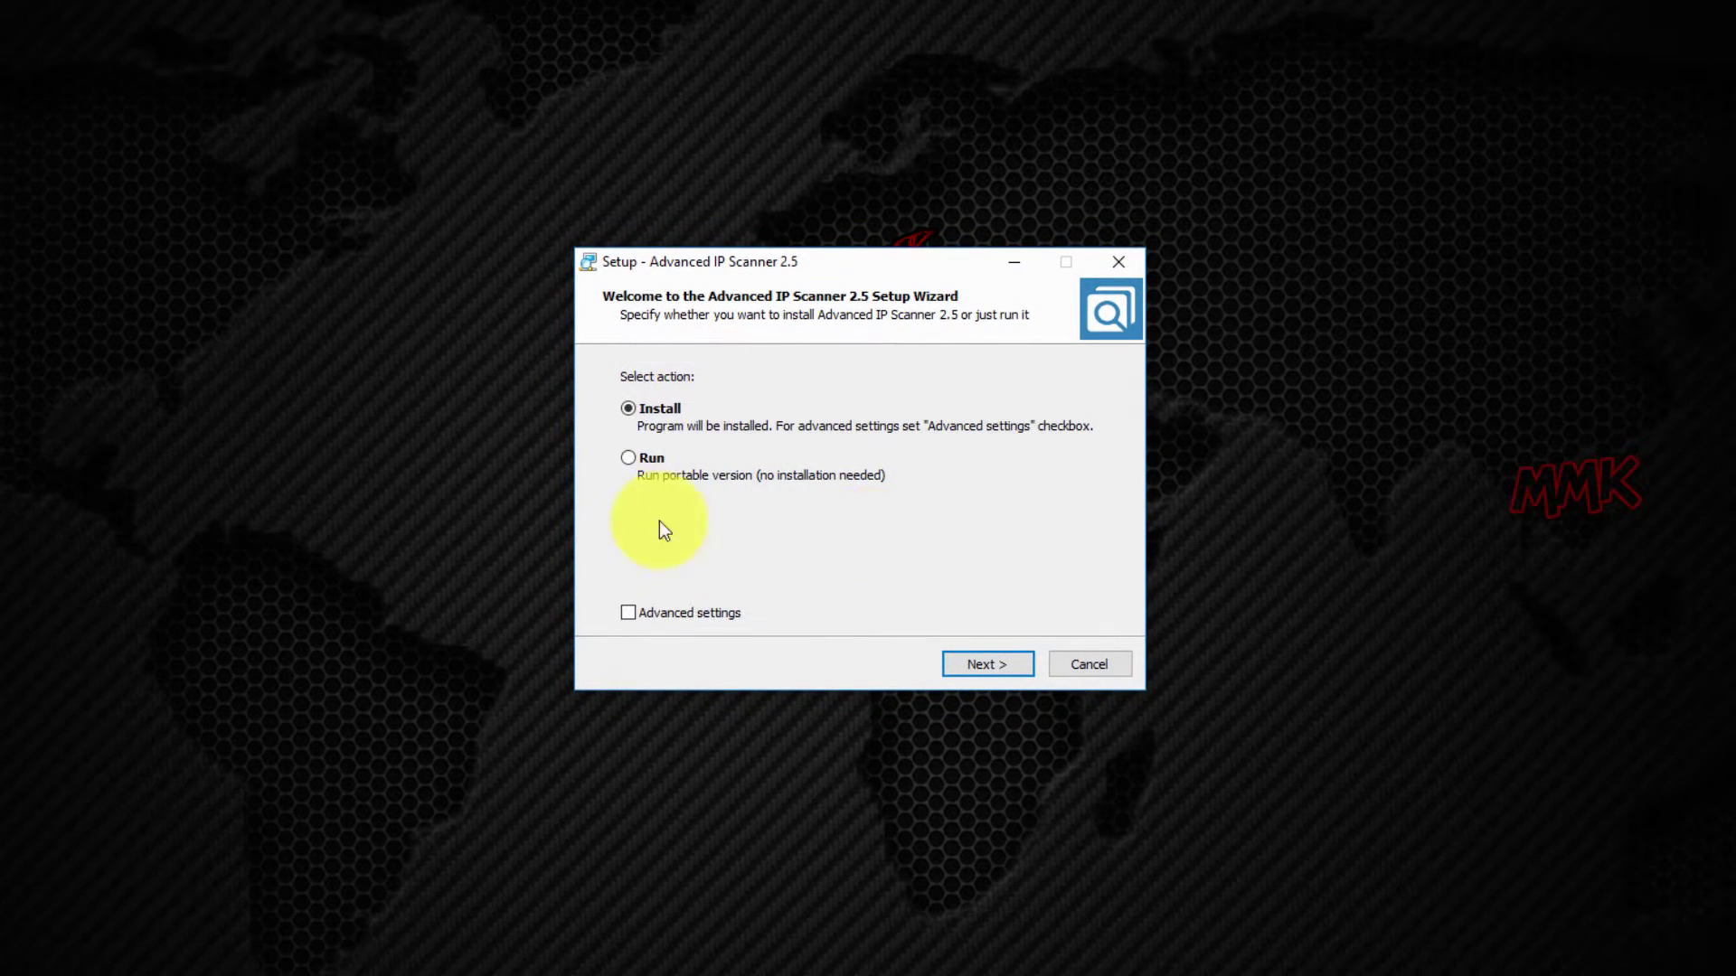
pyautogui.click(629, 460)
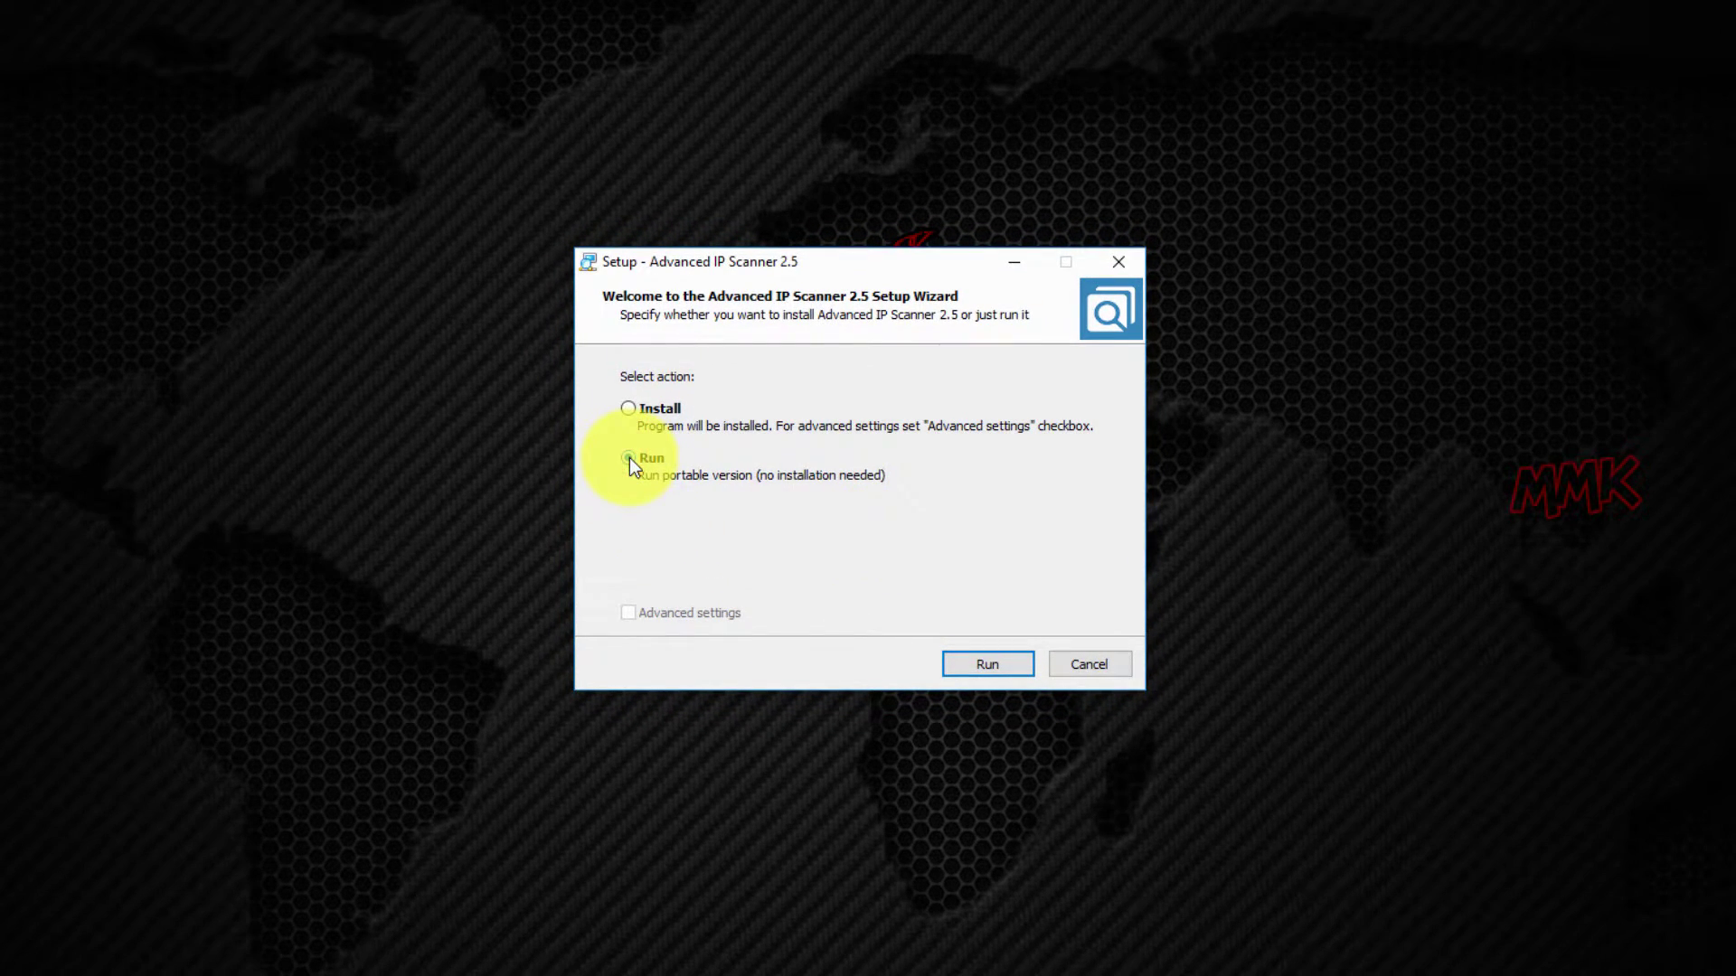
pyautogui.click(980, 671)
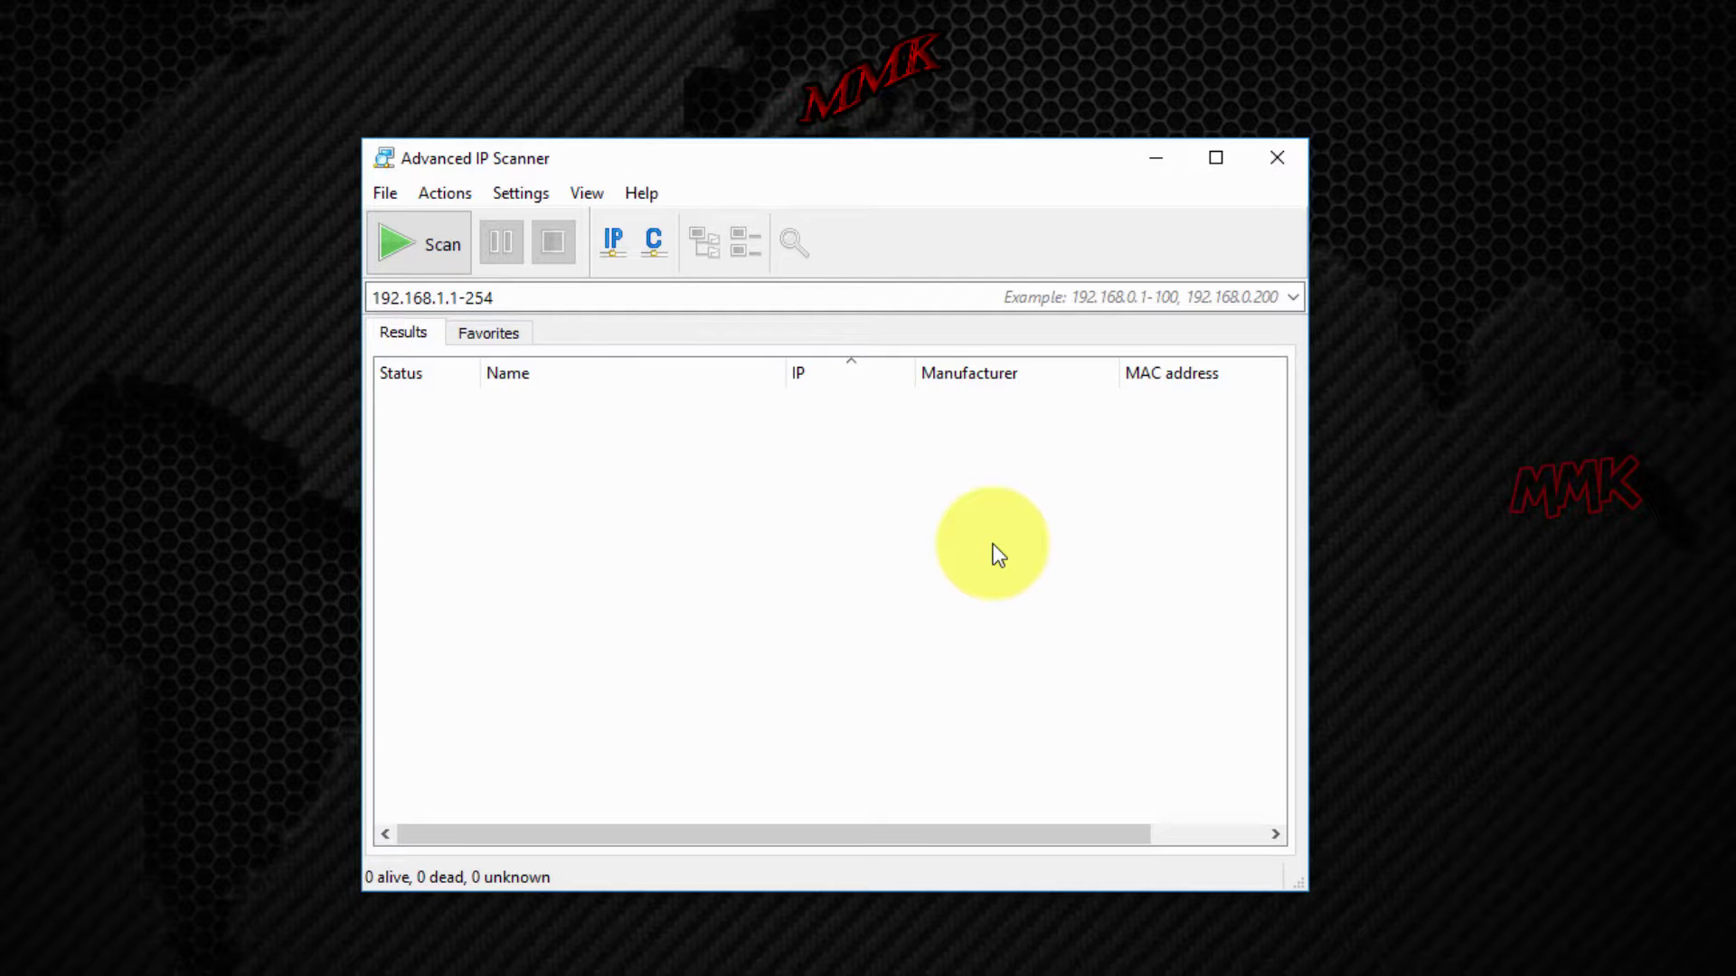
# Toggle Show dead in the View menu, then scan the 192.168.1.1-254 range
pyautogui.click(575, 189)
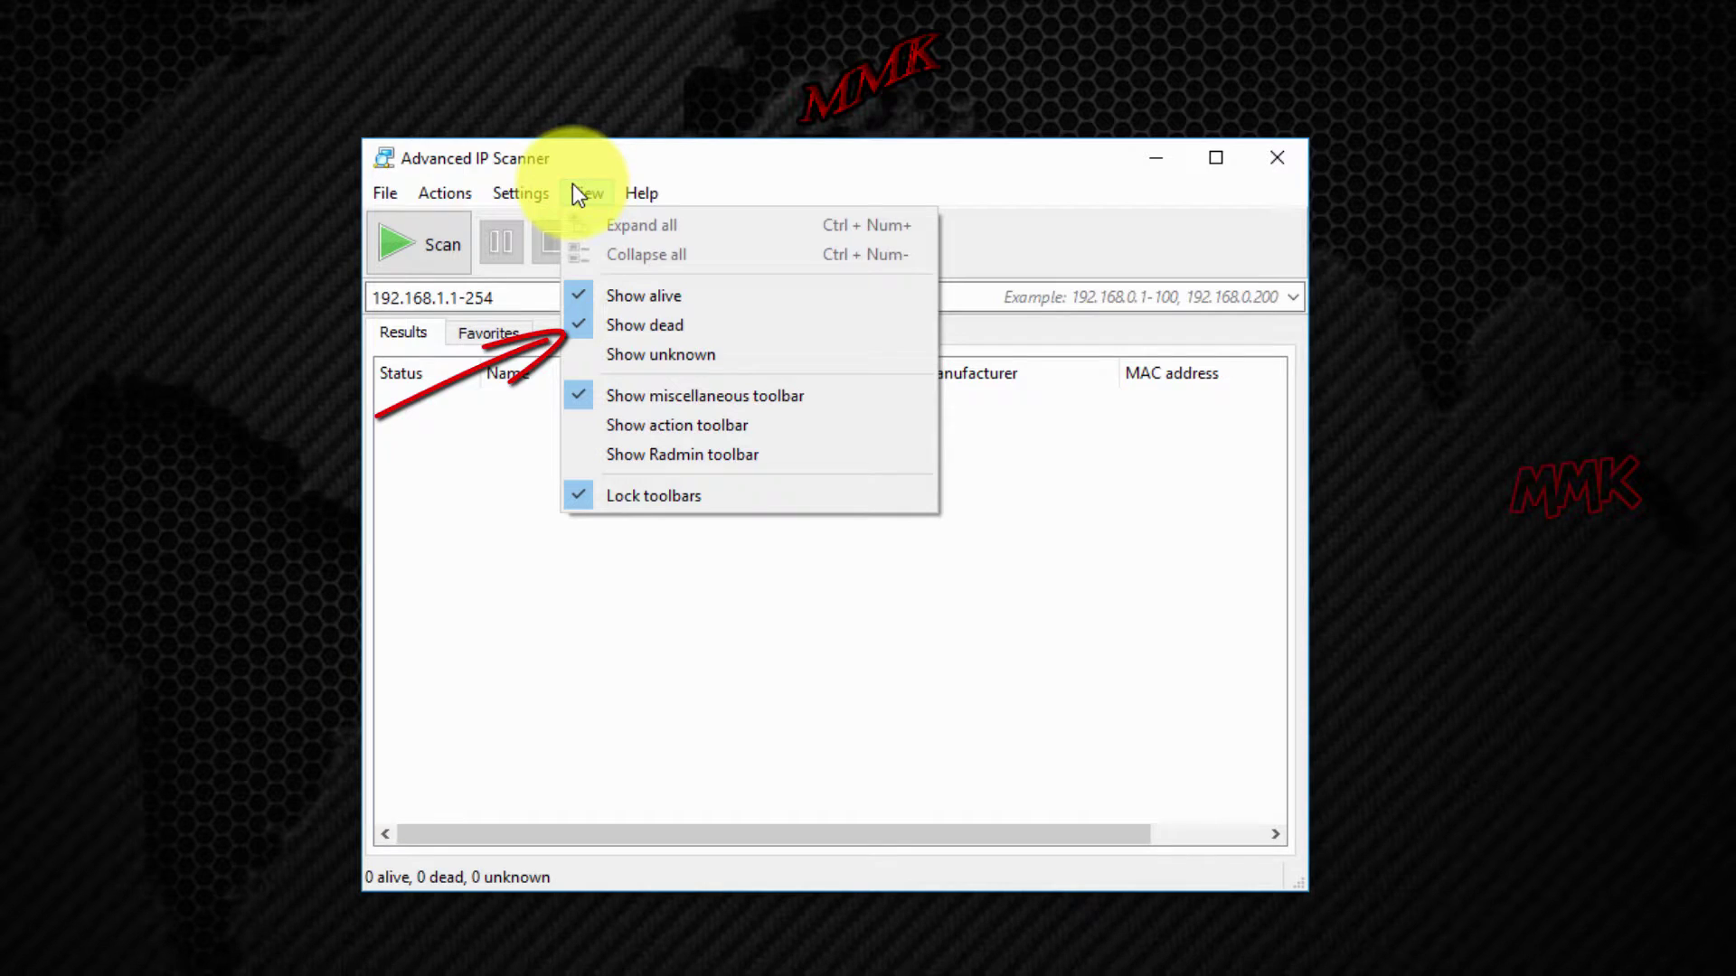
pyautogui.click(581, 324)
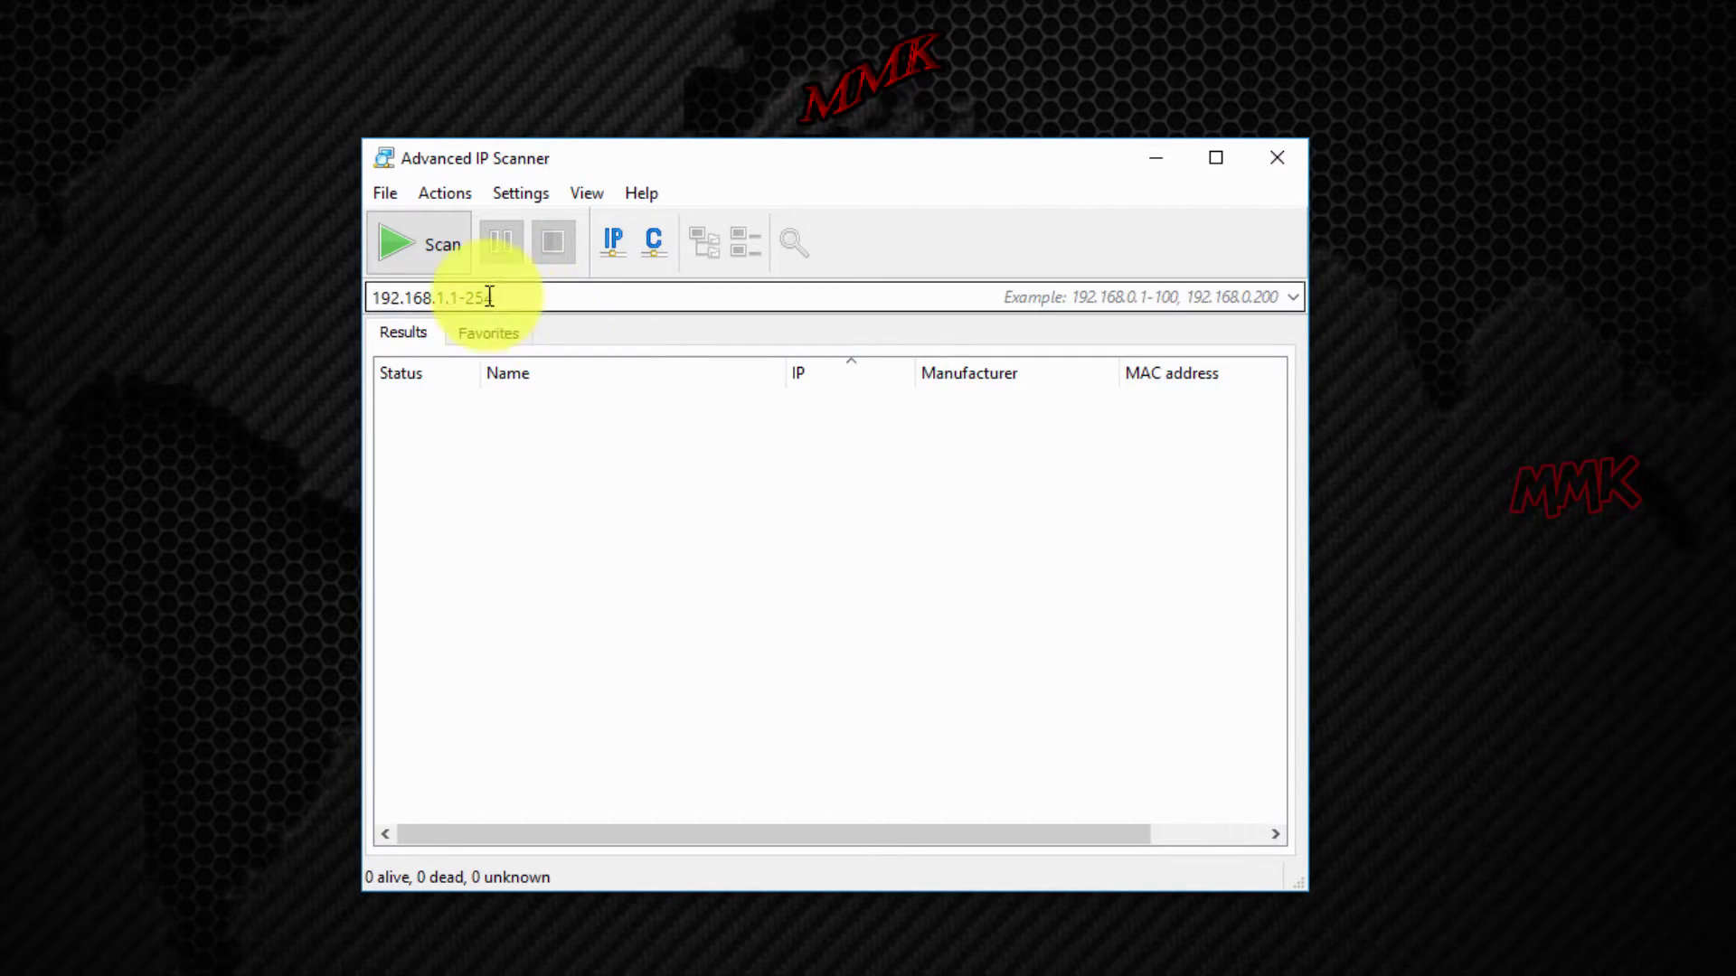
pyautogui.click(399, 248)
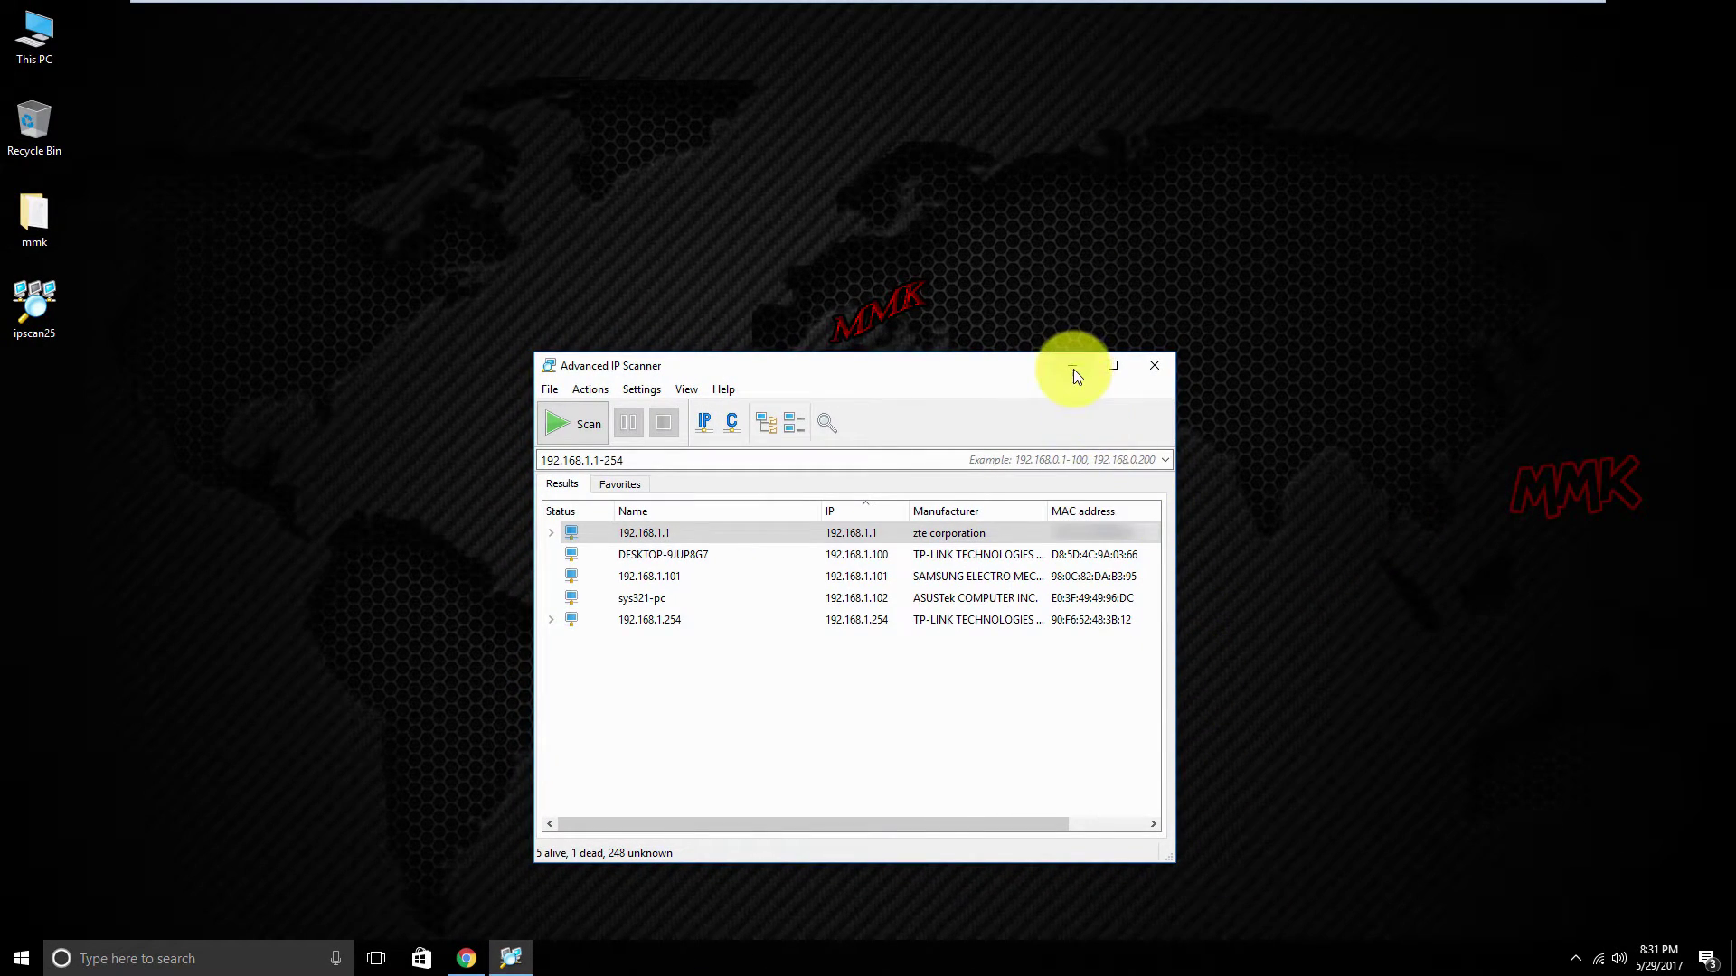
# Minimize the scanner and open Command Prompt through Windows search for 'cmd'
pyautogui.click(1073, 368)
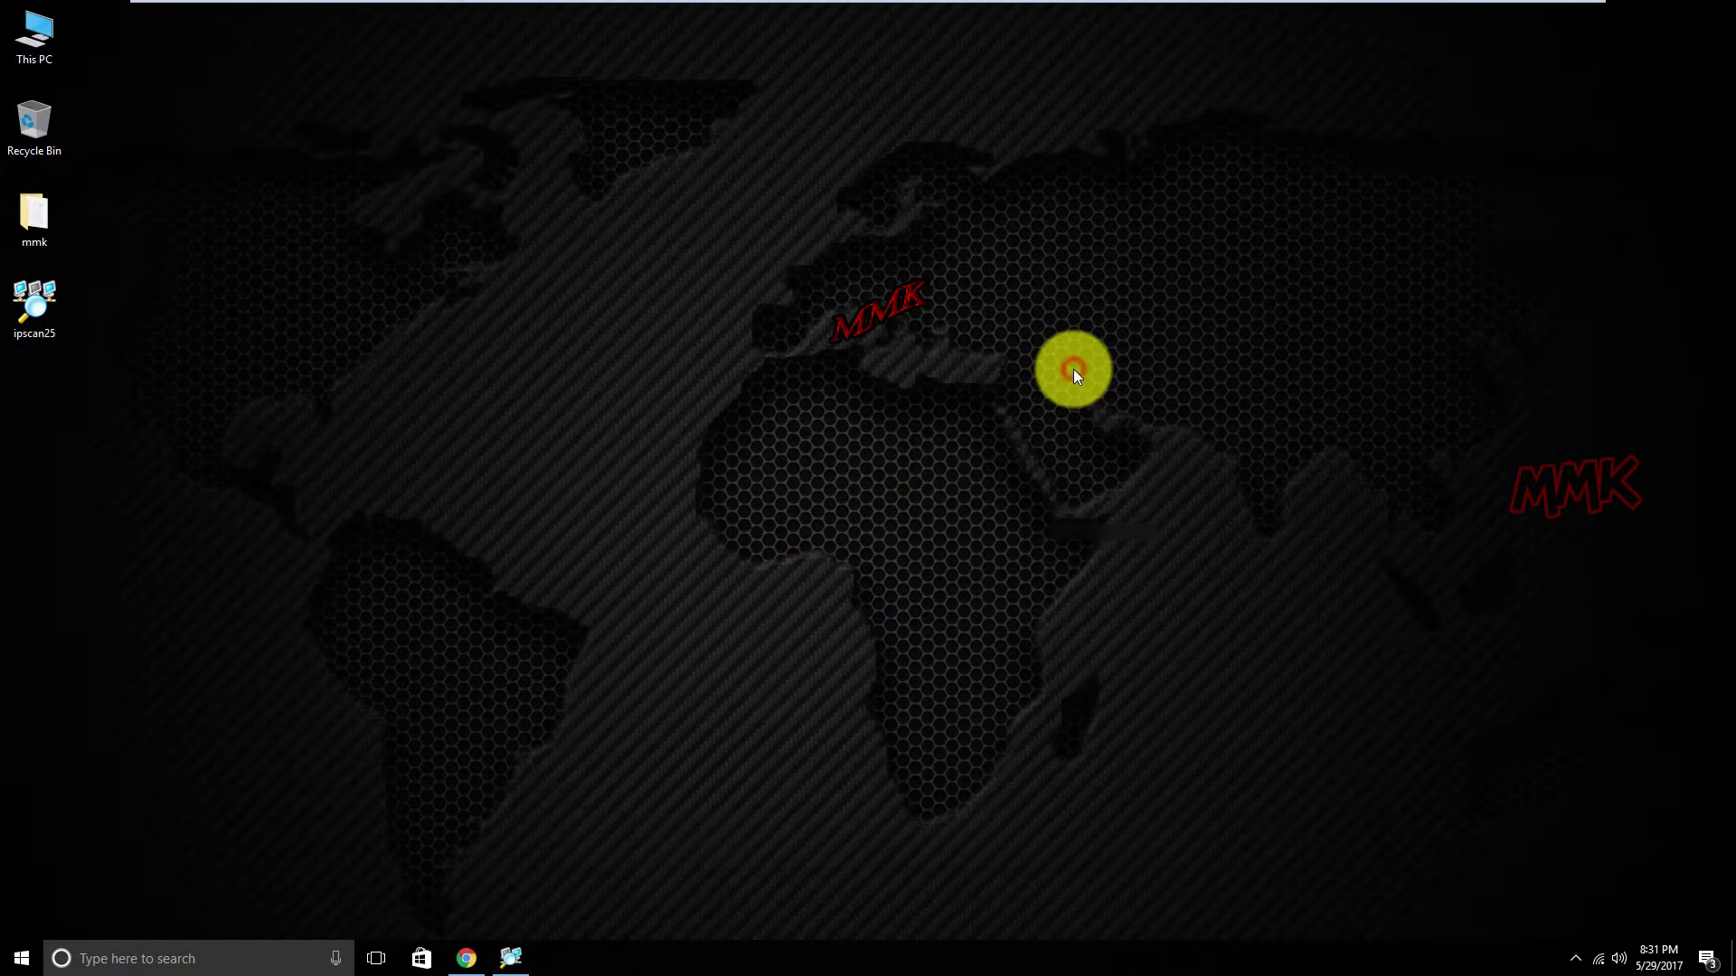
pyautogui.click(233, 957)
pyautogui.write('cmd')
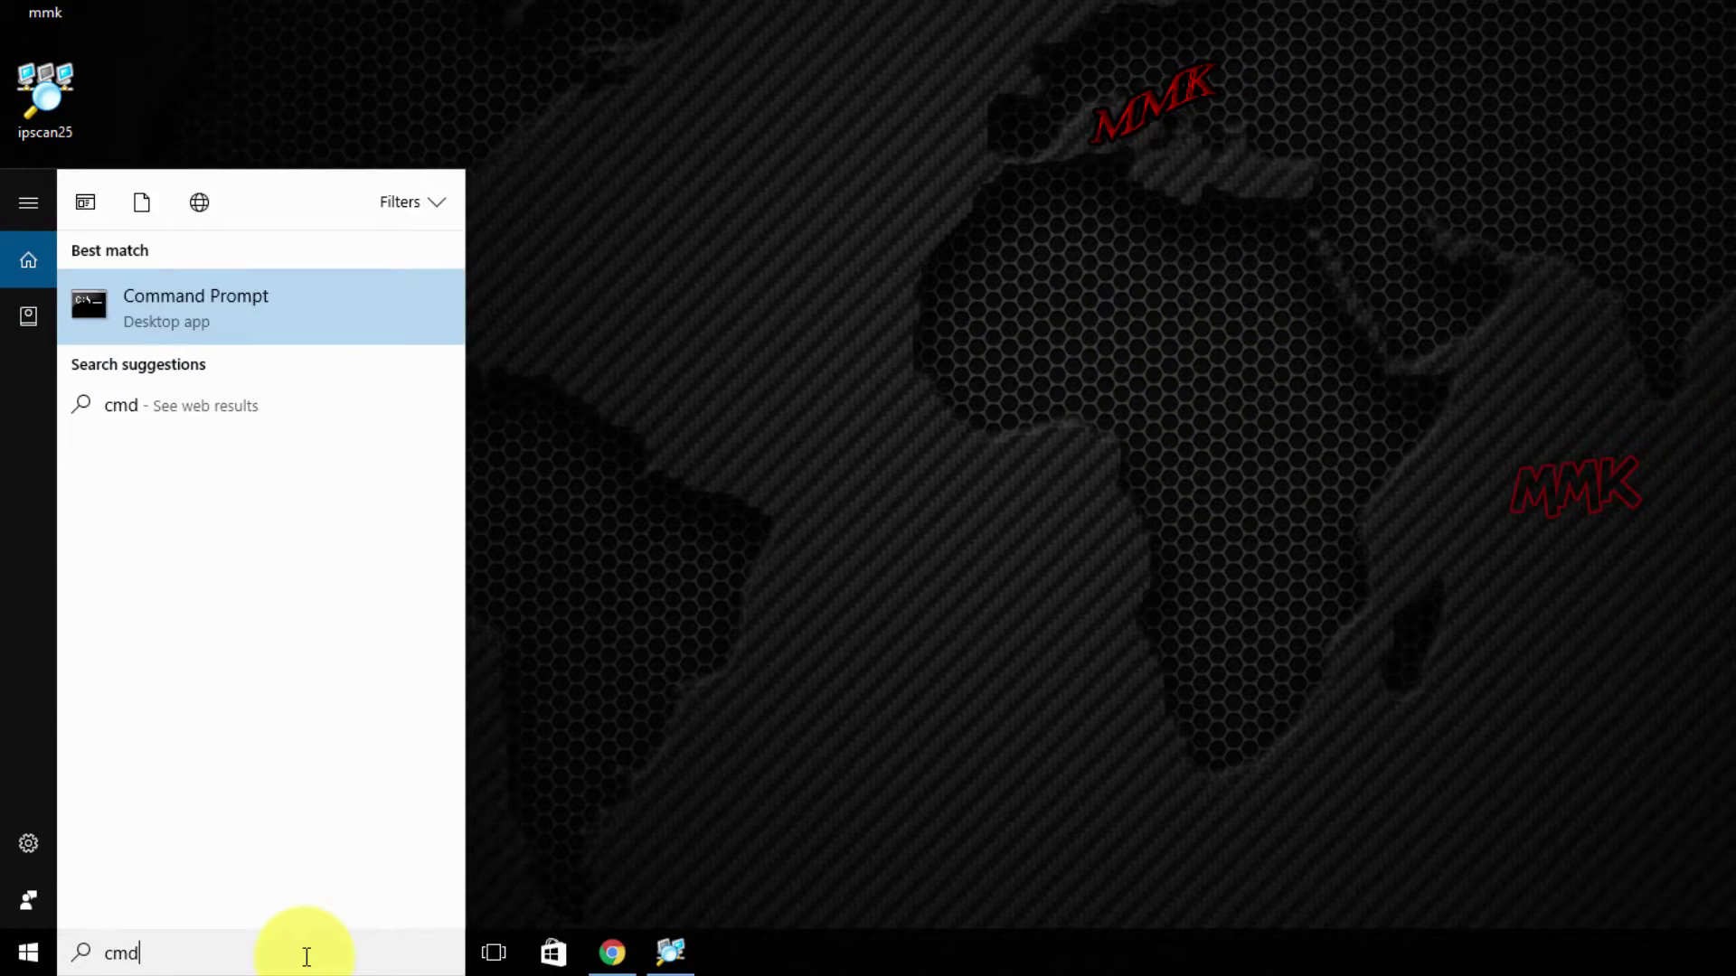
pyautogui.click(204, 313)
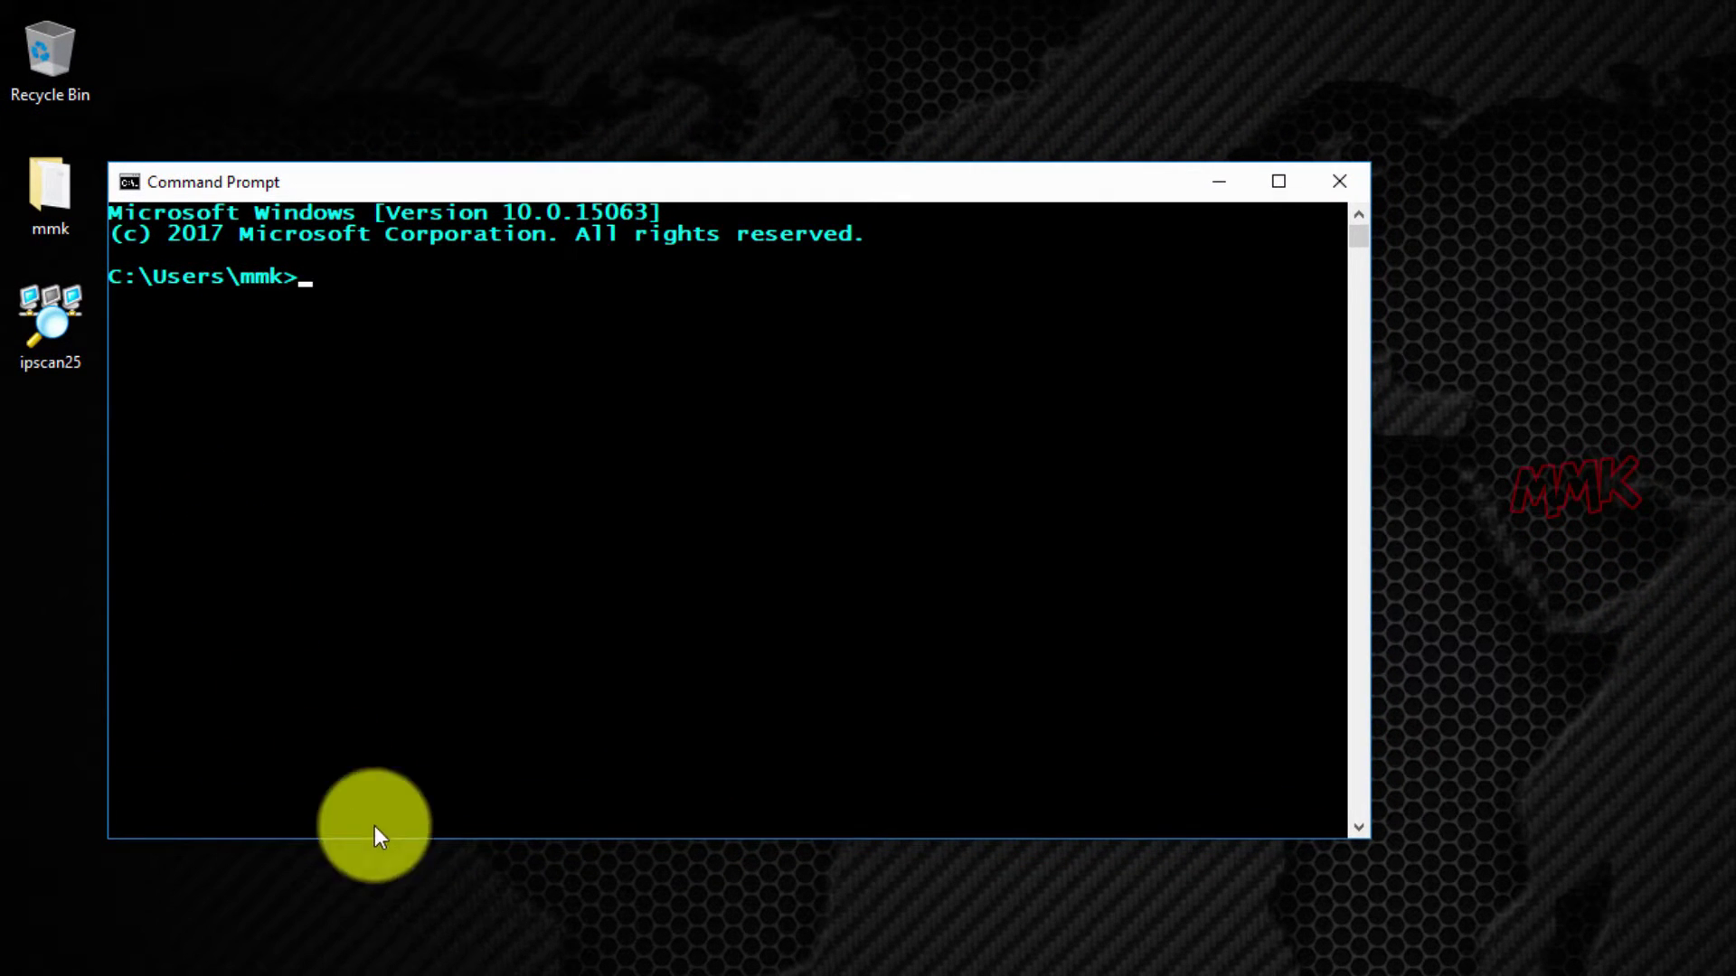
pyautogui.write('ipcon')
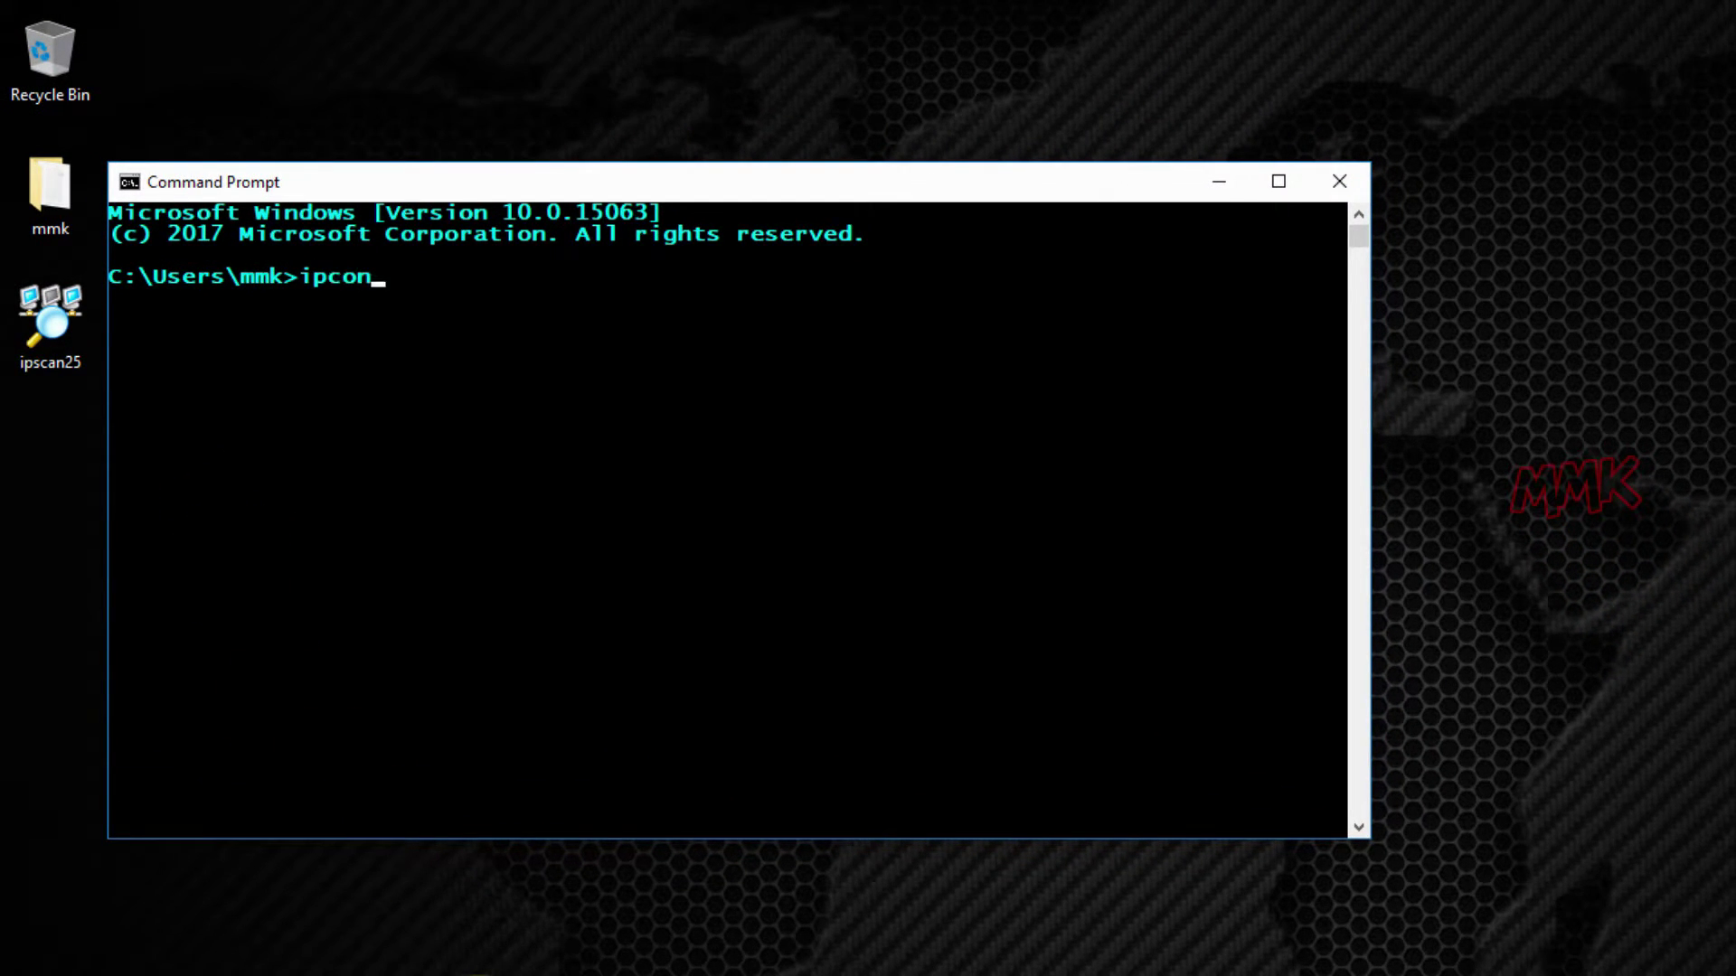
pyautogui.write('fig ')
pyautogui.write('/all')
pyautogui.press('Return')
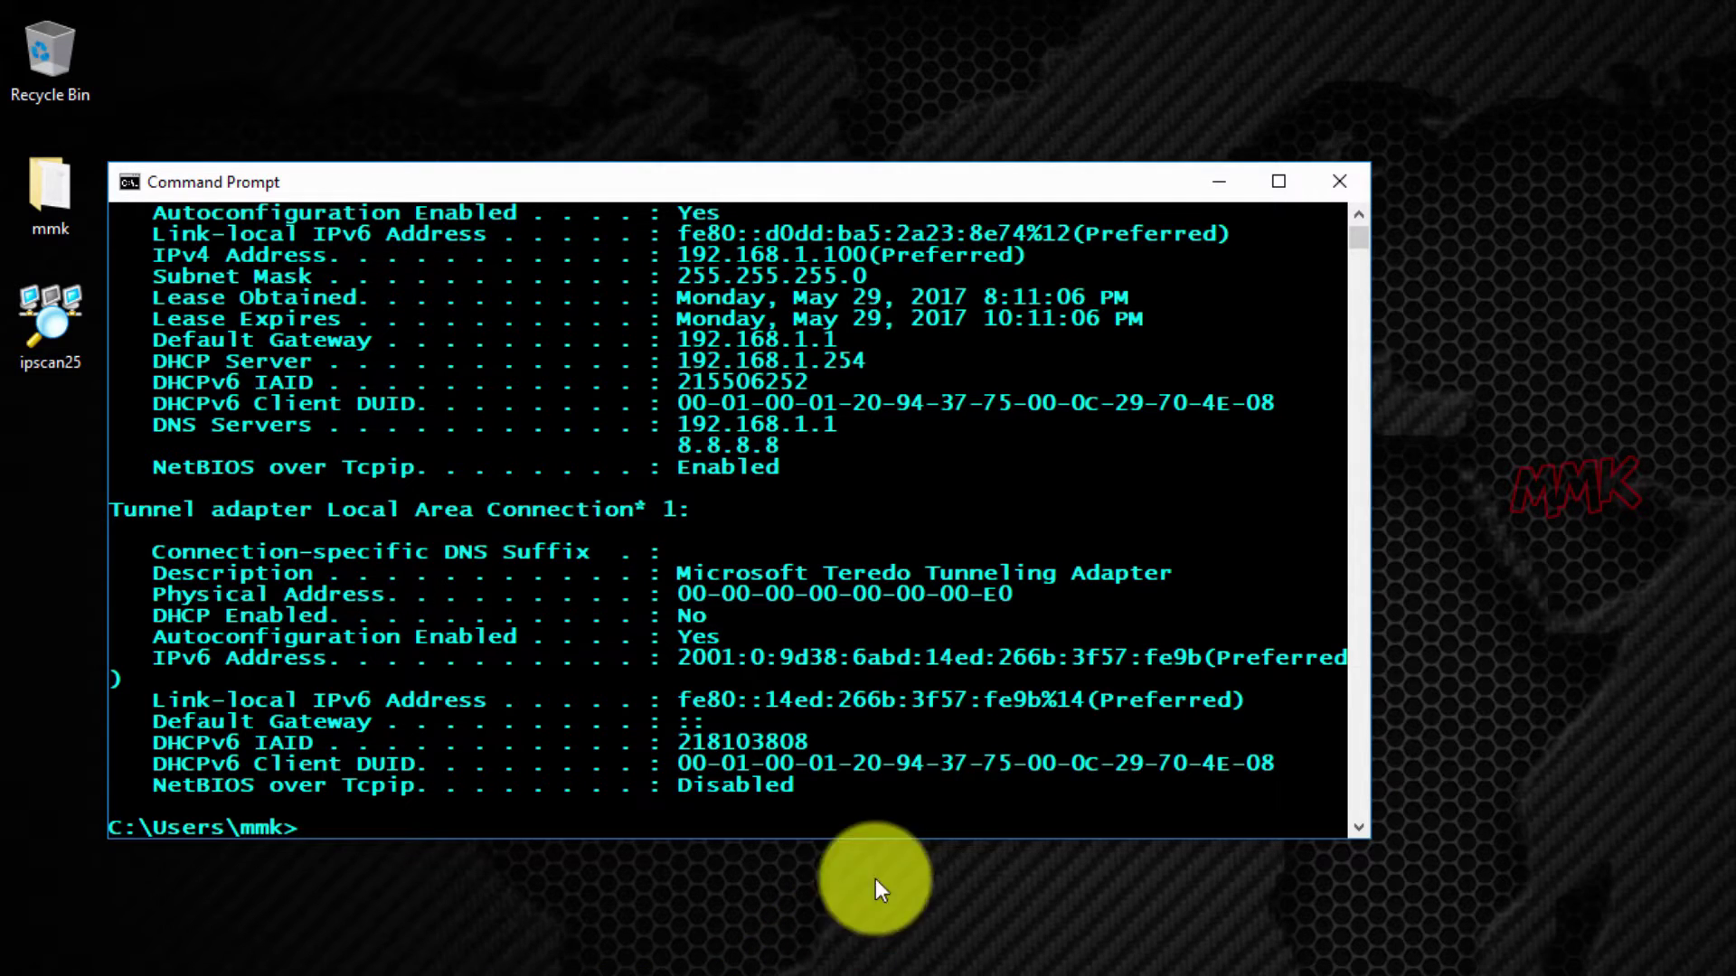
pyautogui.scroll(2, 1082, 756)
pyautogui.scroll(1, 1082, 762)
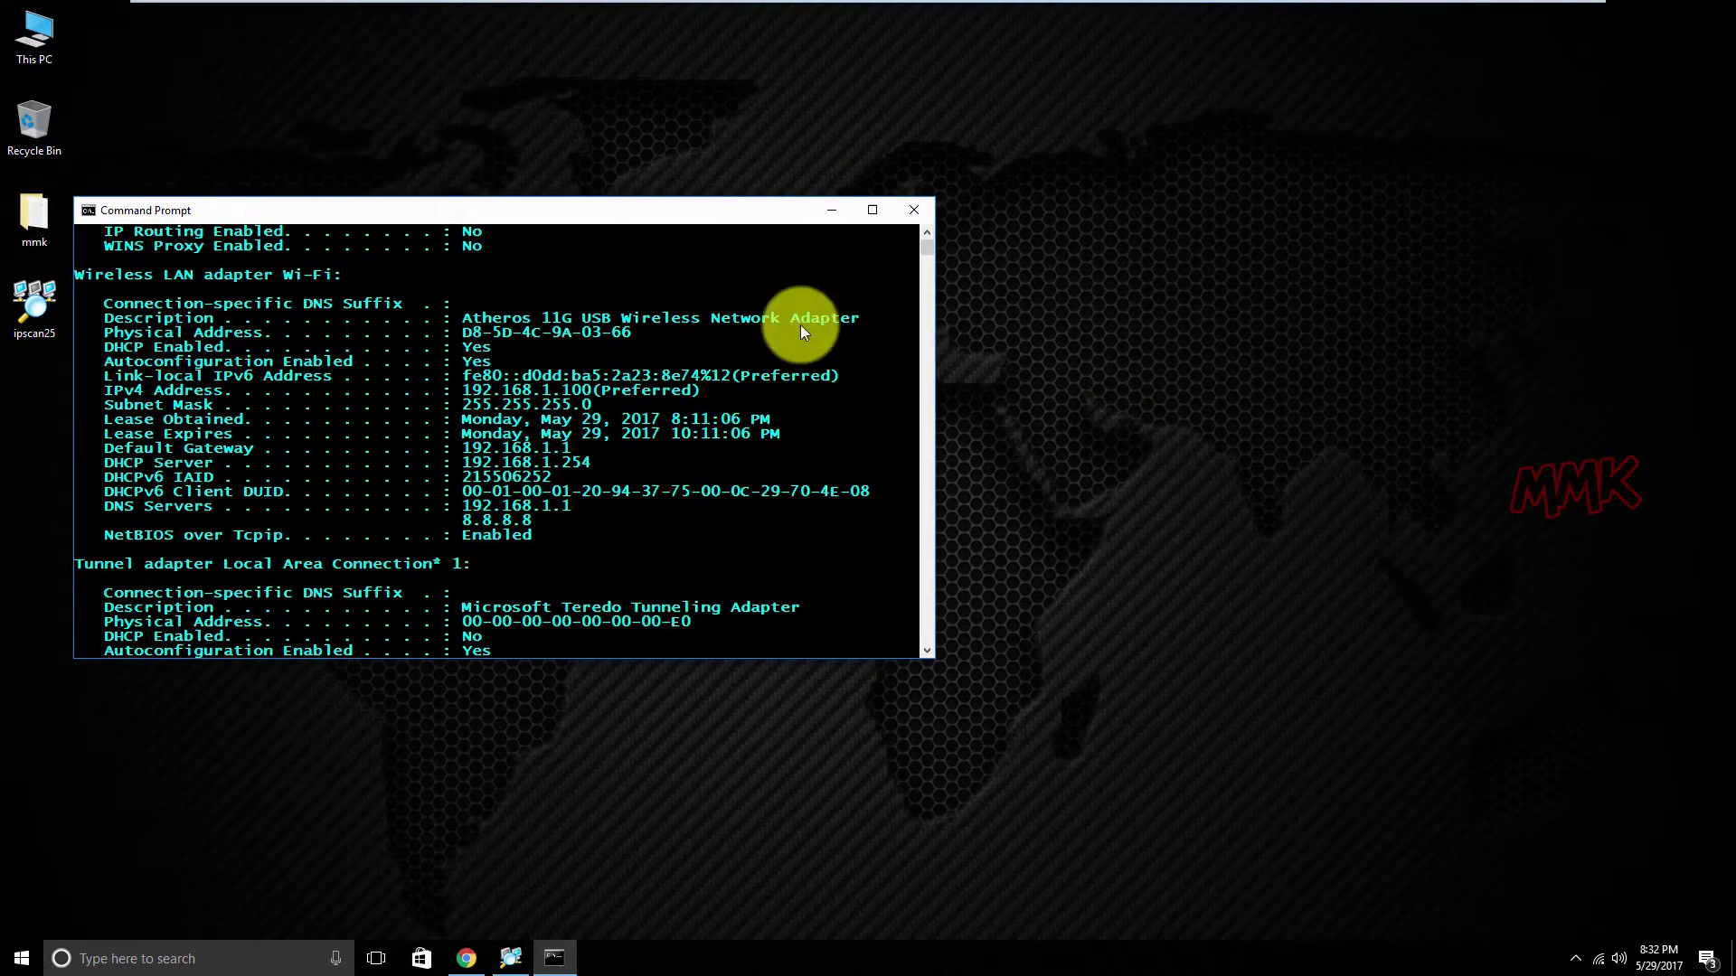
pyautogui.click(835, 211)
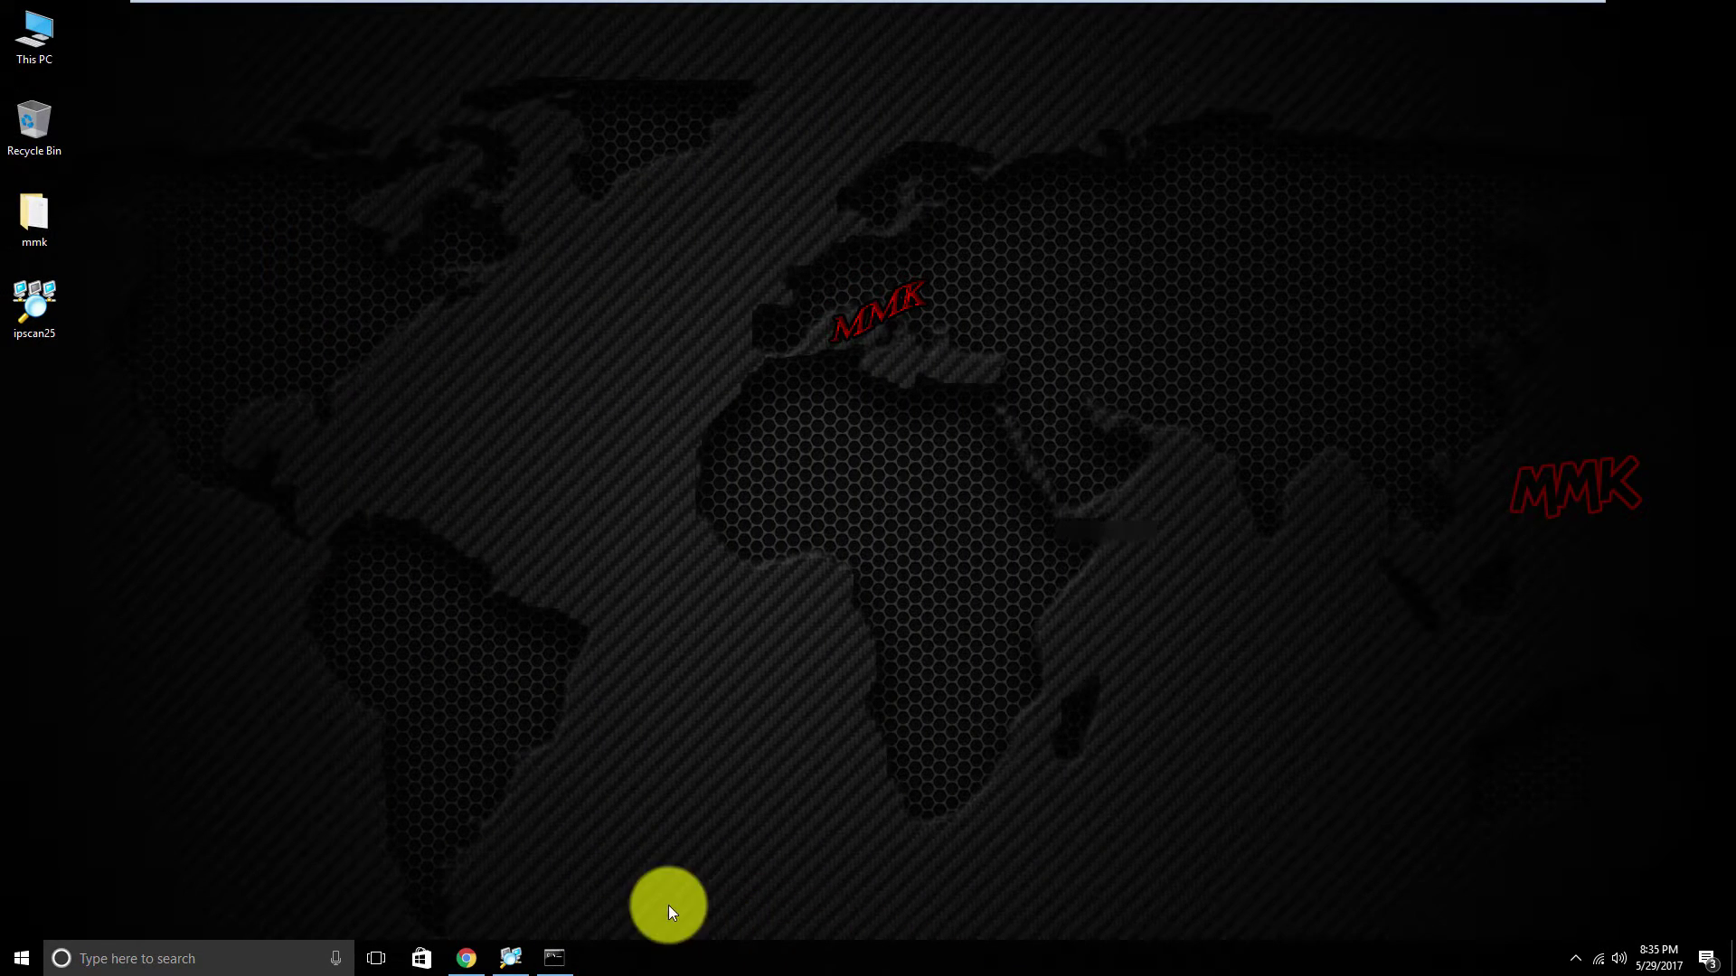
# Copy the IP 192.168.1.254 of the TP-Link device from the scanner results
pyautogui.click(510, 956)
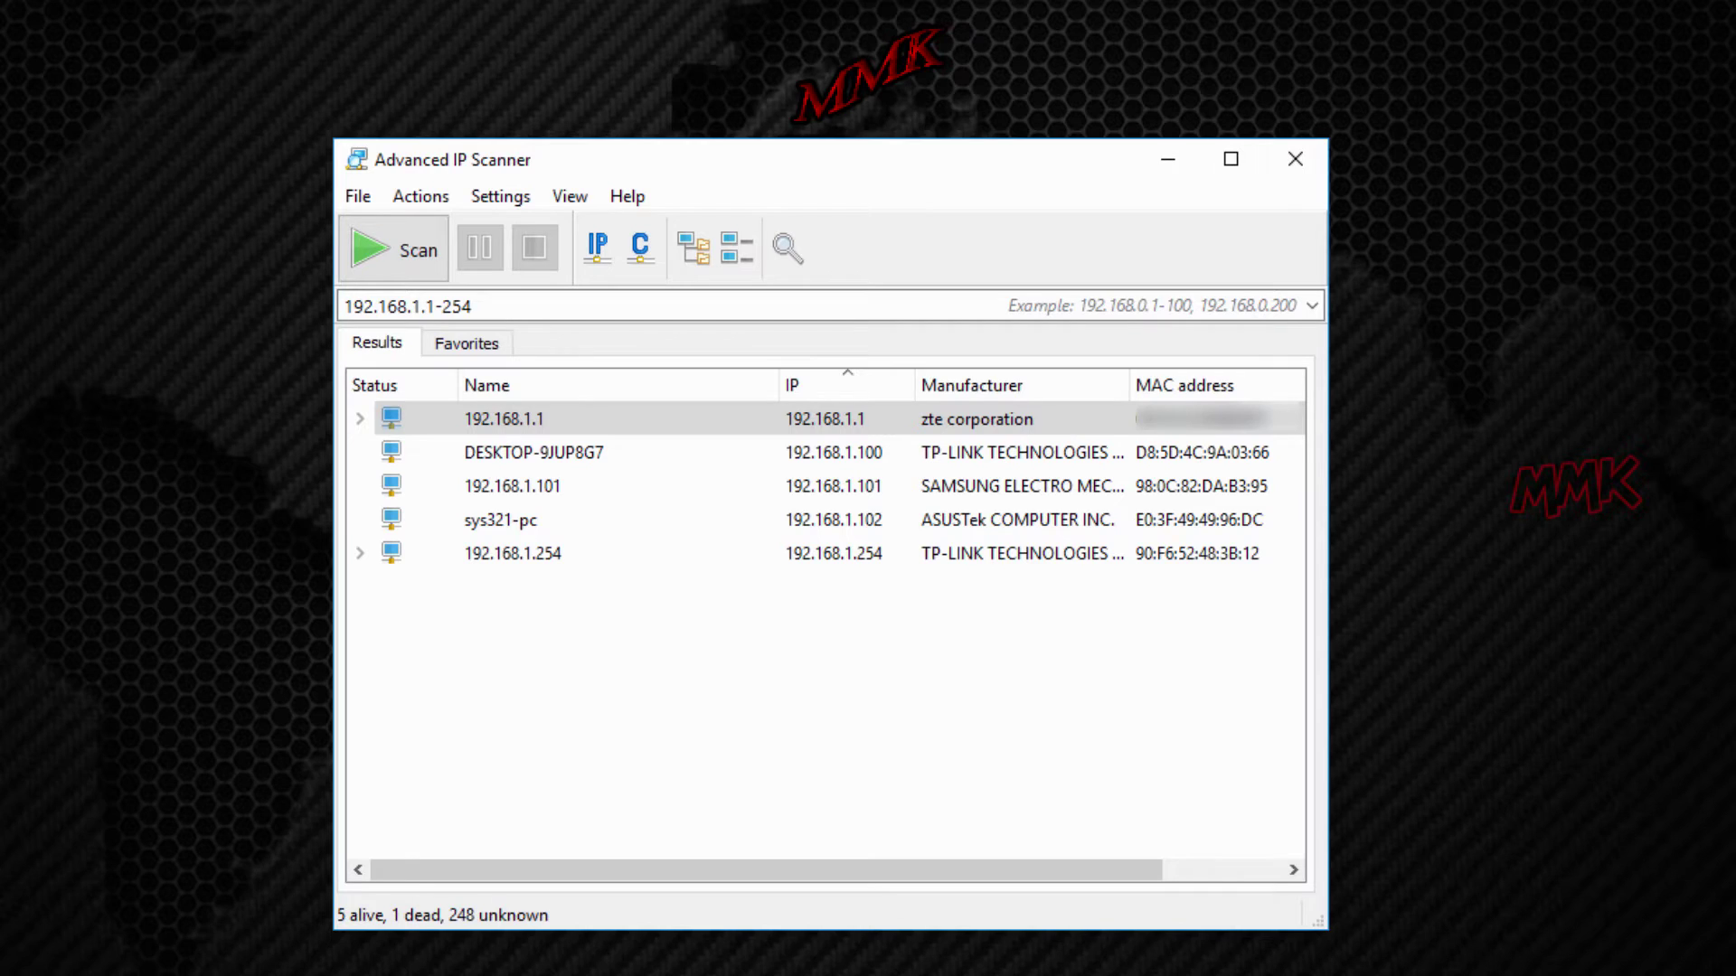
pyautogui.rightClick(530, 555)
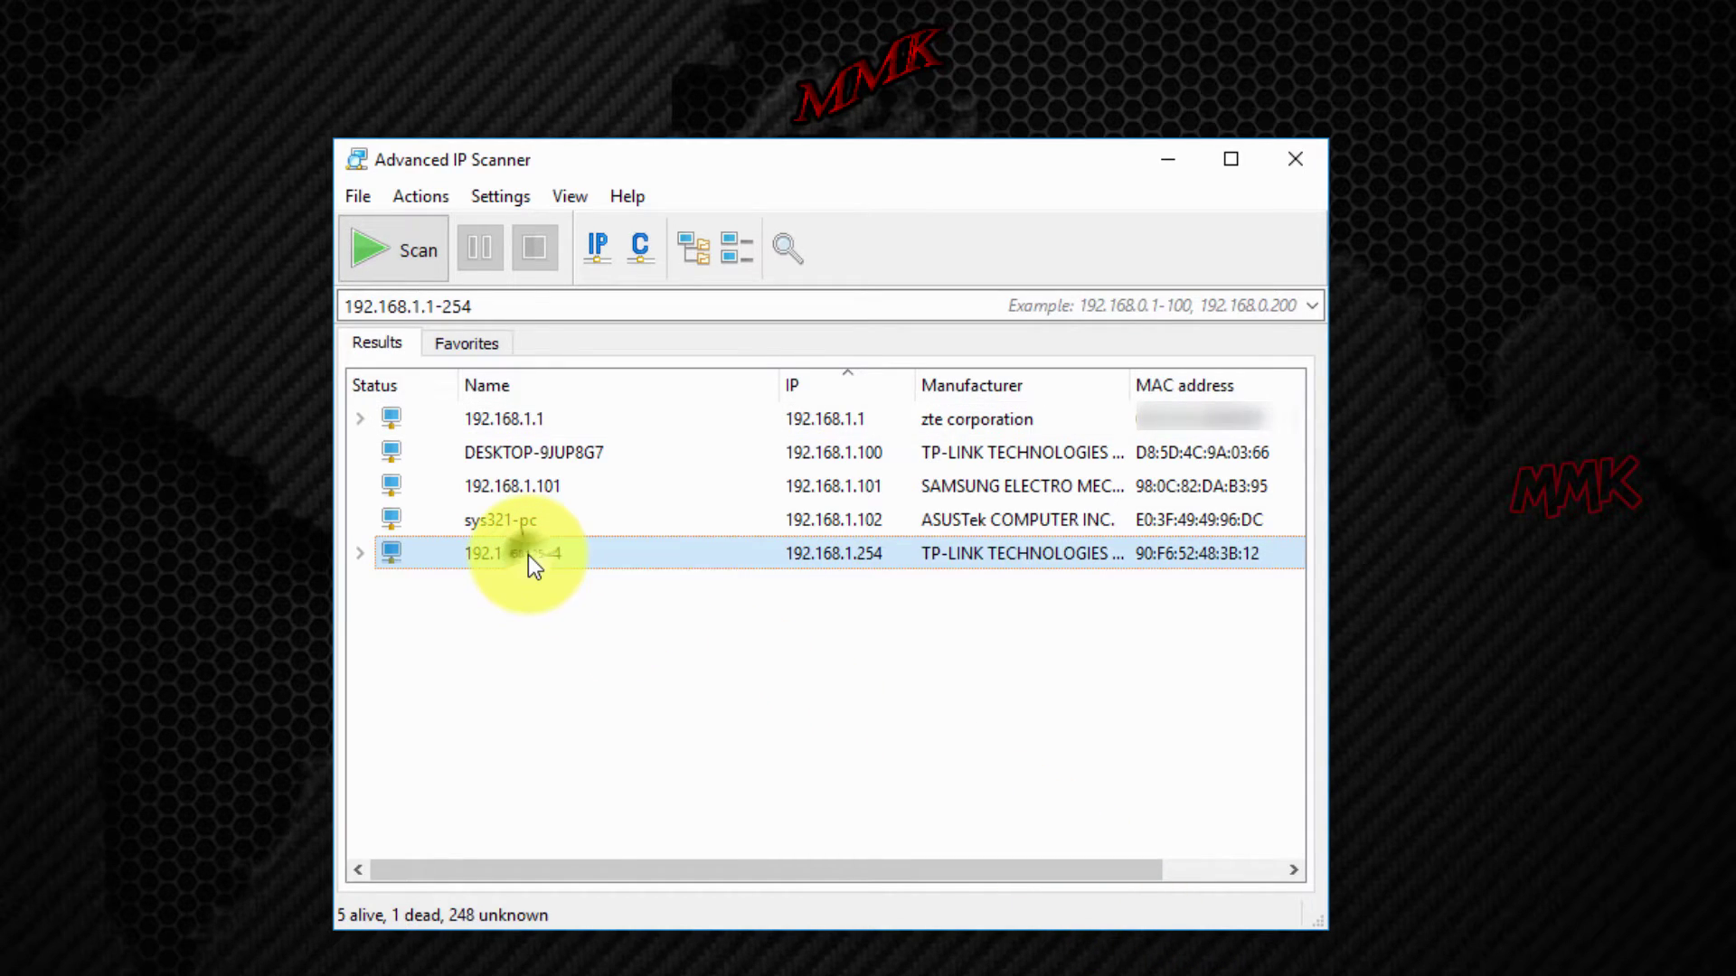
pyautogui.moveTo(616, 605)
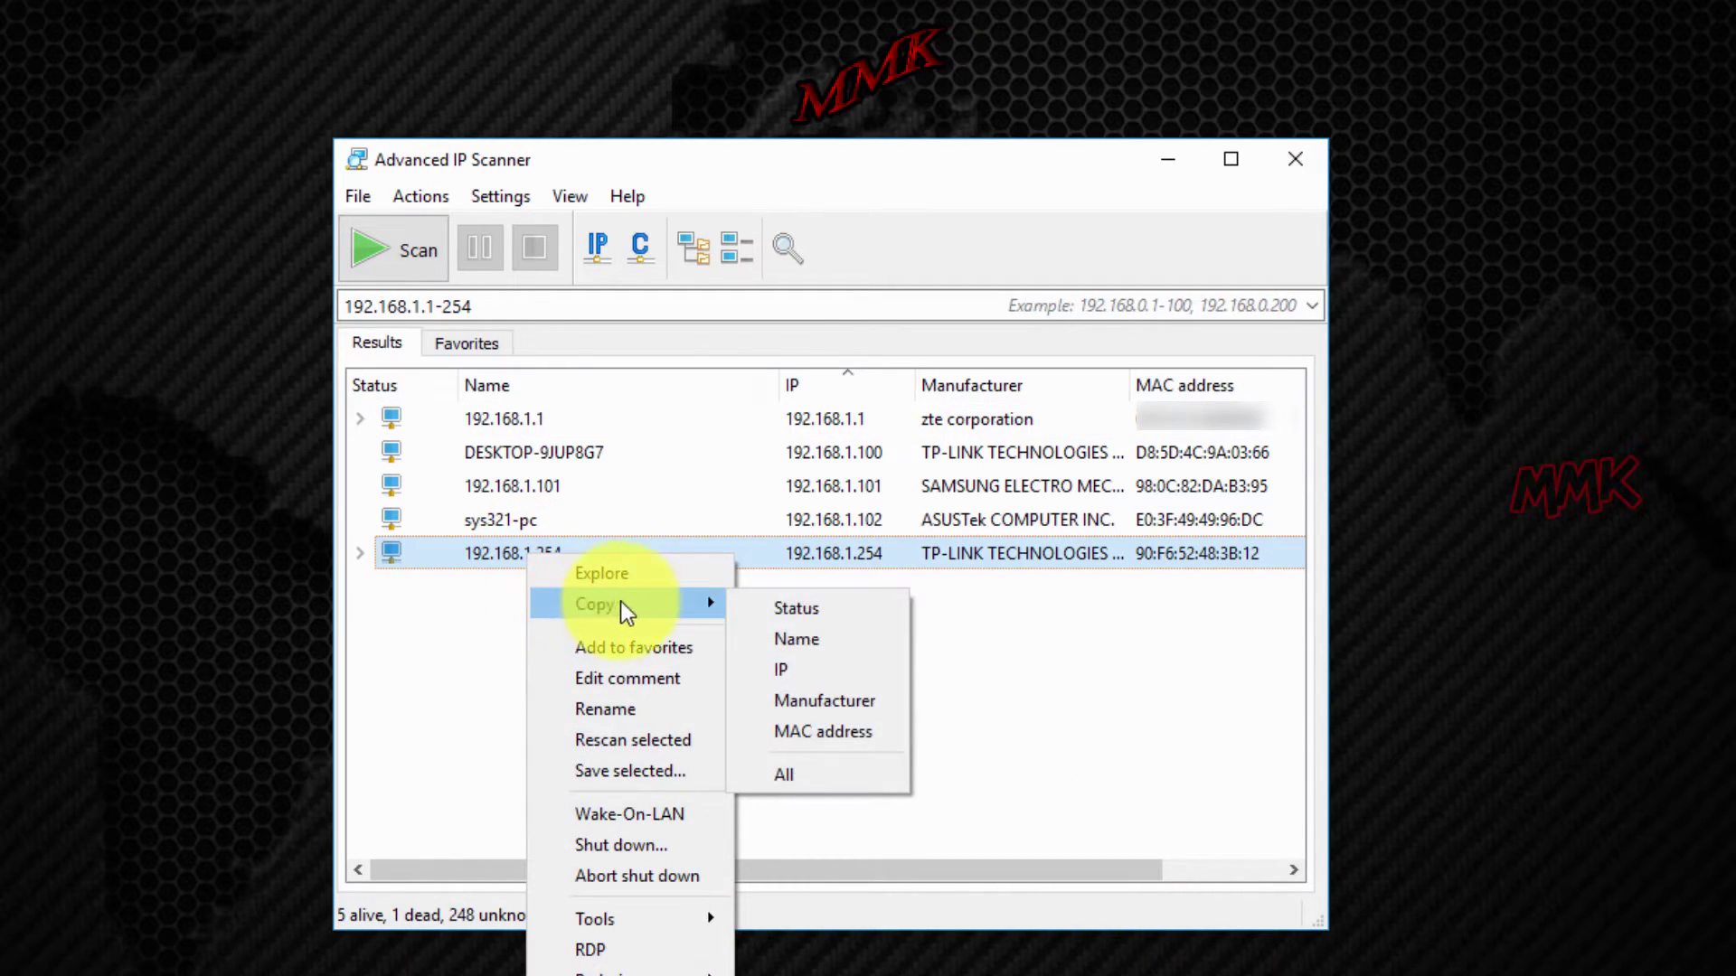
pyautogui.click(773, 667)
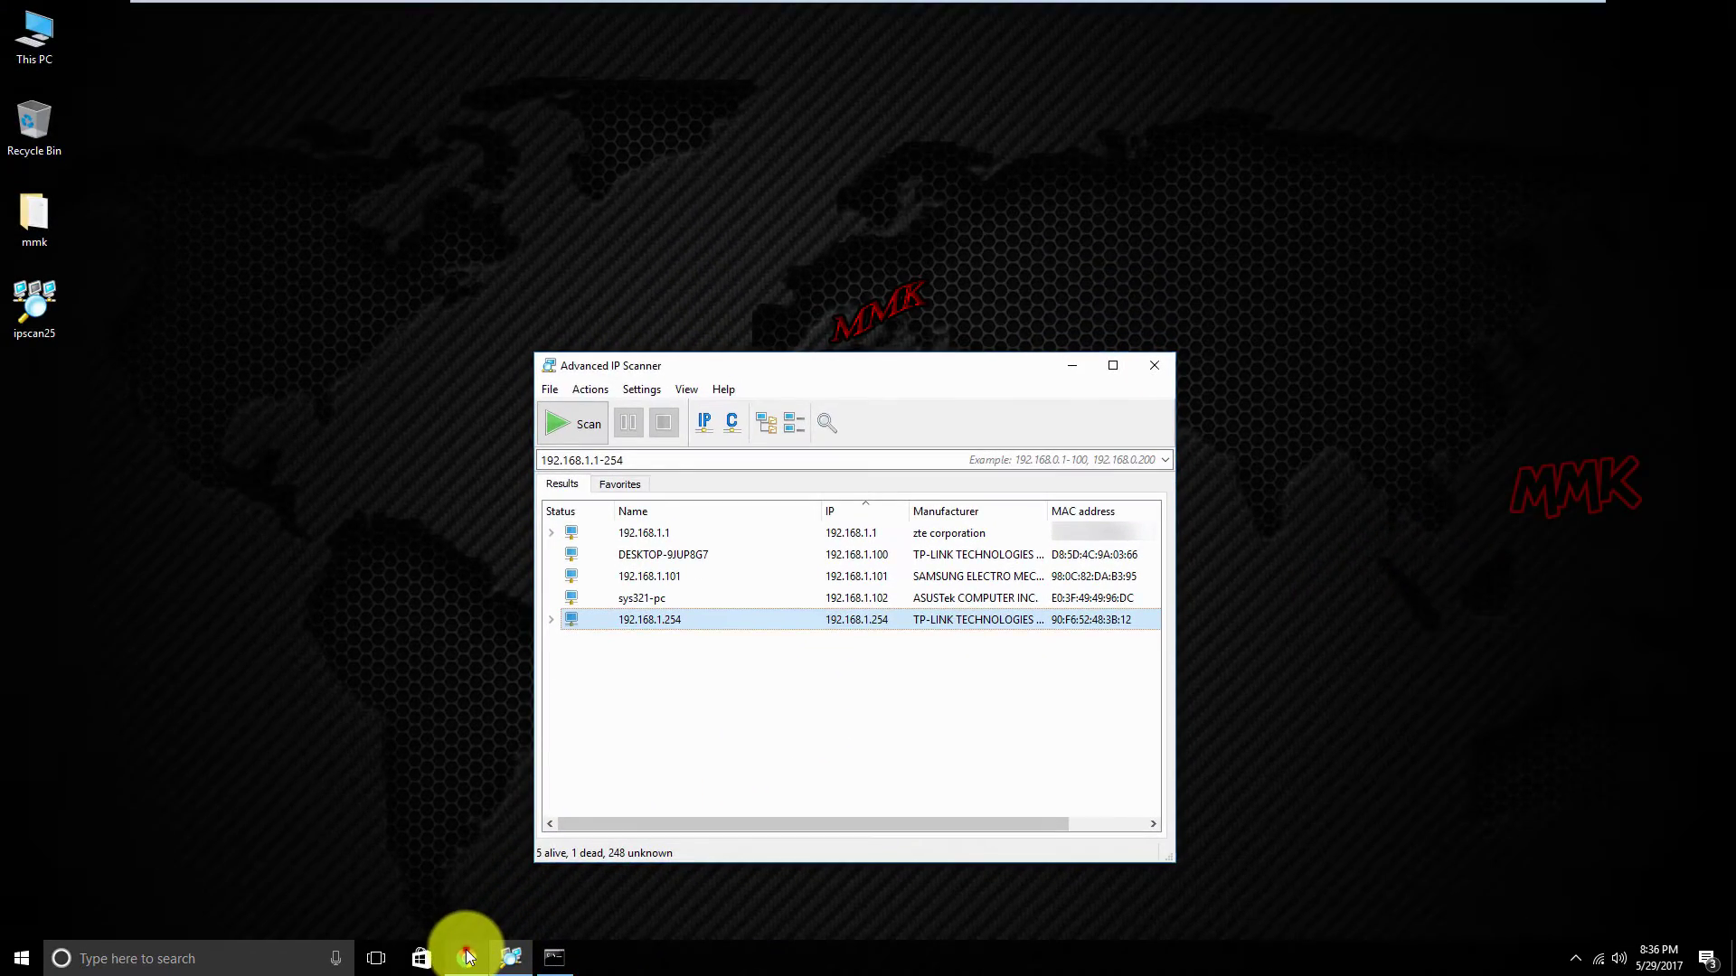
# Paste 192.168.1.254 into Chrome's address bar to load the router's login page
pyautogui.click(467, 957)
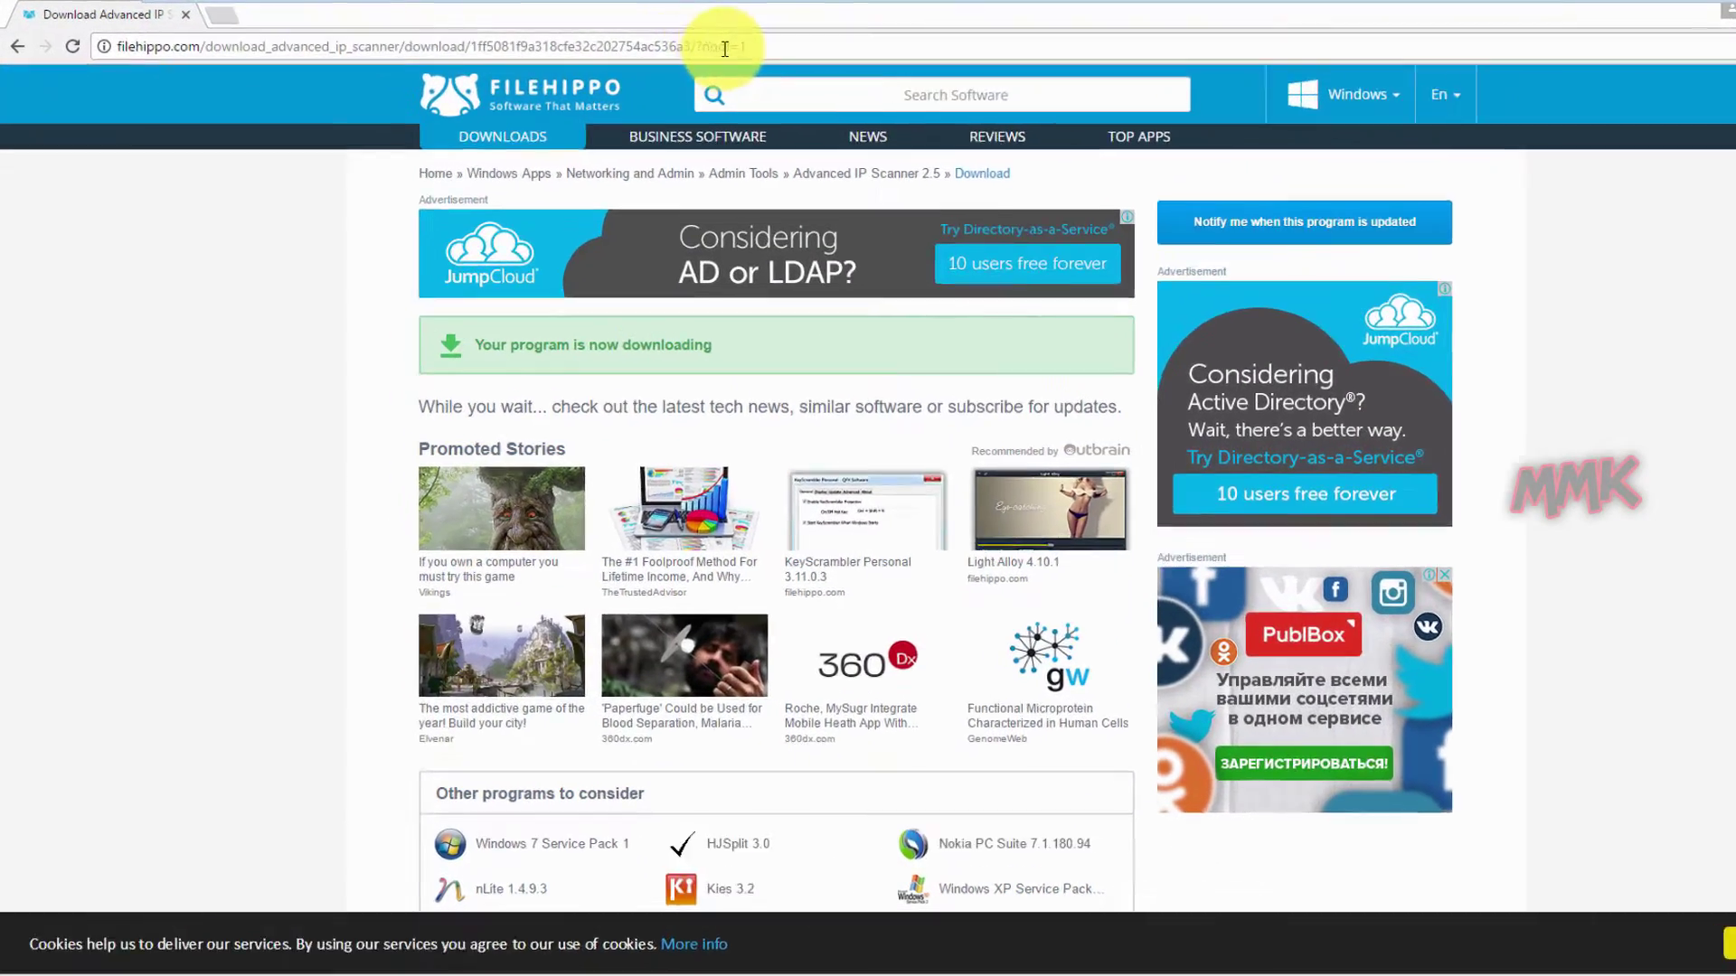
pyautogui.click(696, 43)
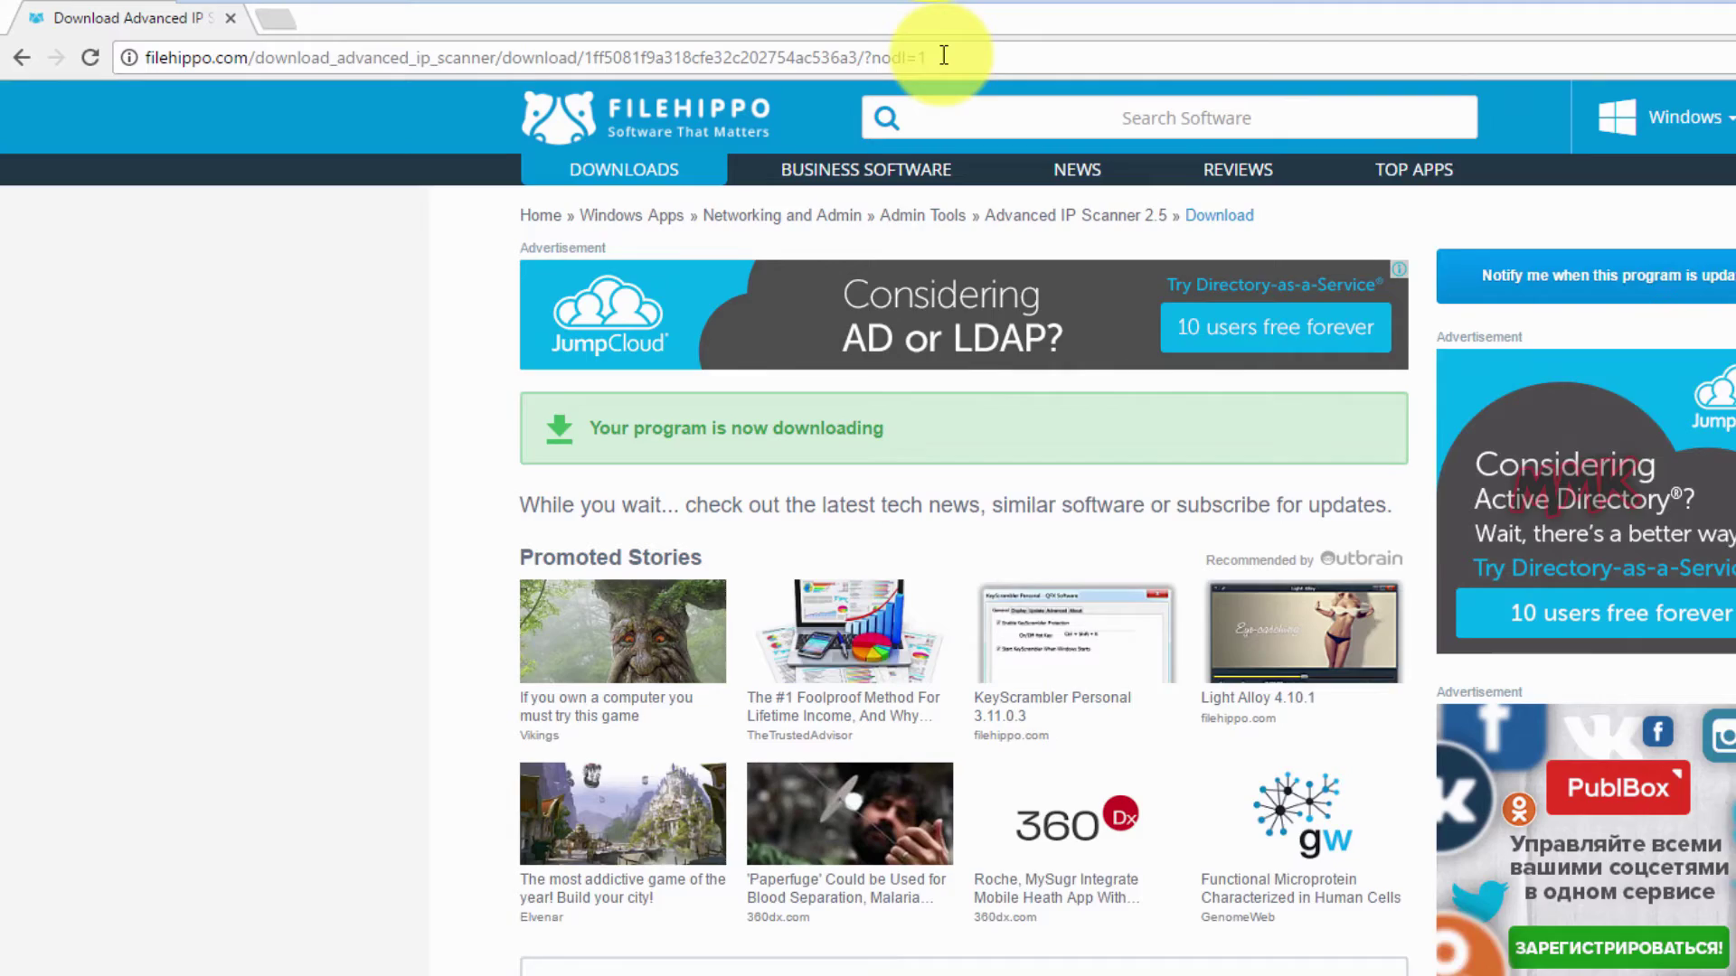
pyautogui.moveTo(1046, 68); pyautogui.dragTo(139, 104)
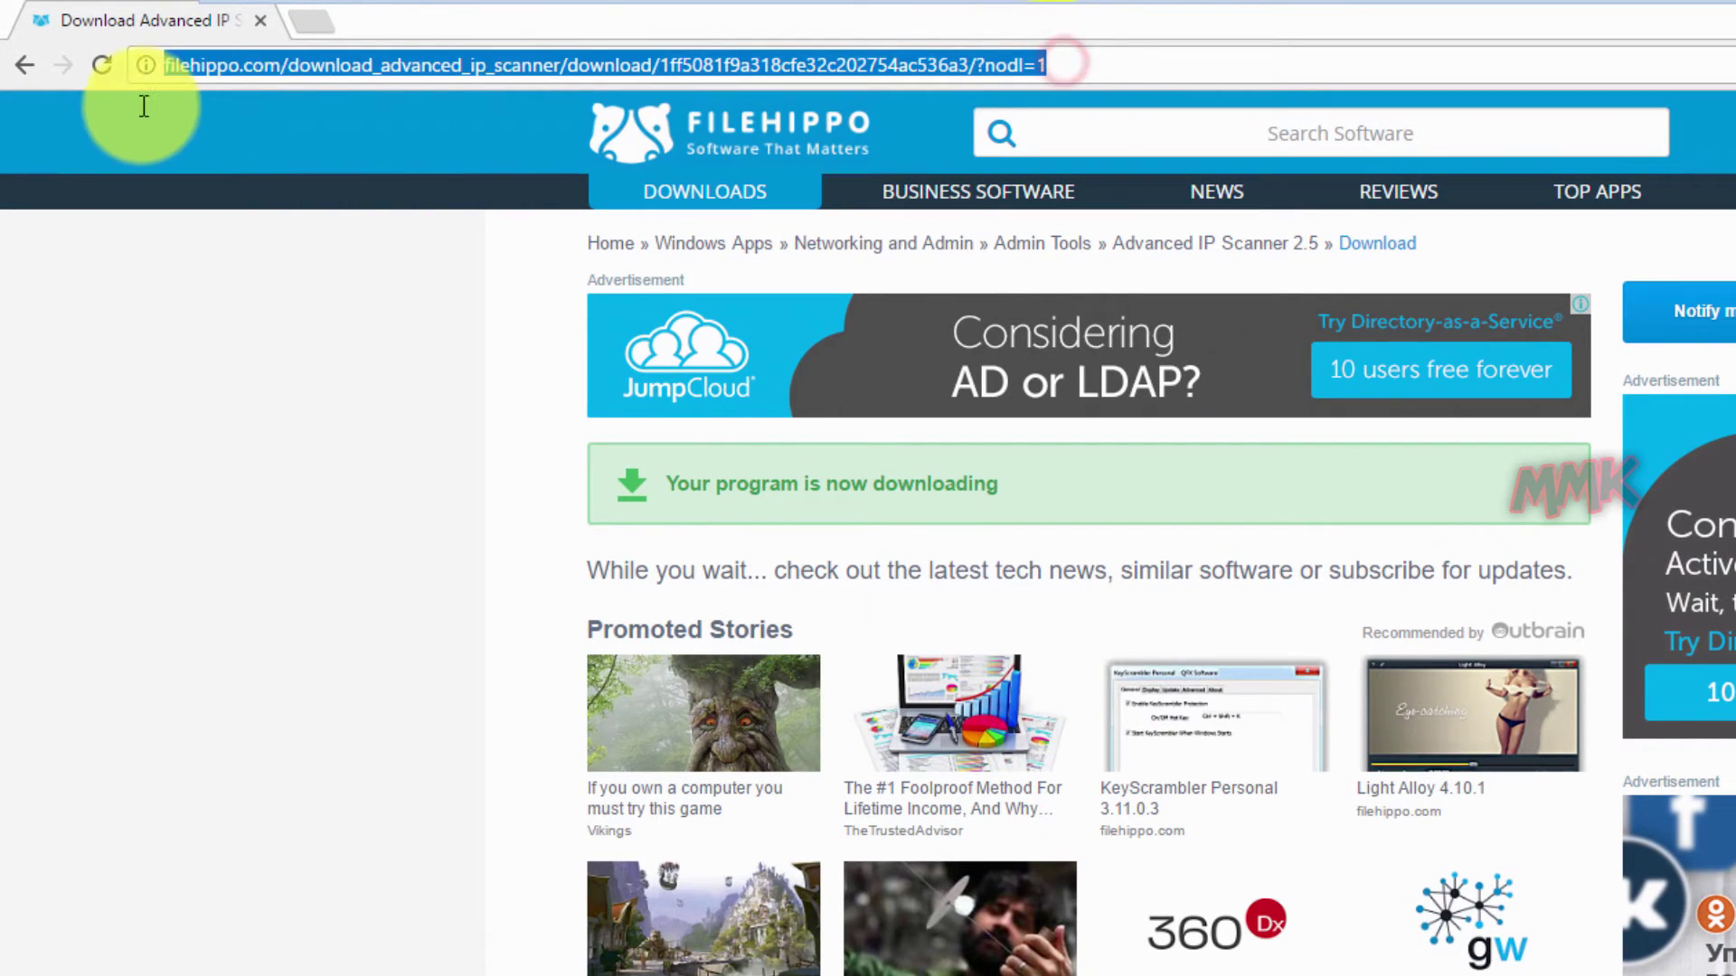
pyautogui.rightClick(396, 58)
pyautogui.click(450, 225)
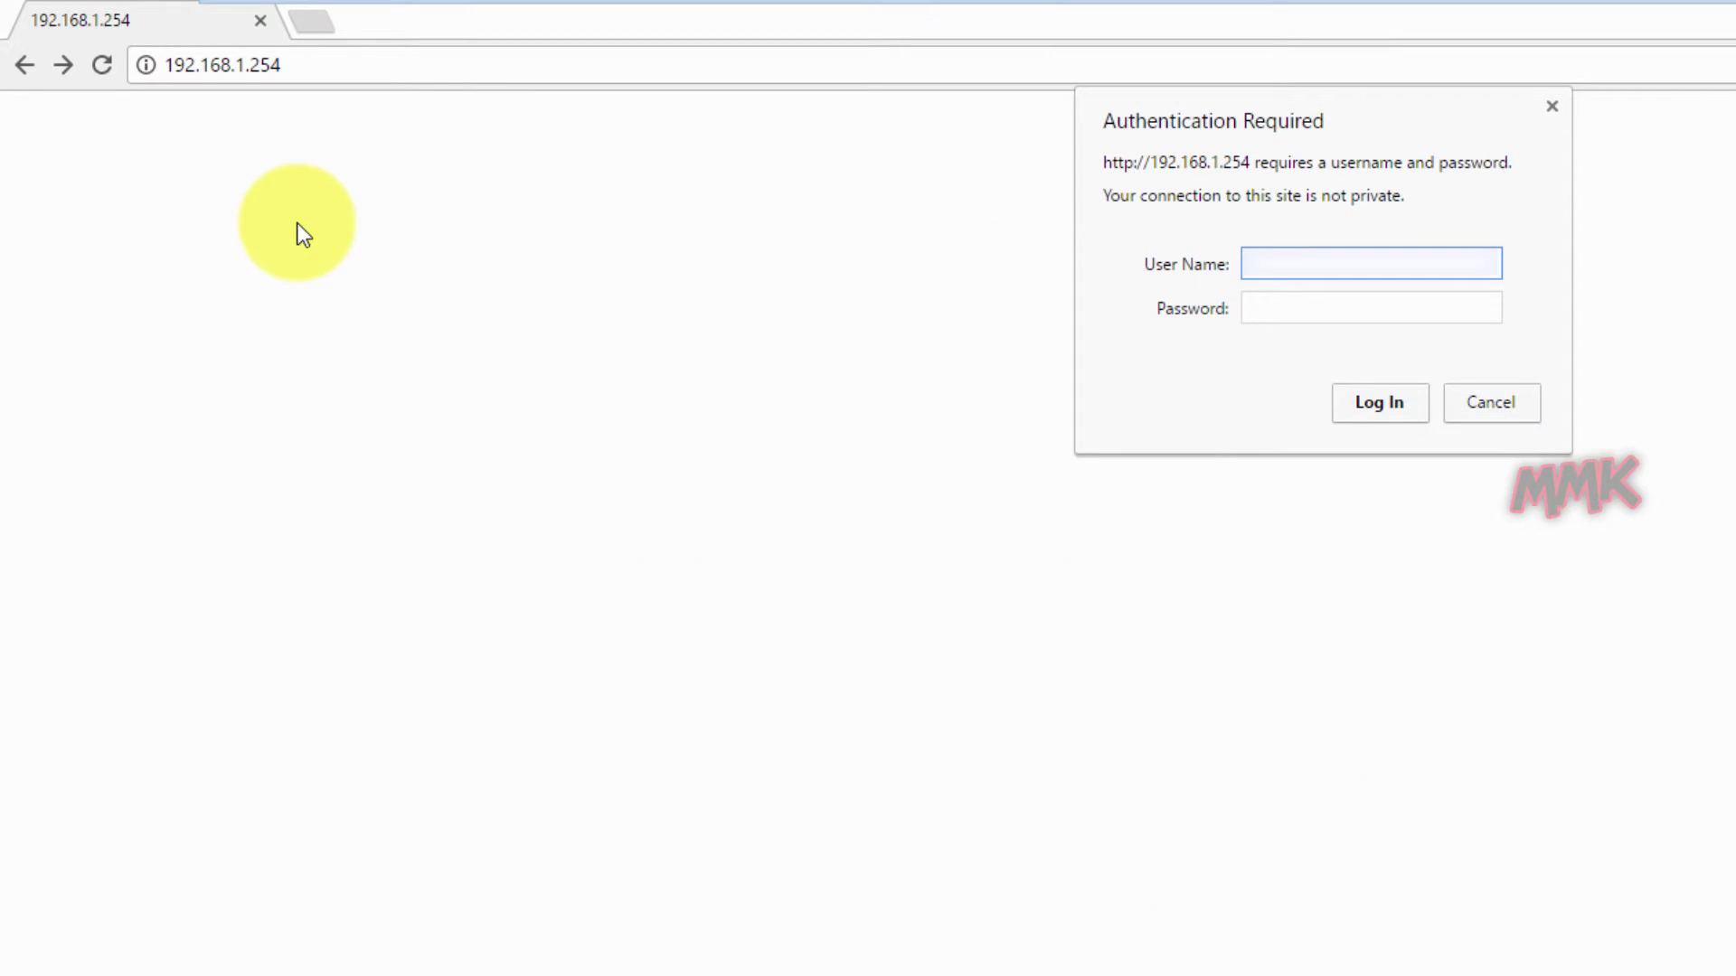
pyautogui.press('Tab')
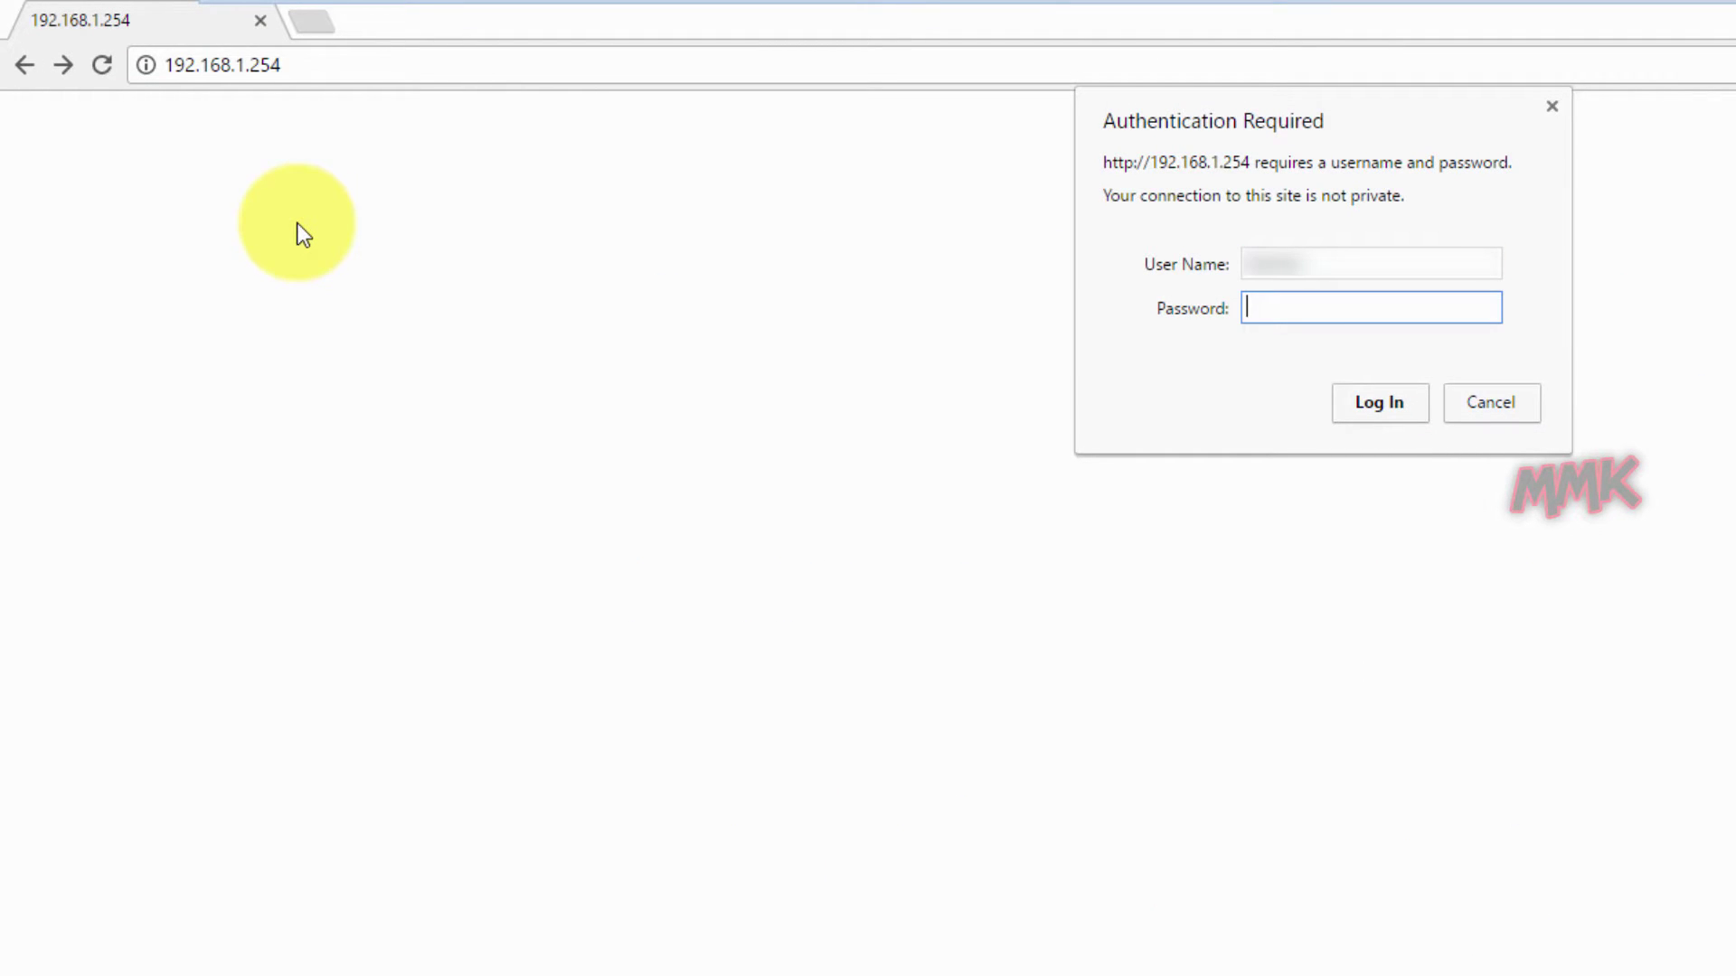
pyautogui.click(1375, 403)
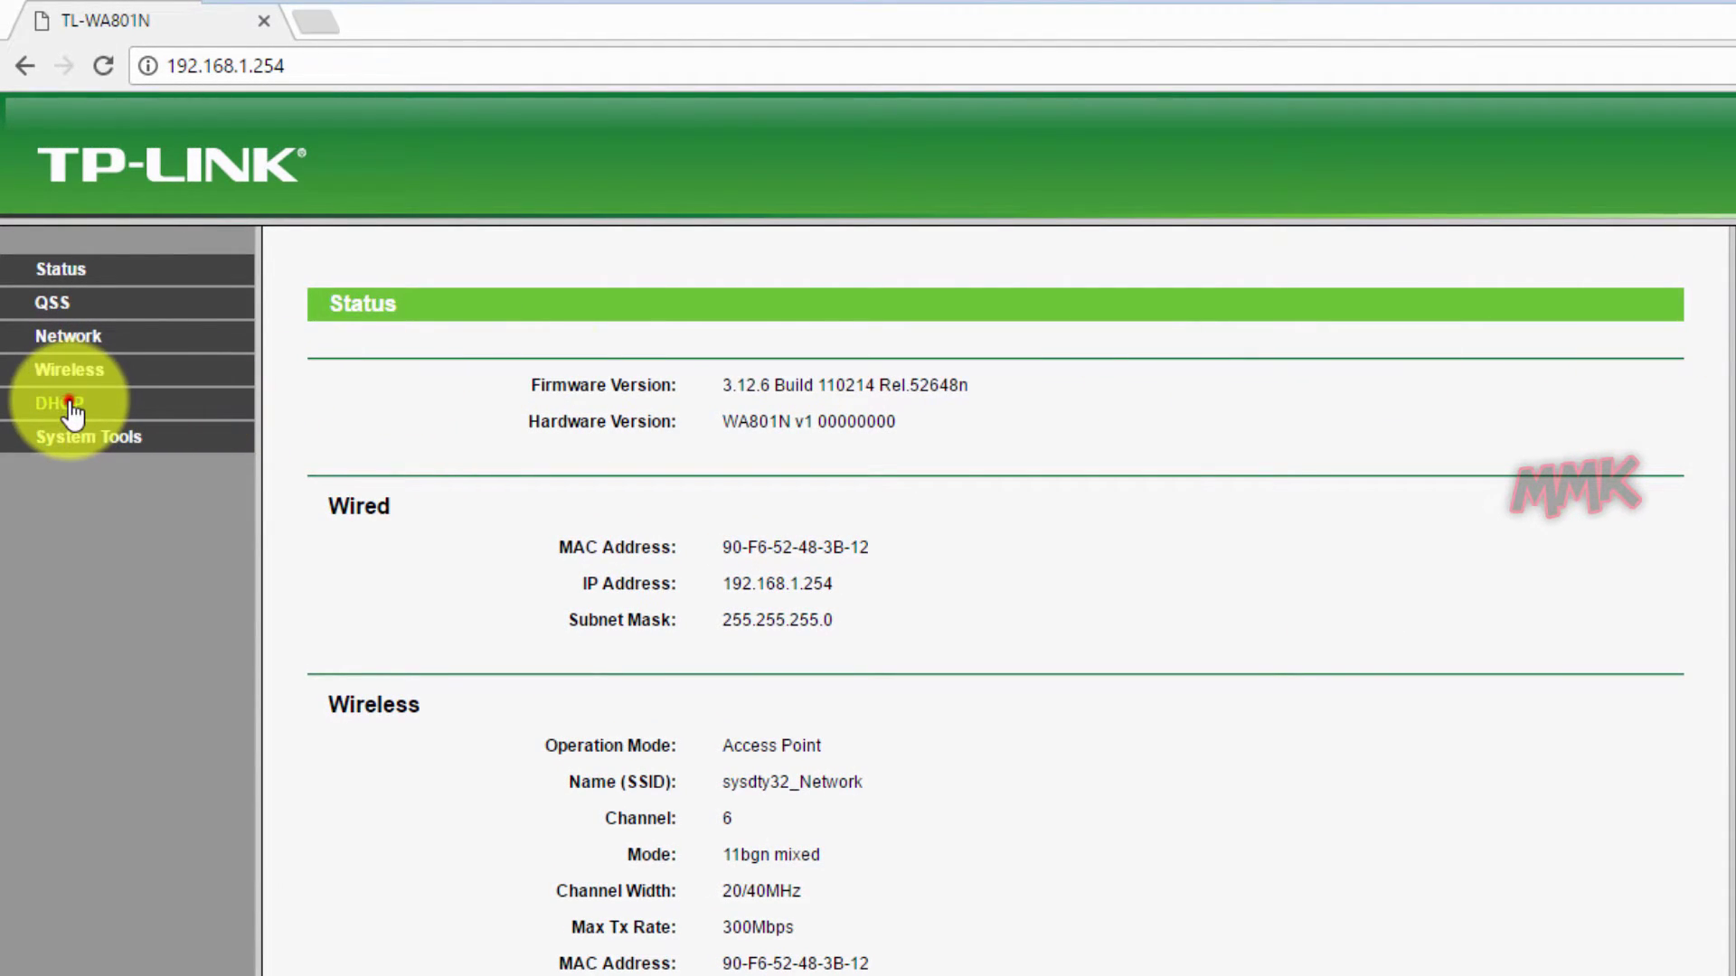
# Start a new DHCP Address Reservation entry, with the scanner window pinned on top beside it
pyautogui.click(70, 403)
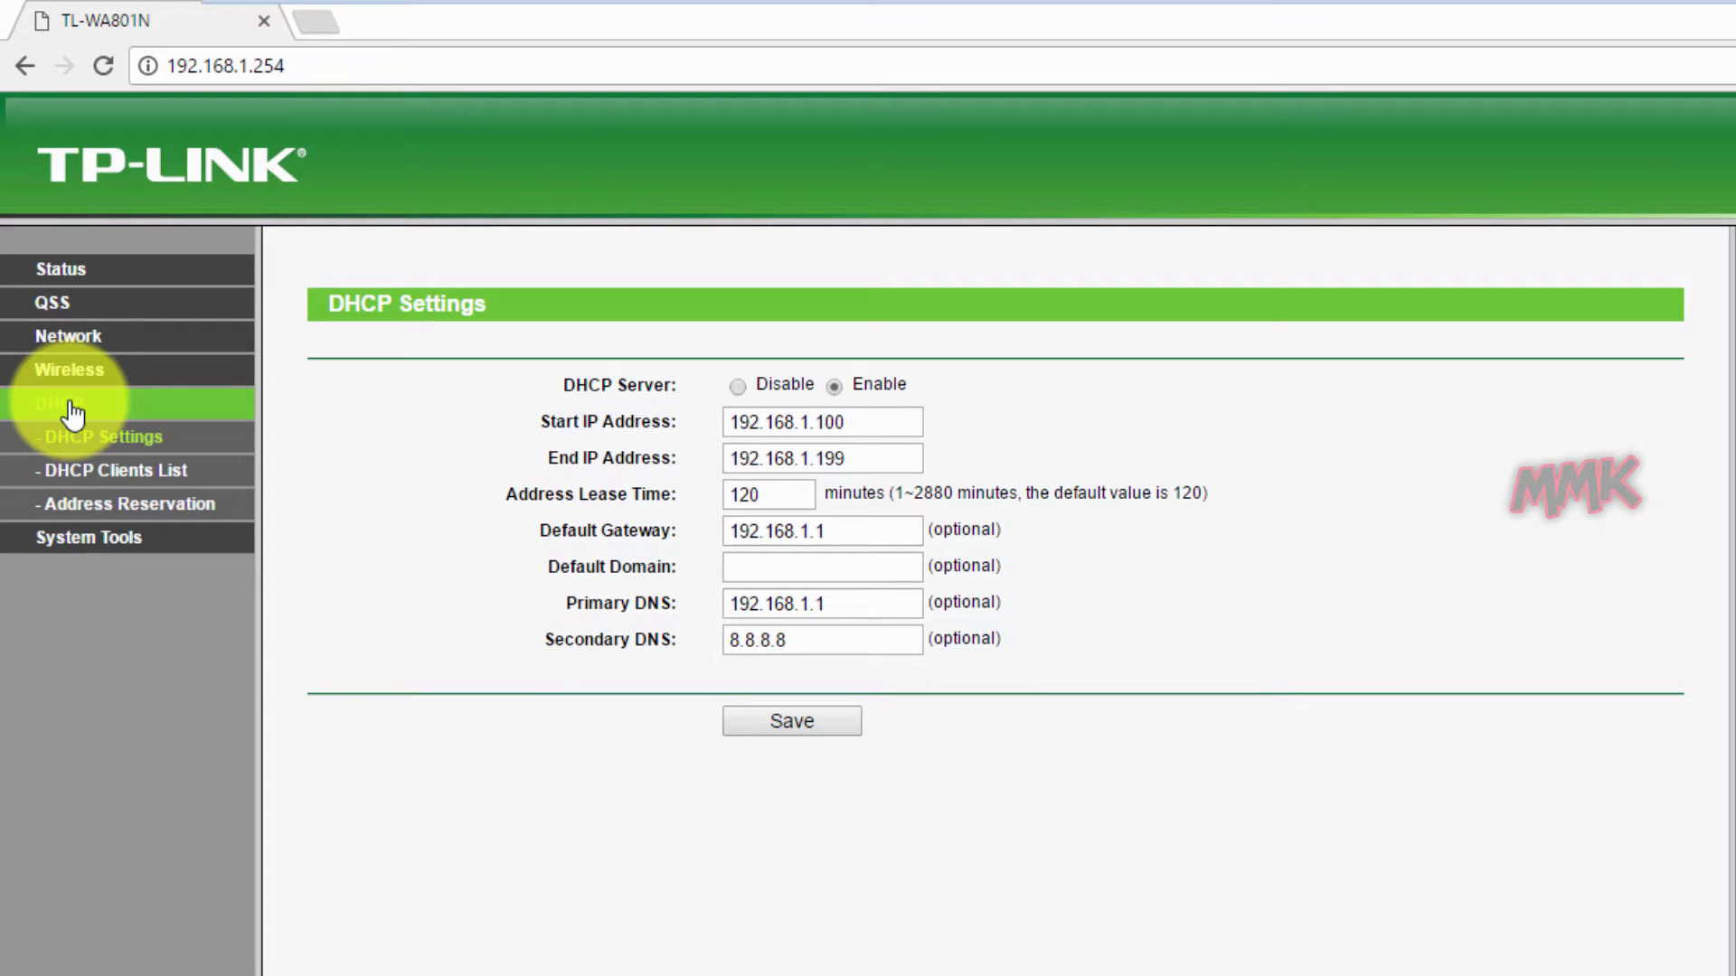
pyautogui.click(94, 506)
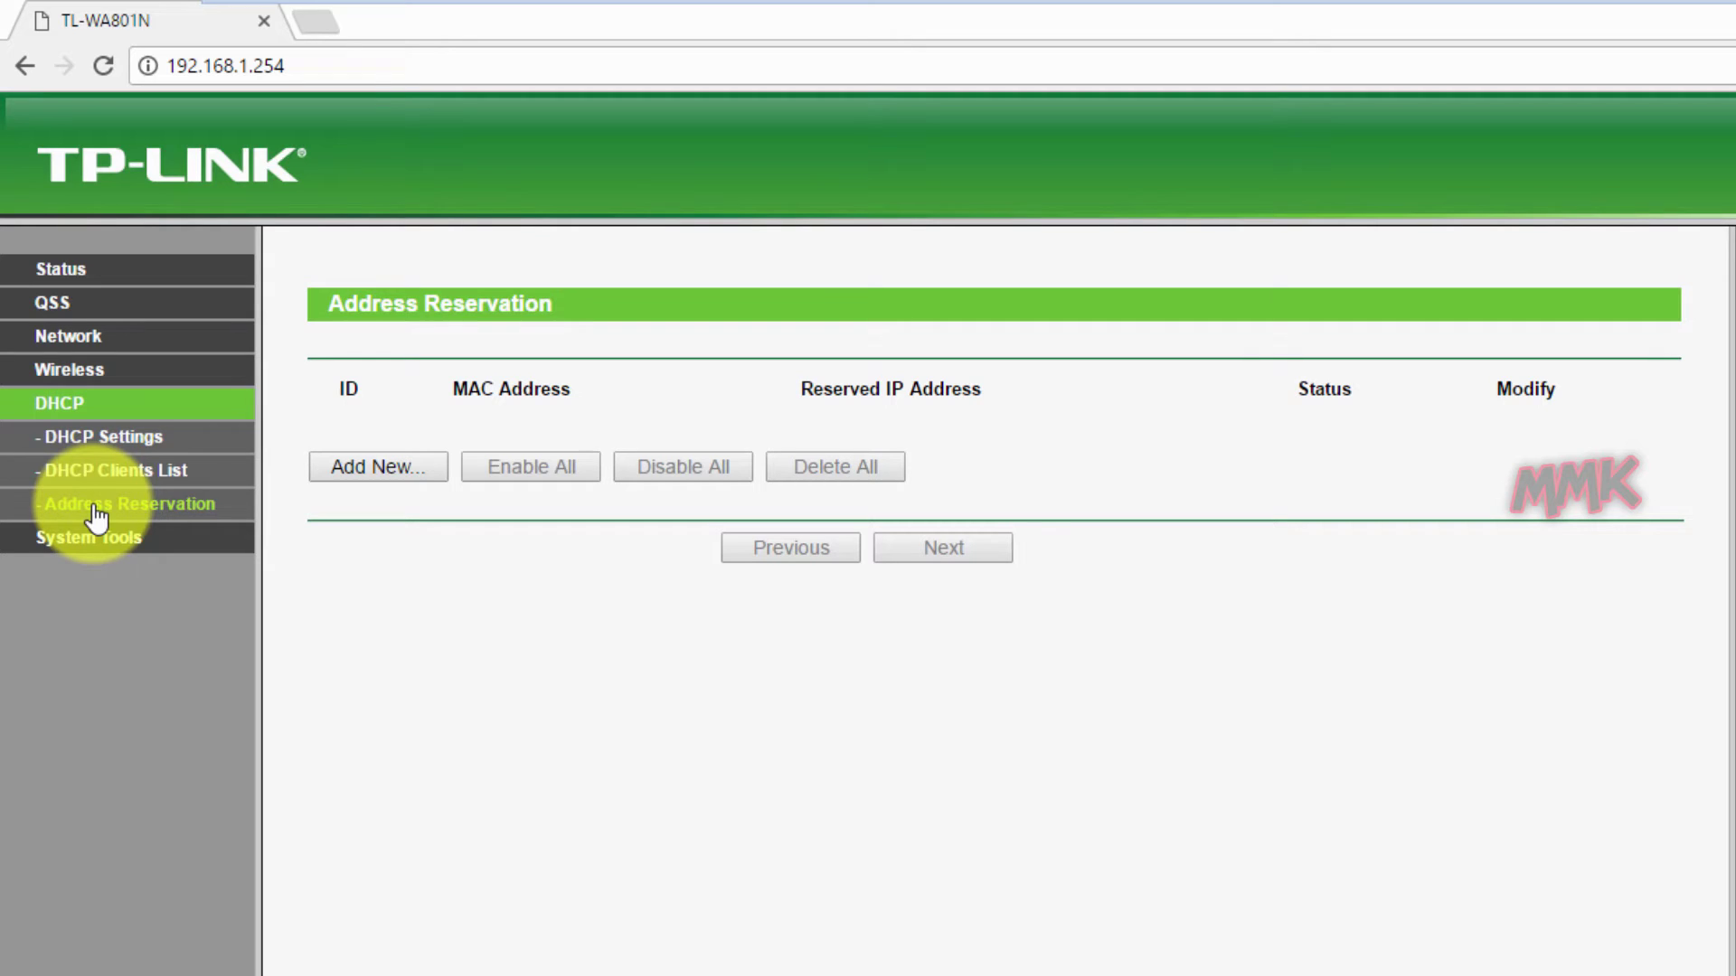
pyautogui.click(356, 470)
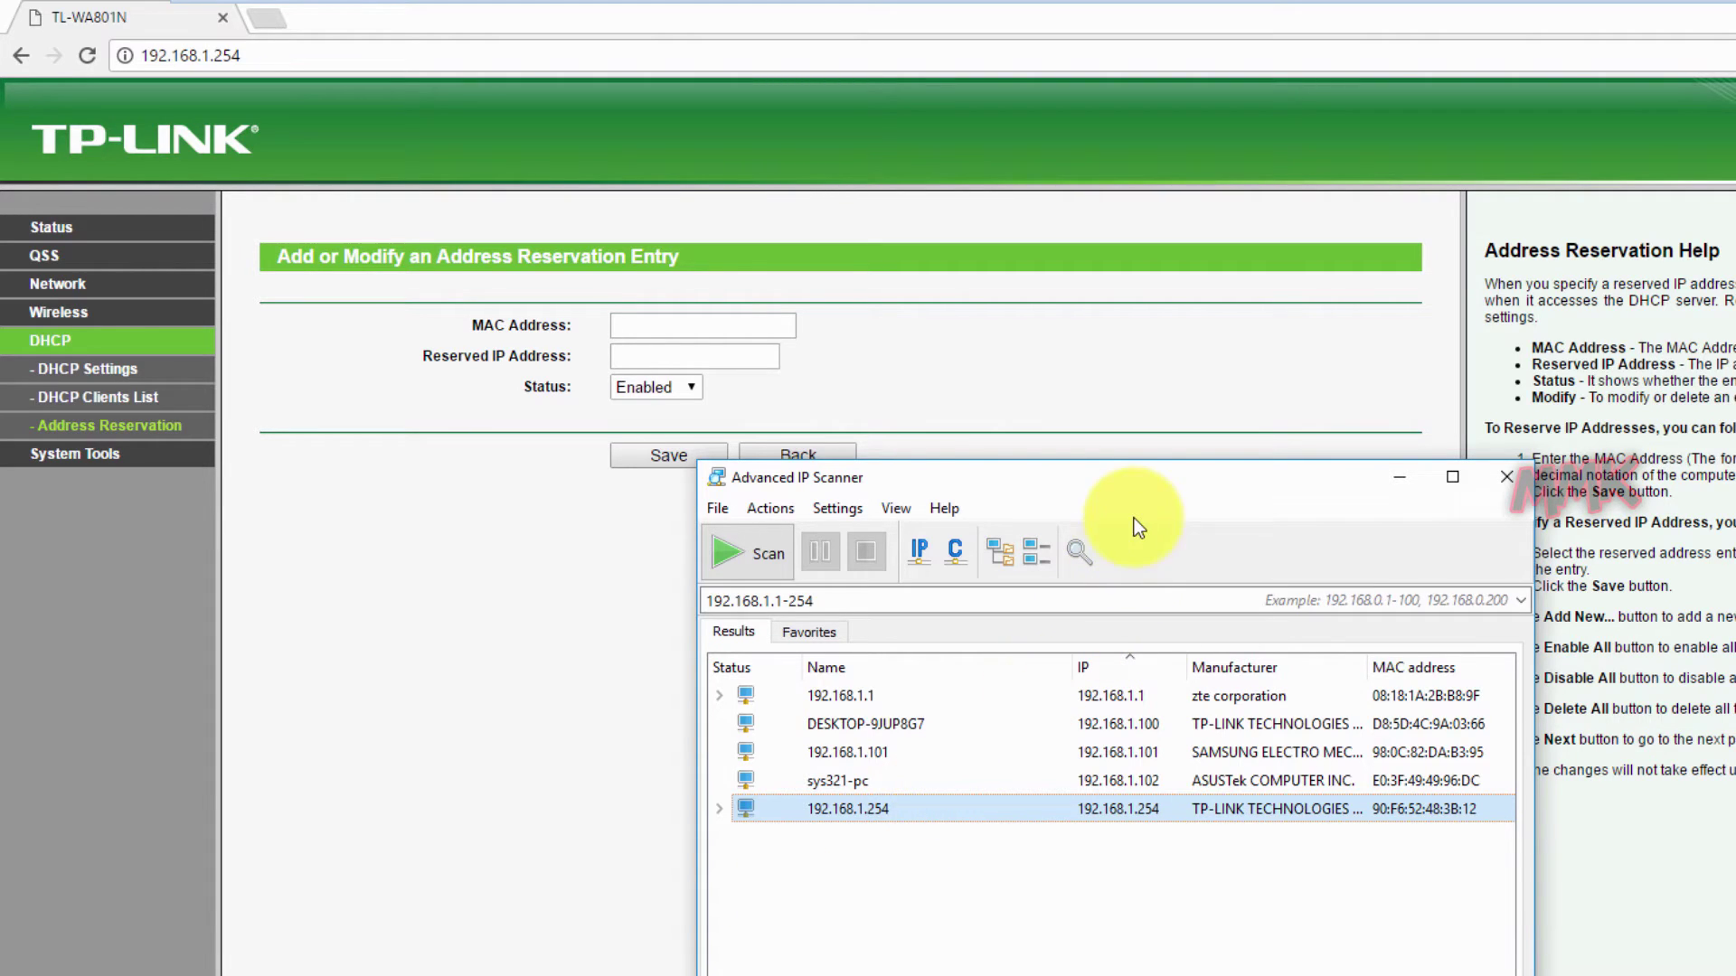
pyautogui.rightClick(1136, 479)
pyautogui.moveTo(1201, 632)
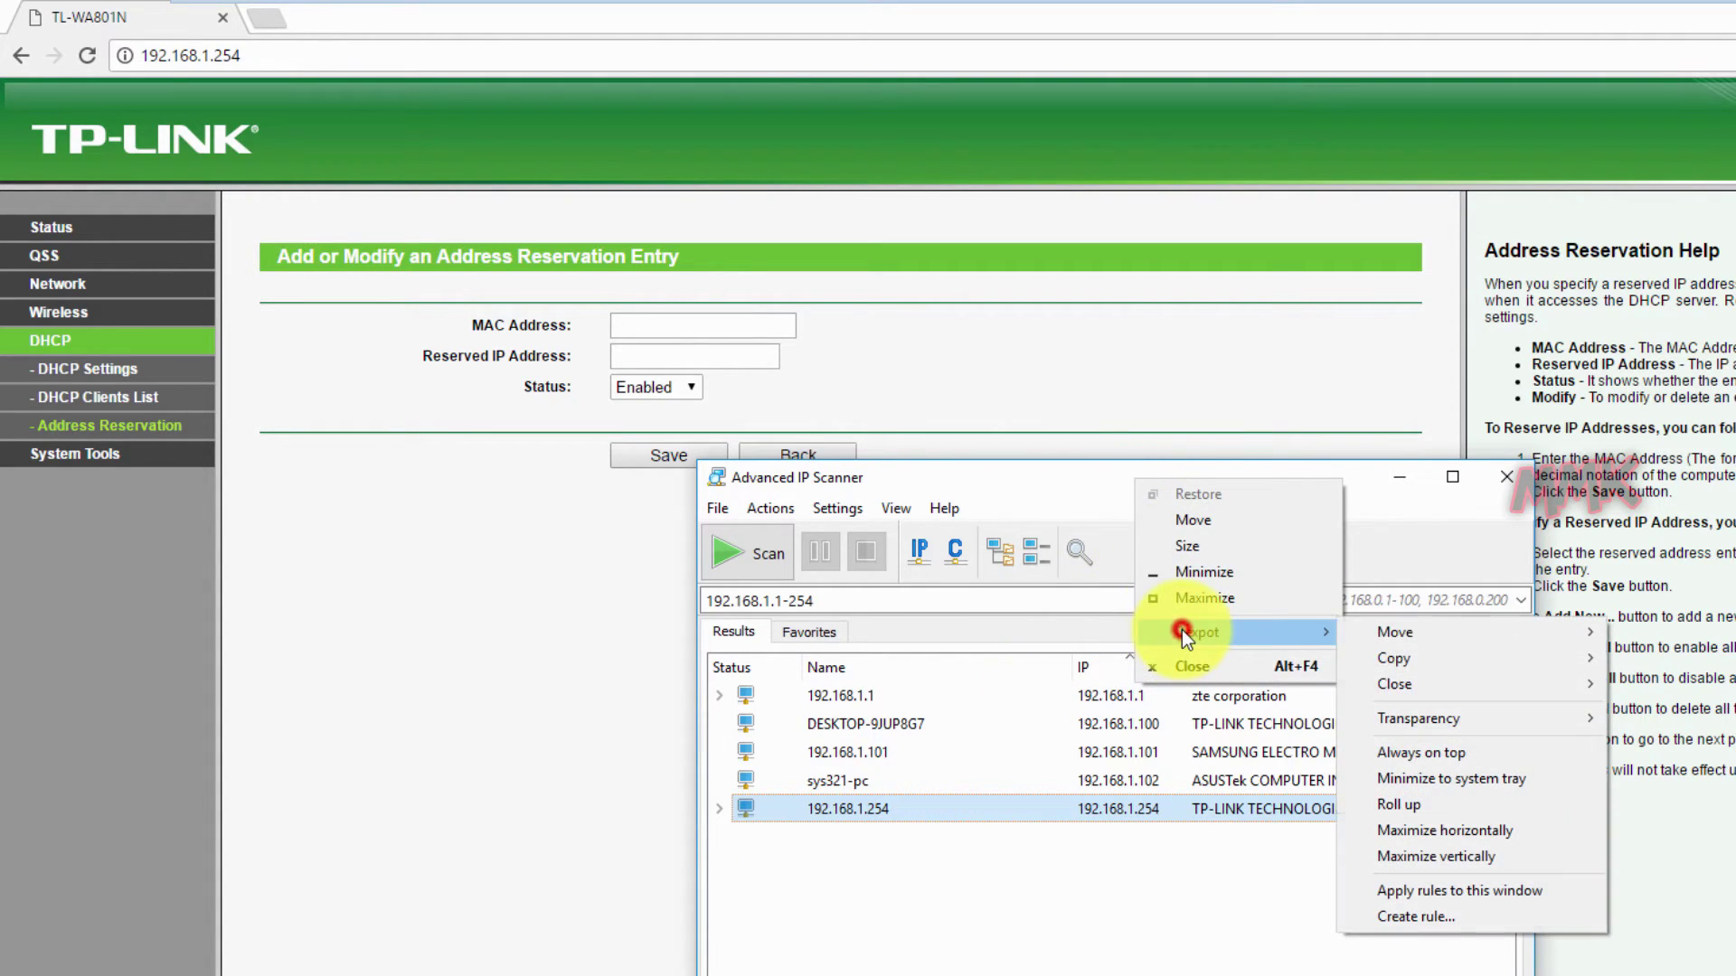
pyautogui.click(1421, 755)
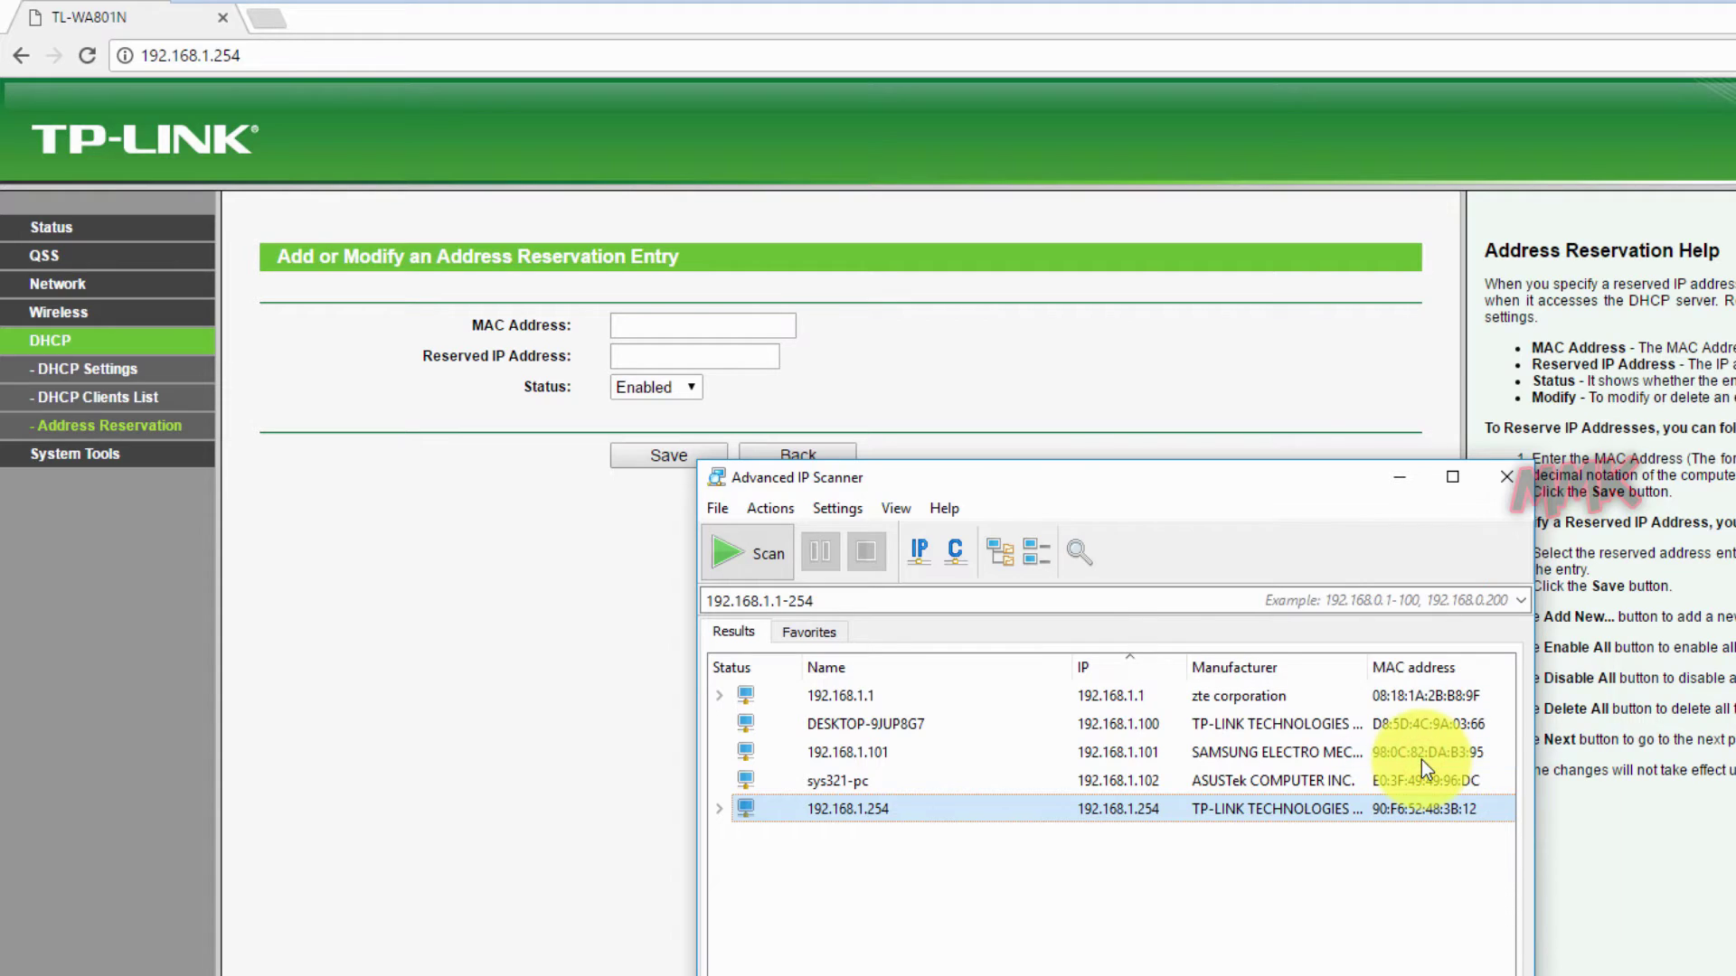
pyautogui.moveTo(1158, 488); pyautogui.dragTo(830, 502)
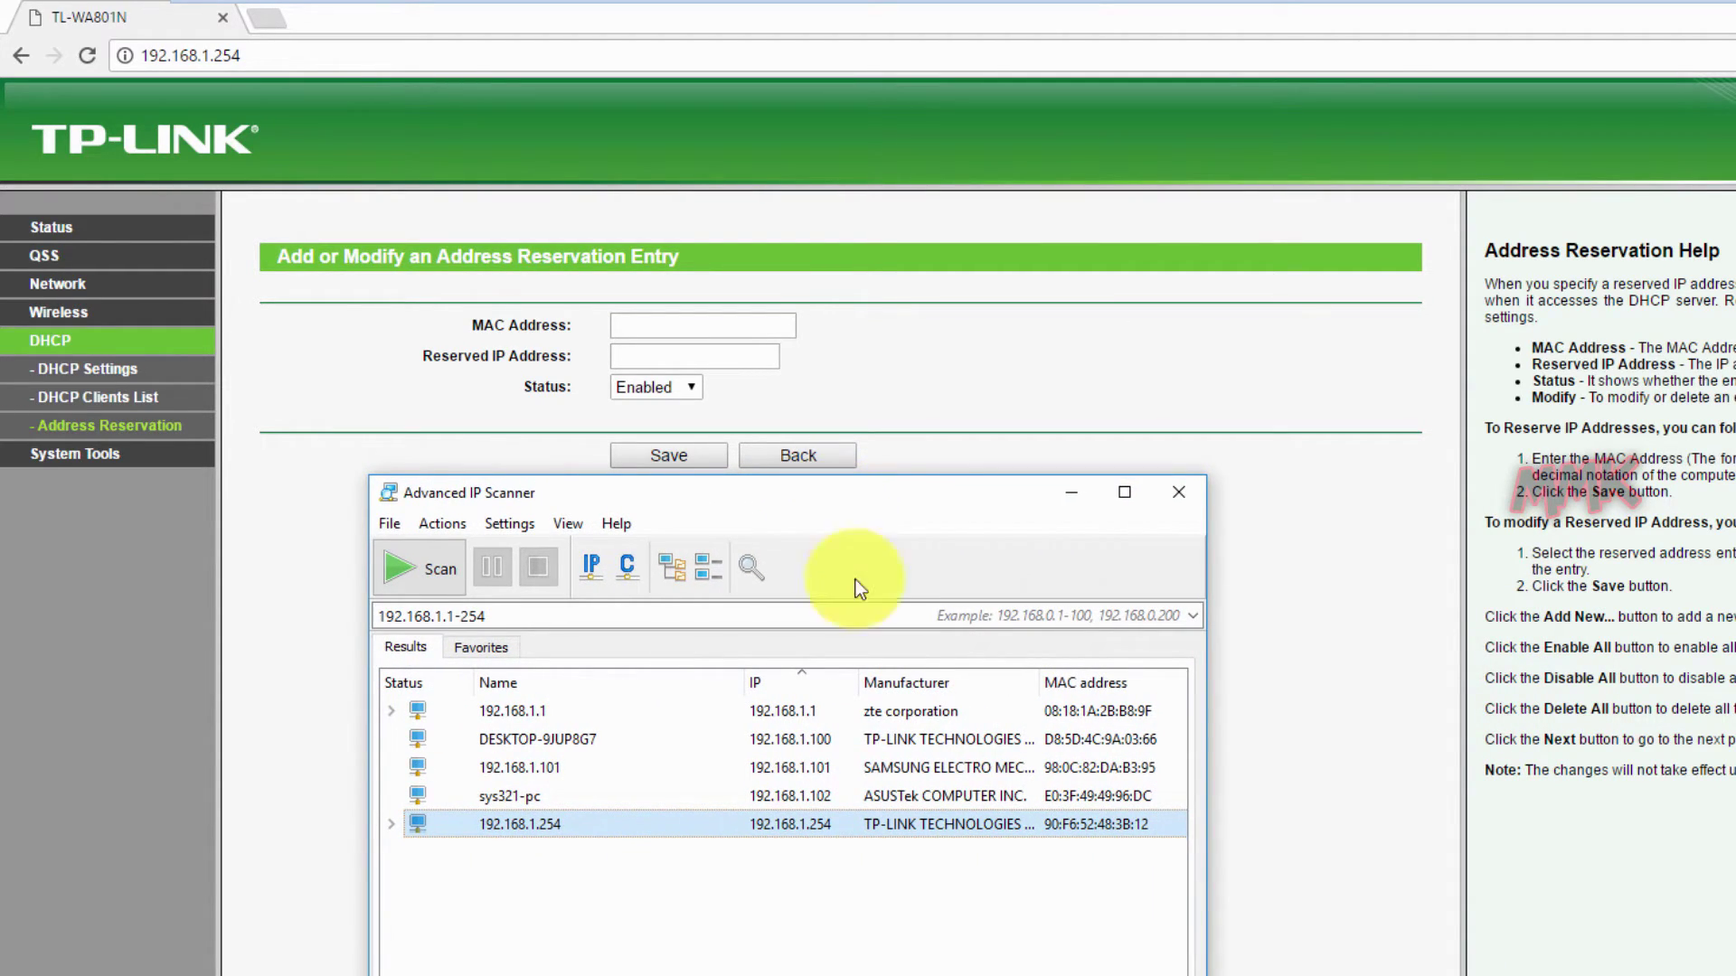
# Paste DESKTOP-9JUP8G7's MAC, enter IP 192.168.1.155, and try saving
pyautogui.click(929, 737)
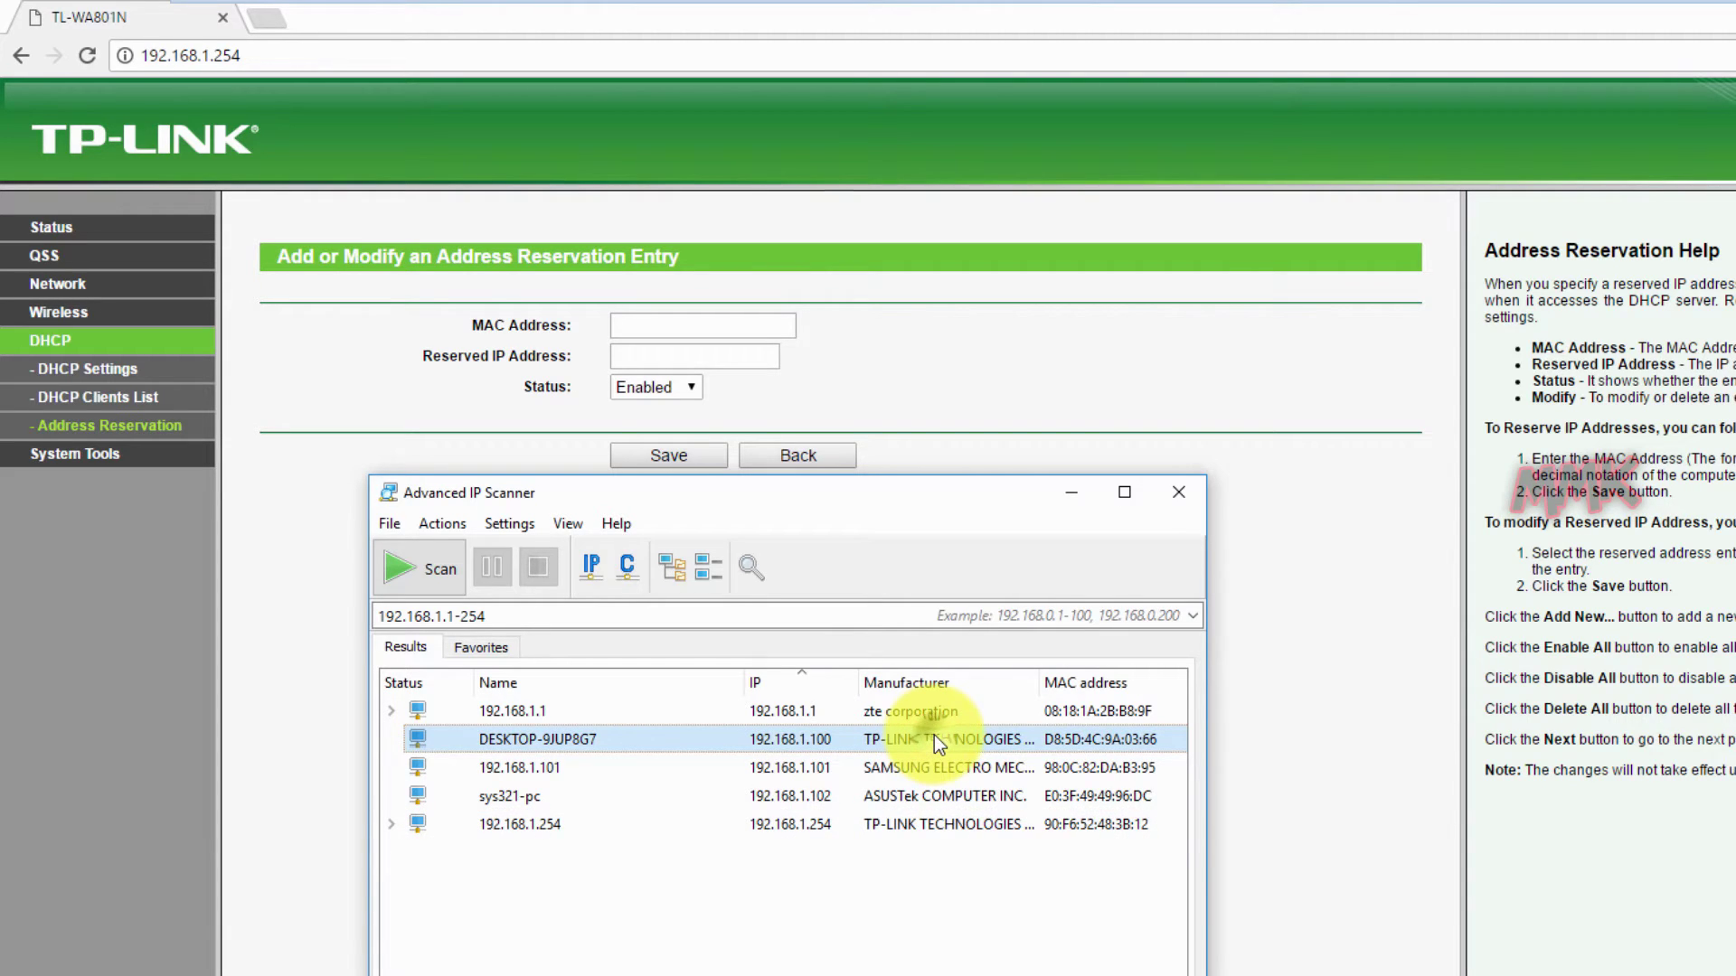
pyautogui.rightClick(935, 735)
pyautogui.moveTo(990, 776)
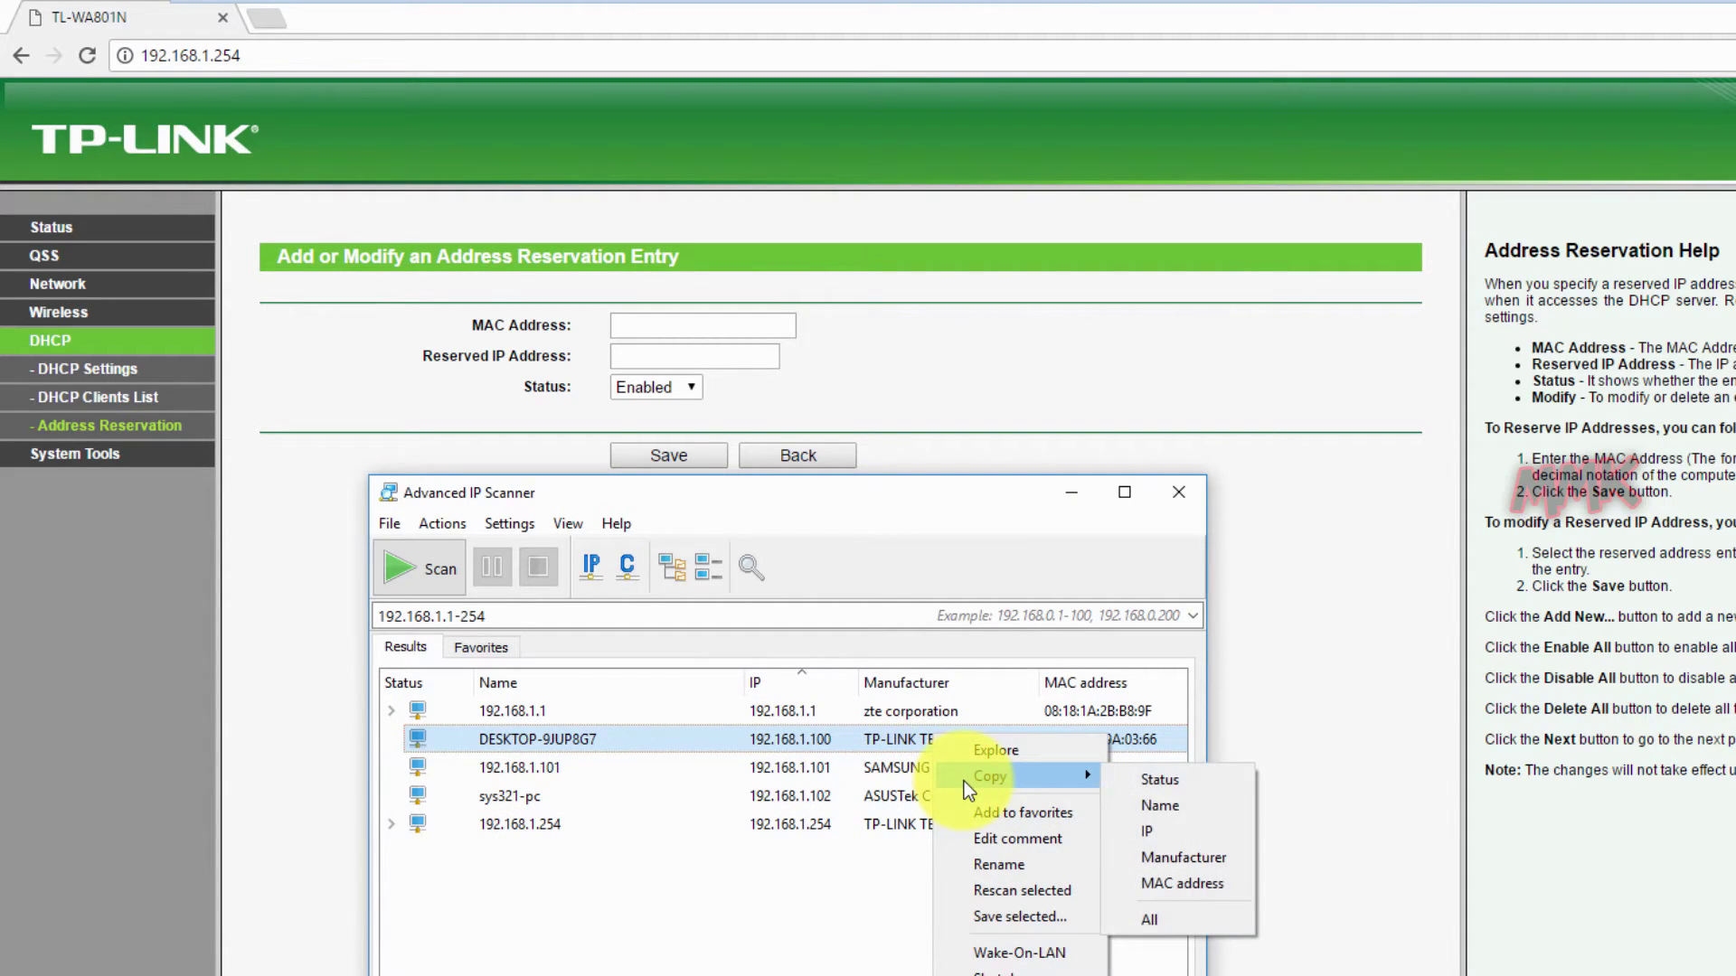
pyautogui.click(1166, 883)
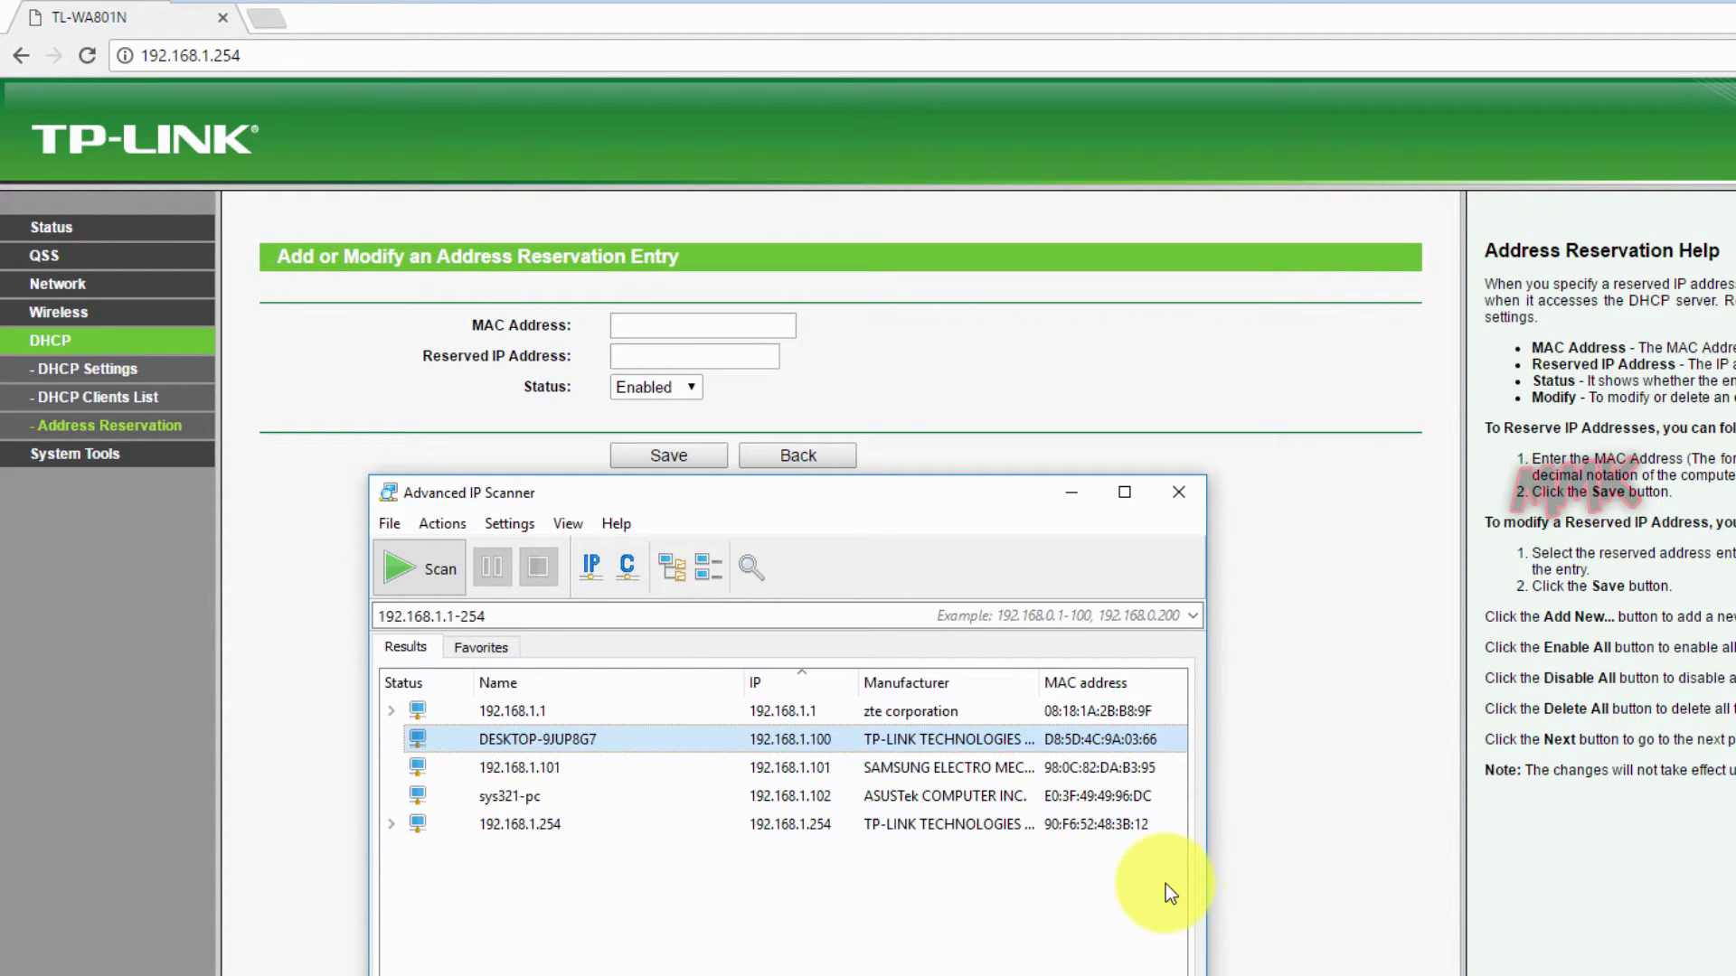
pyautogui.click(703, 327)
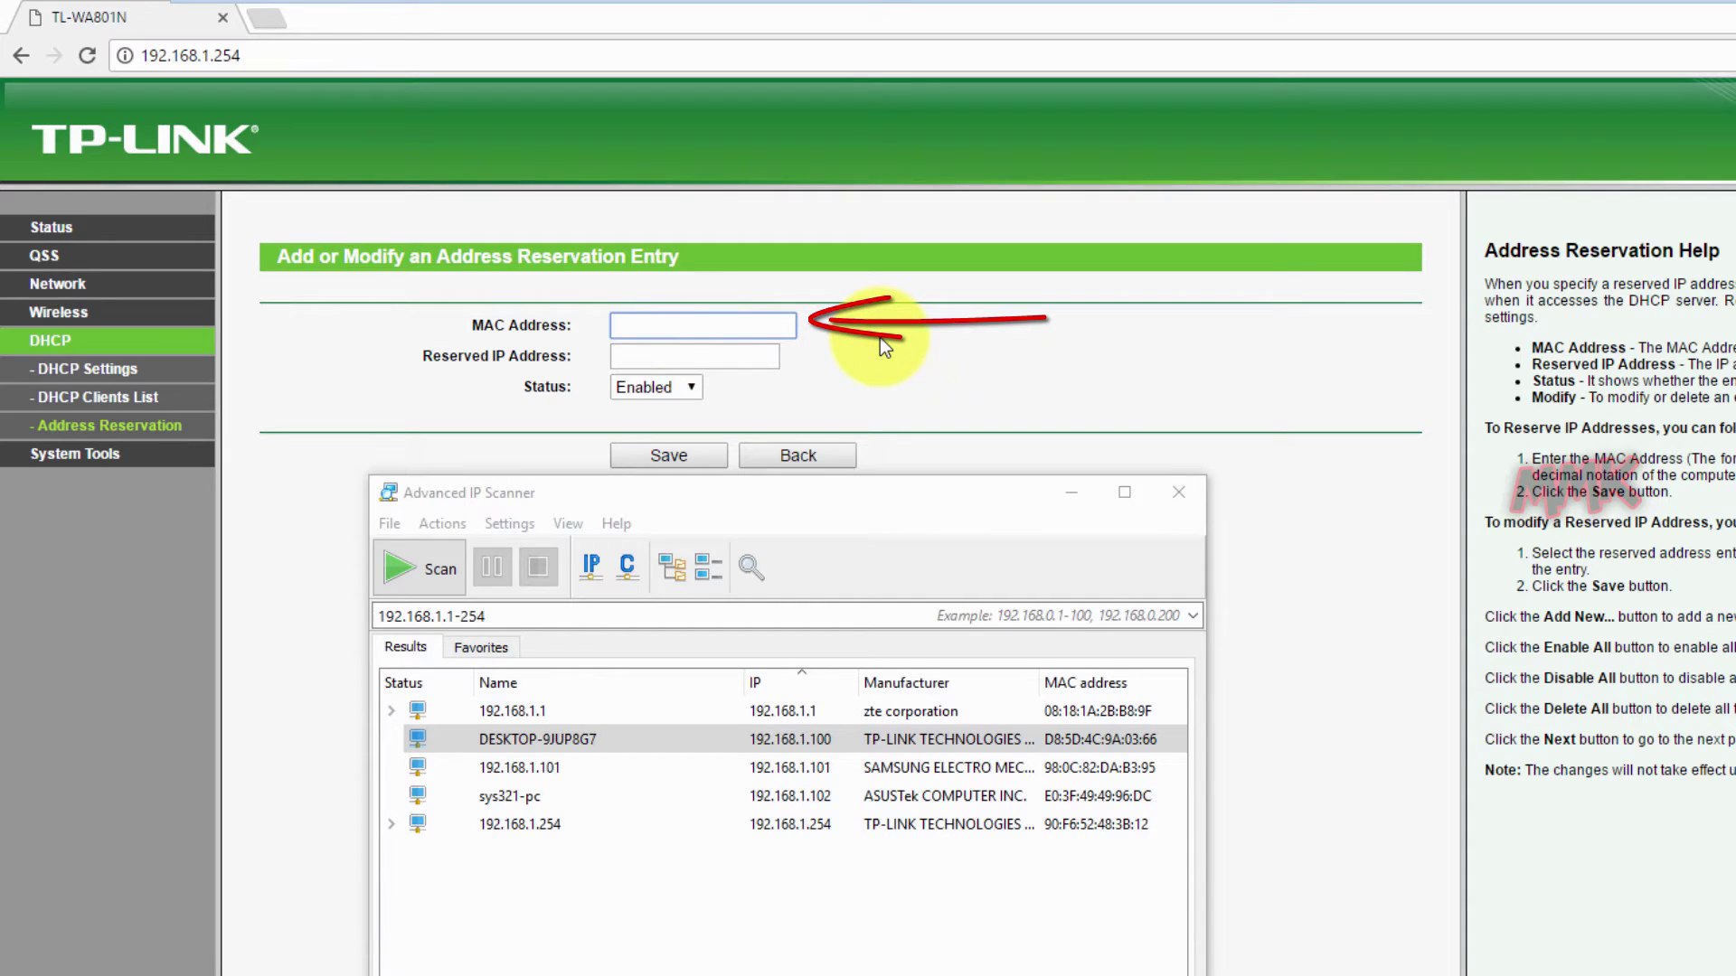
pyautogui.write('D8:5D:4C:9A:03:66')
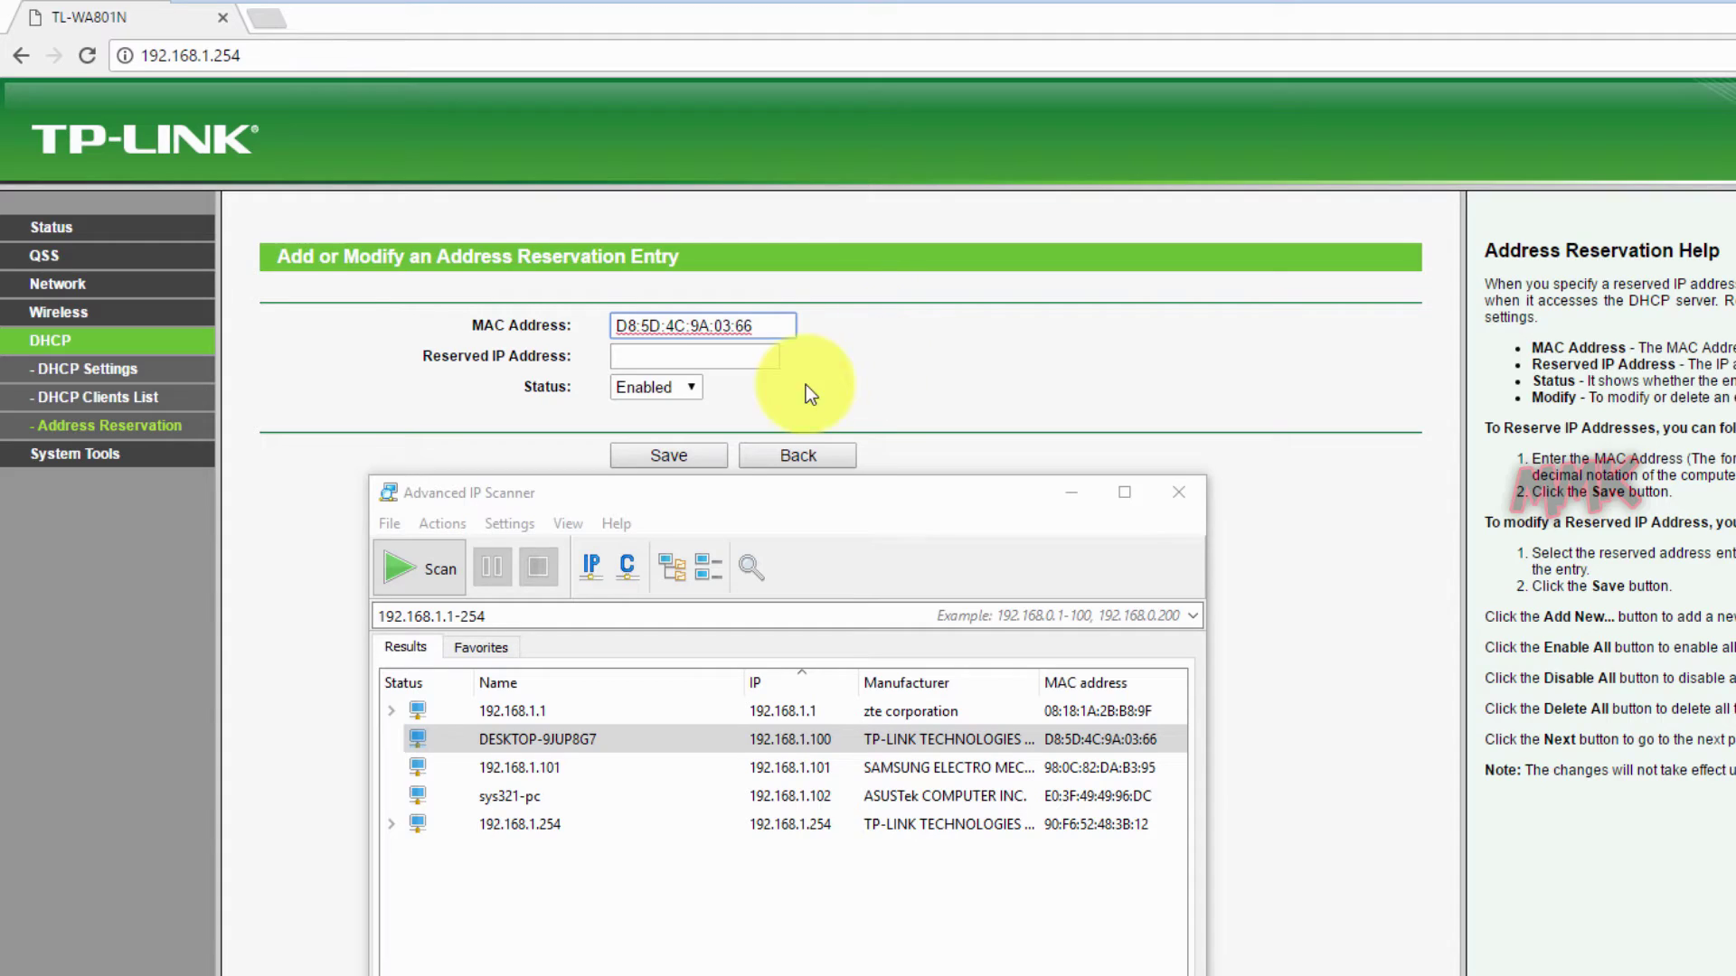
pyautogui.click(737, 357)
pyautogui.write('19')
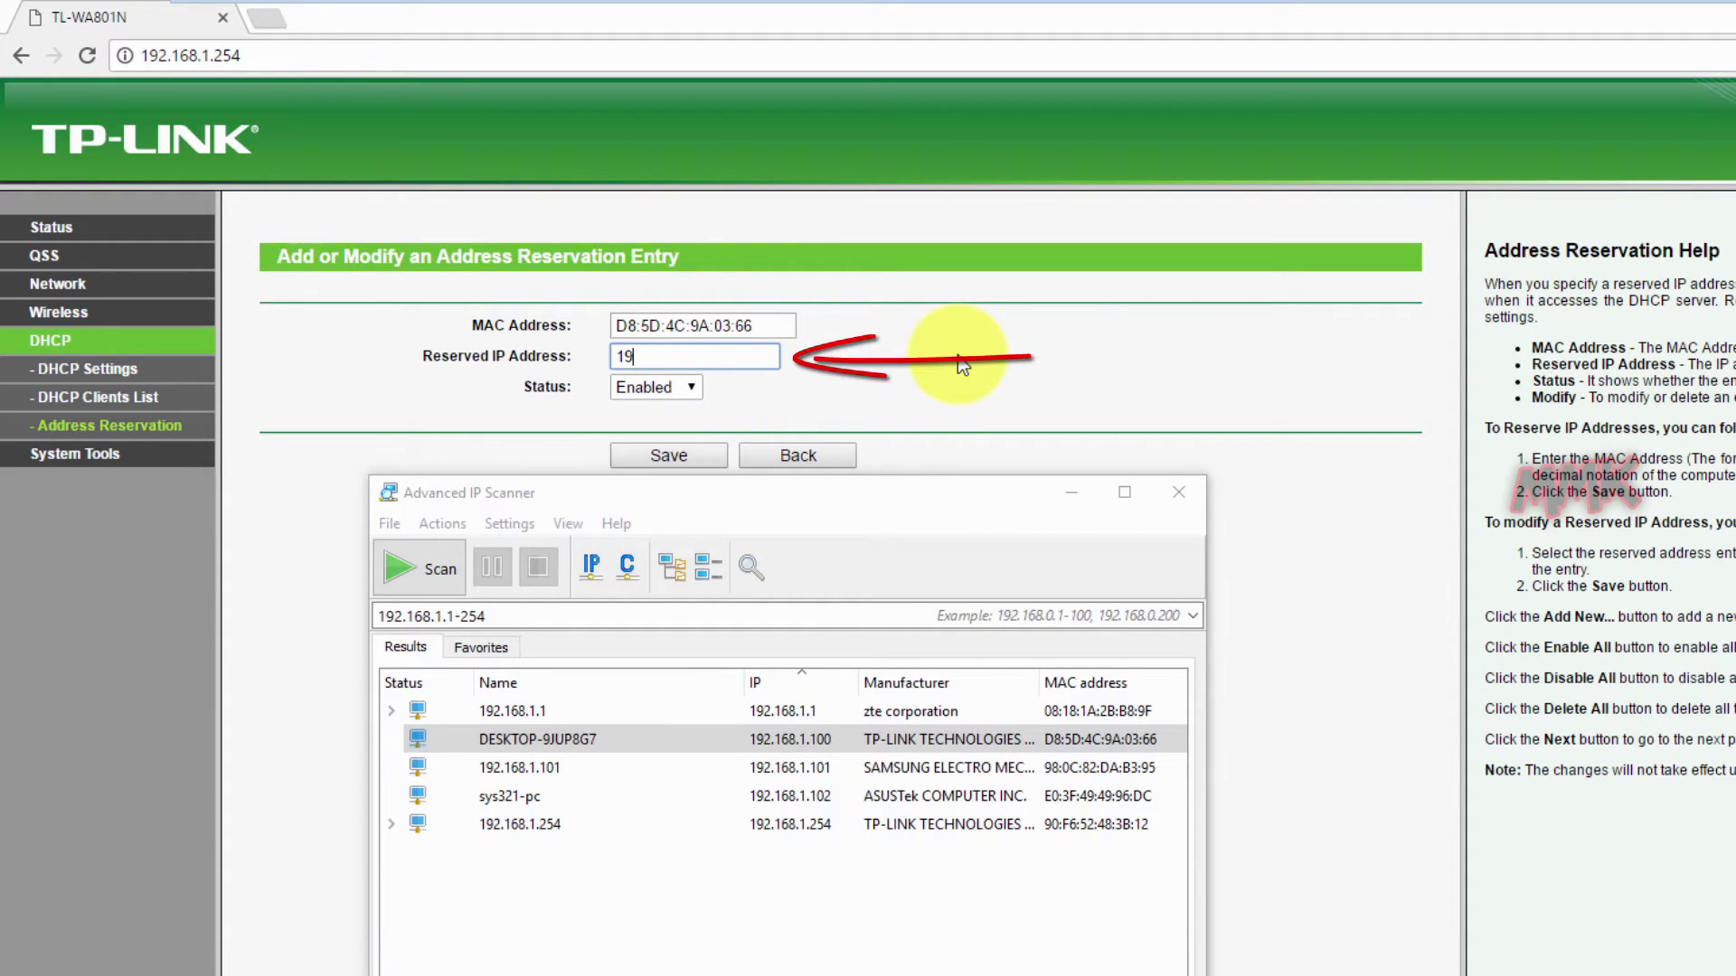
pyautogui.write('2.168.1')
pyautogui.write('.')
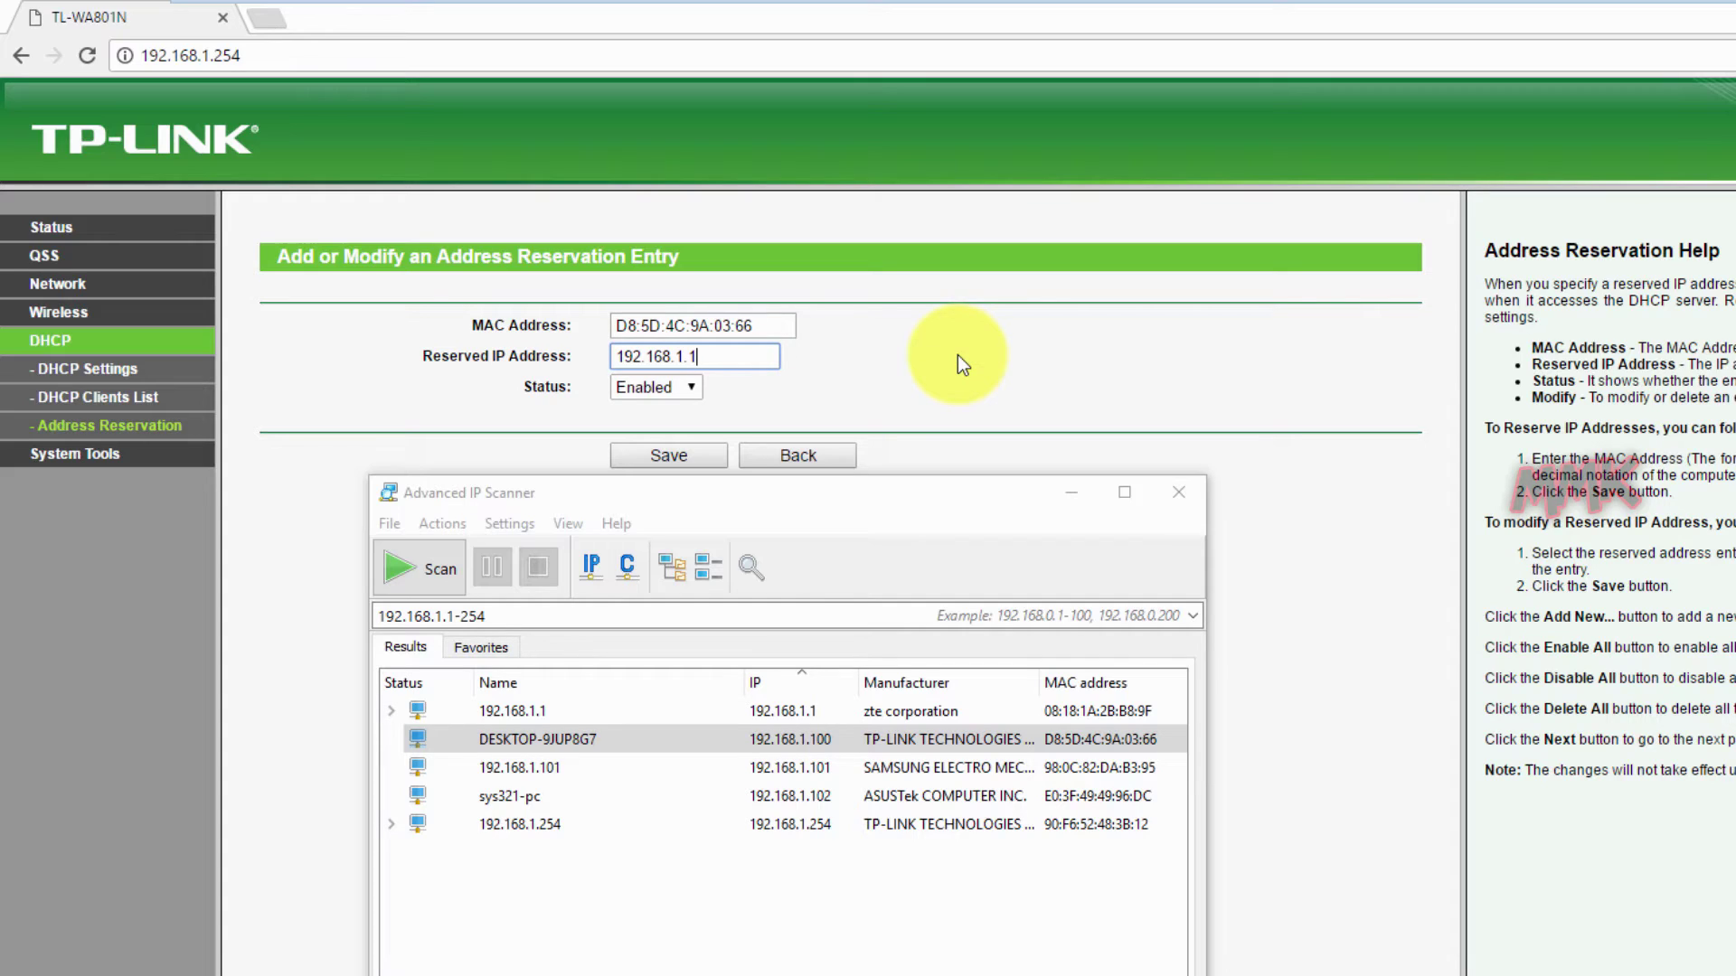
pyautogui.write('155')
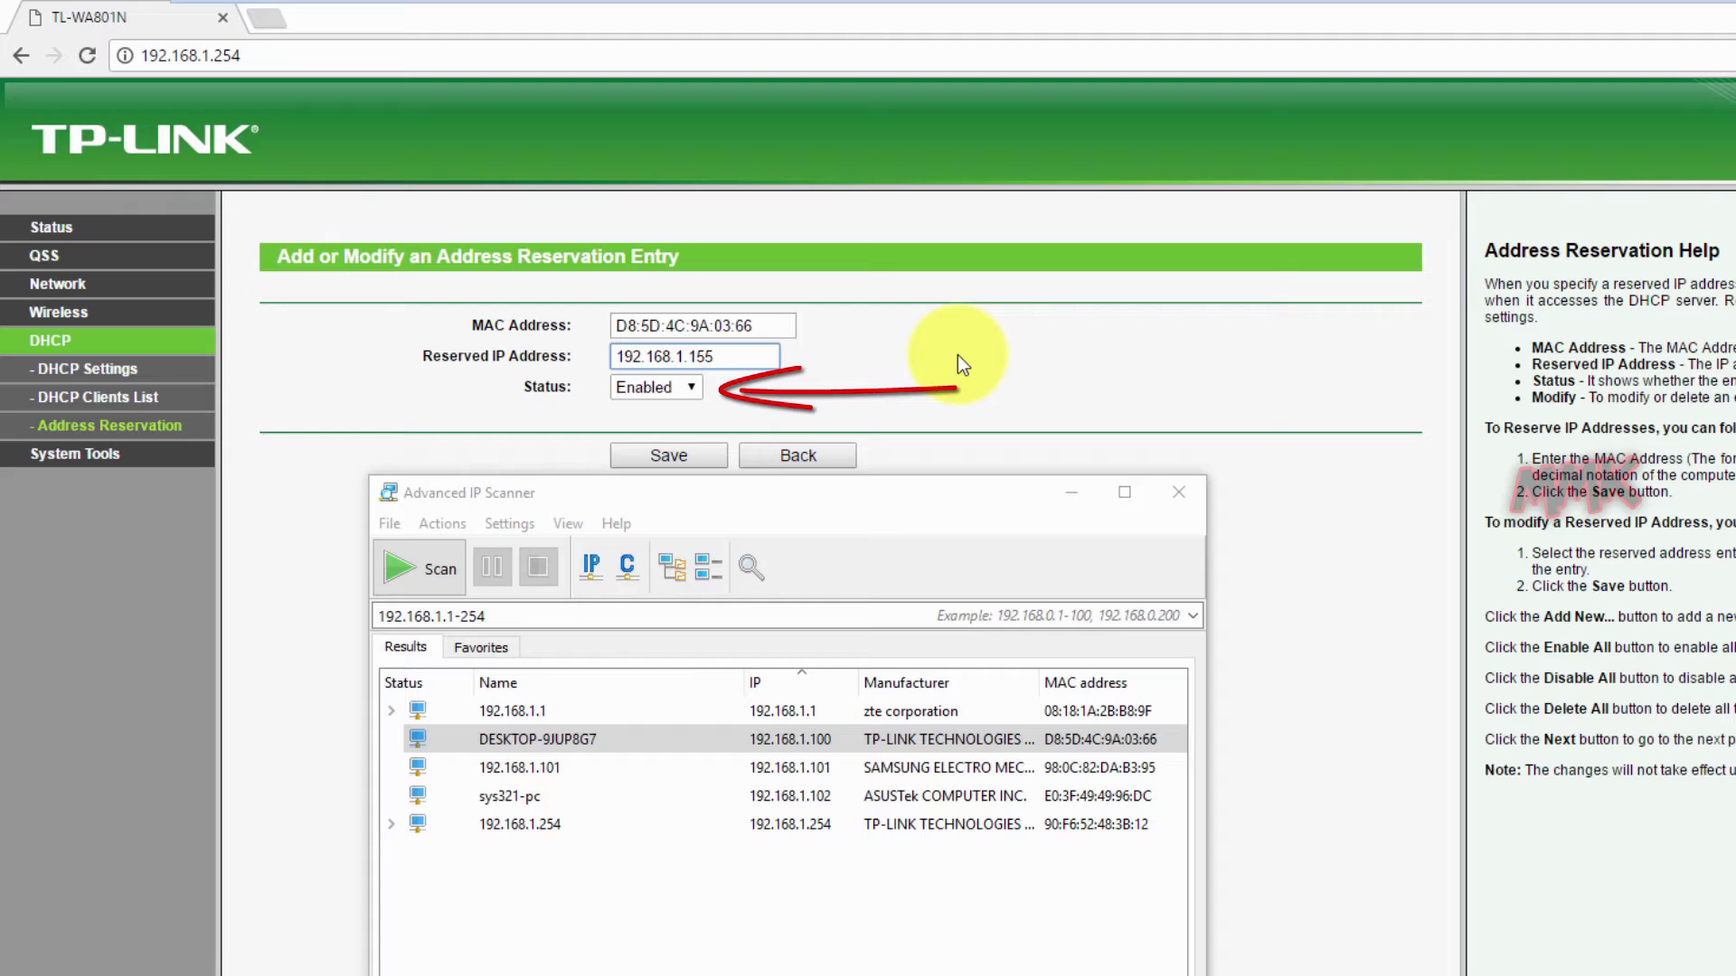
pyautogui.click(684, 456)
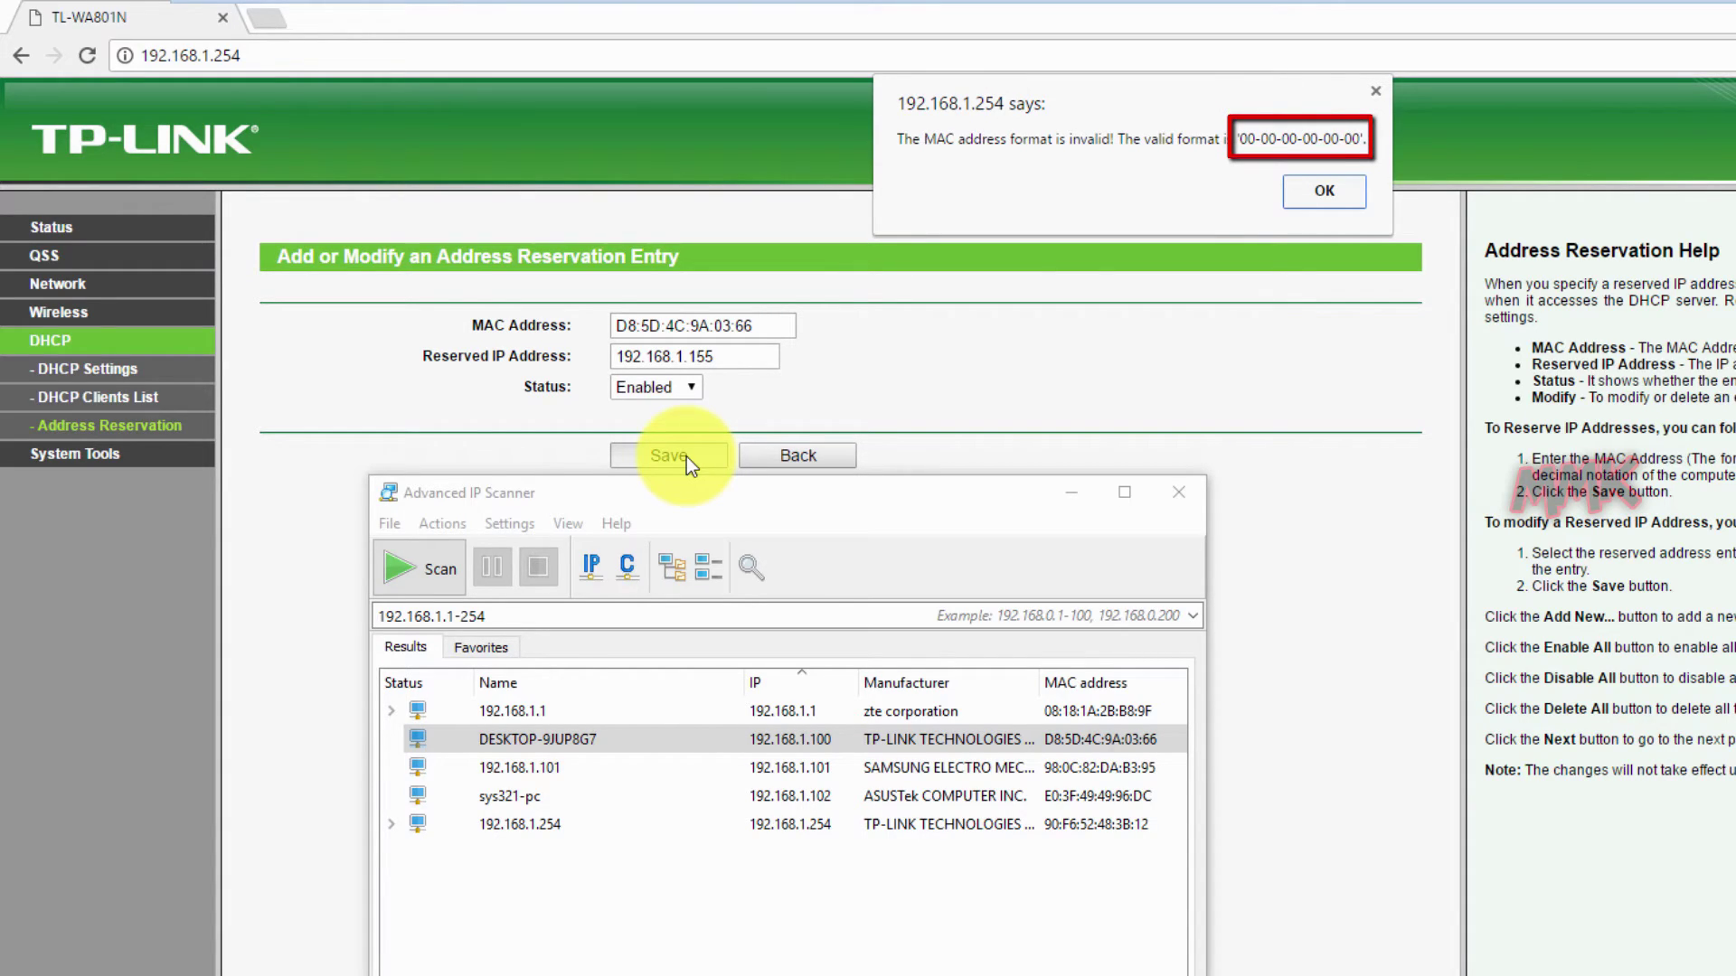
# After the invalid-format warning, change the MAC to D8-5D-4C-9A-03-66 with dashes and save
pyautogui.click(1316, 192)
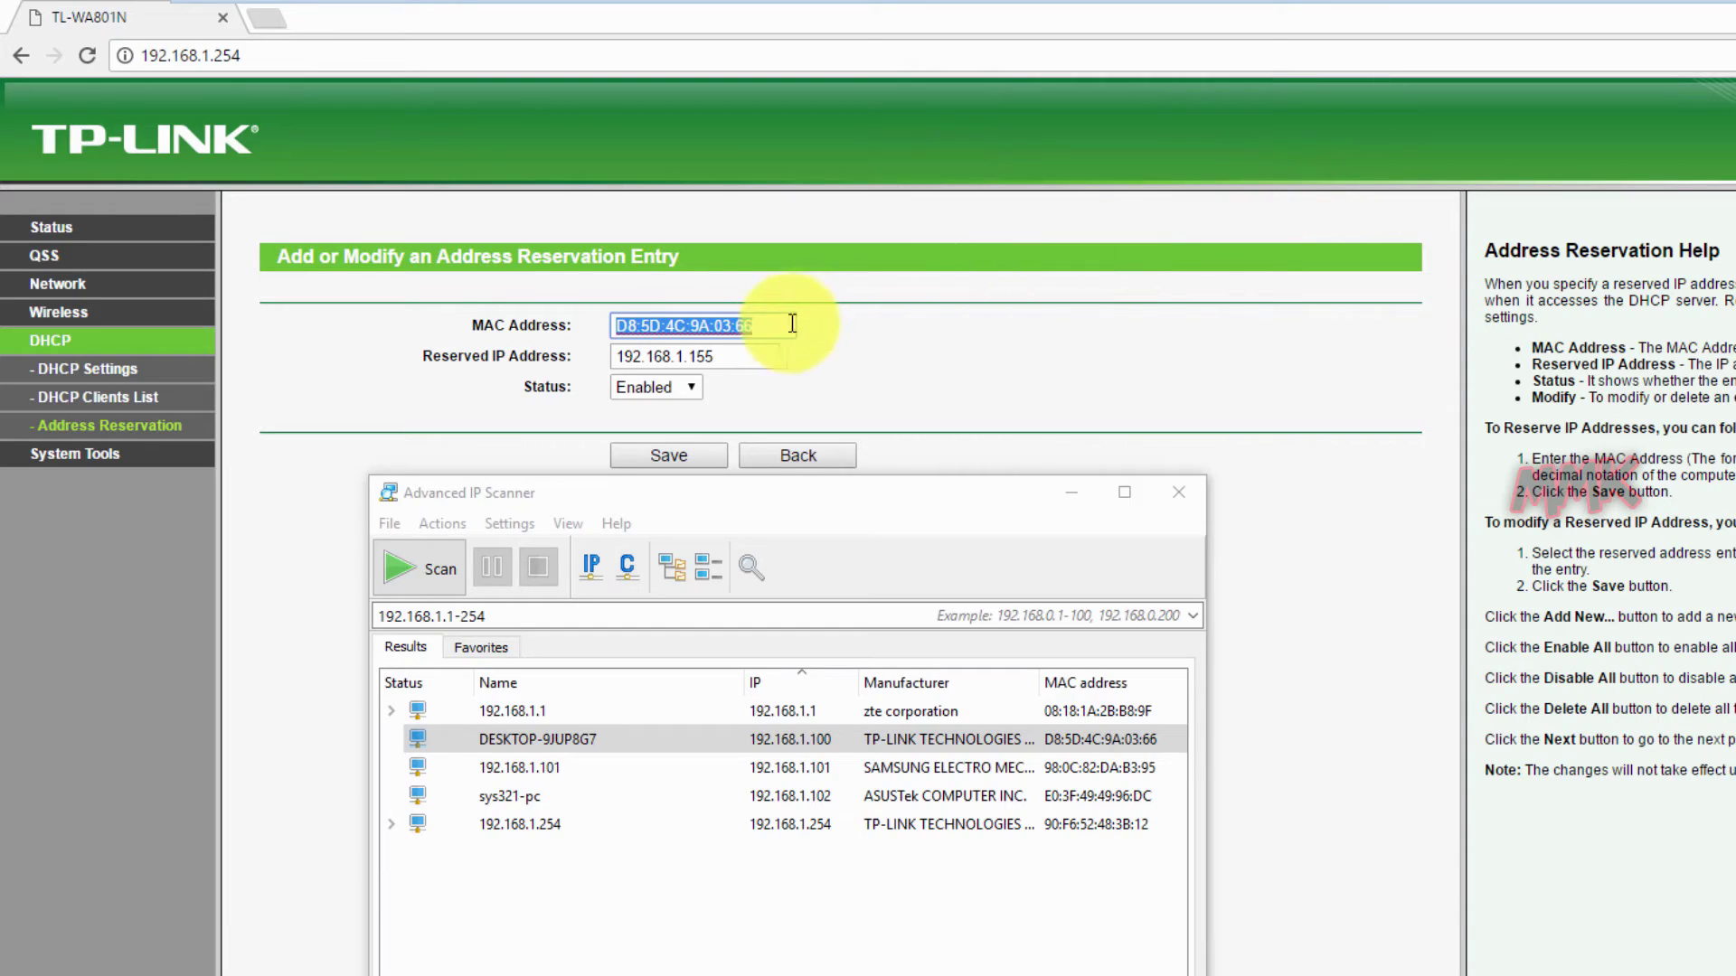
pyautogui.click(739, 325)
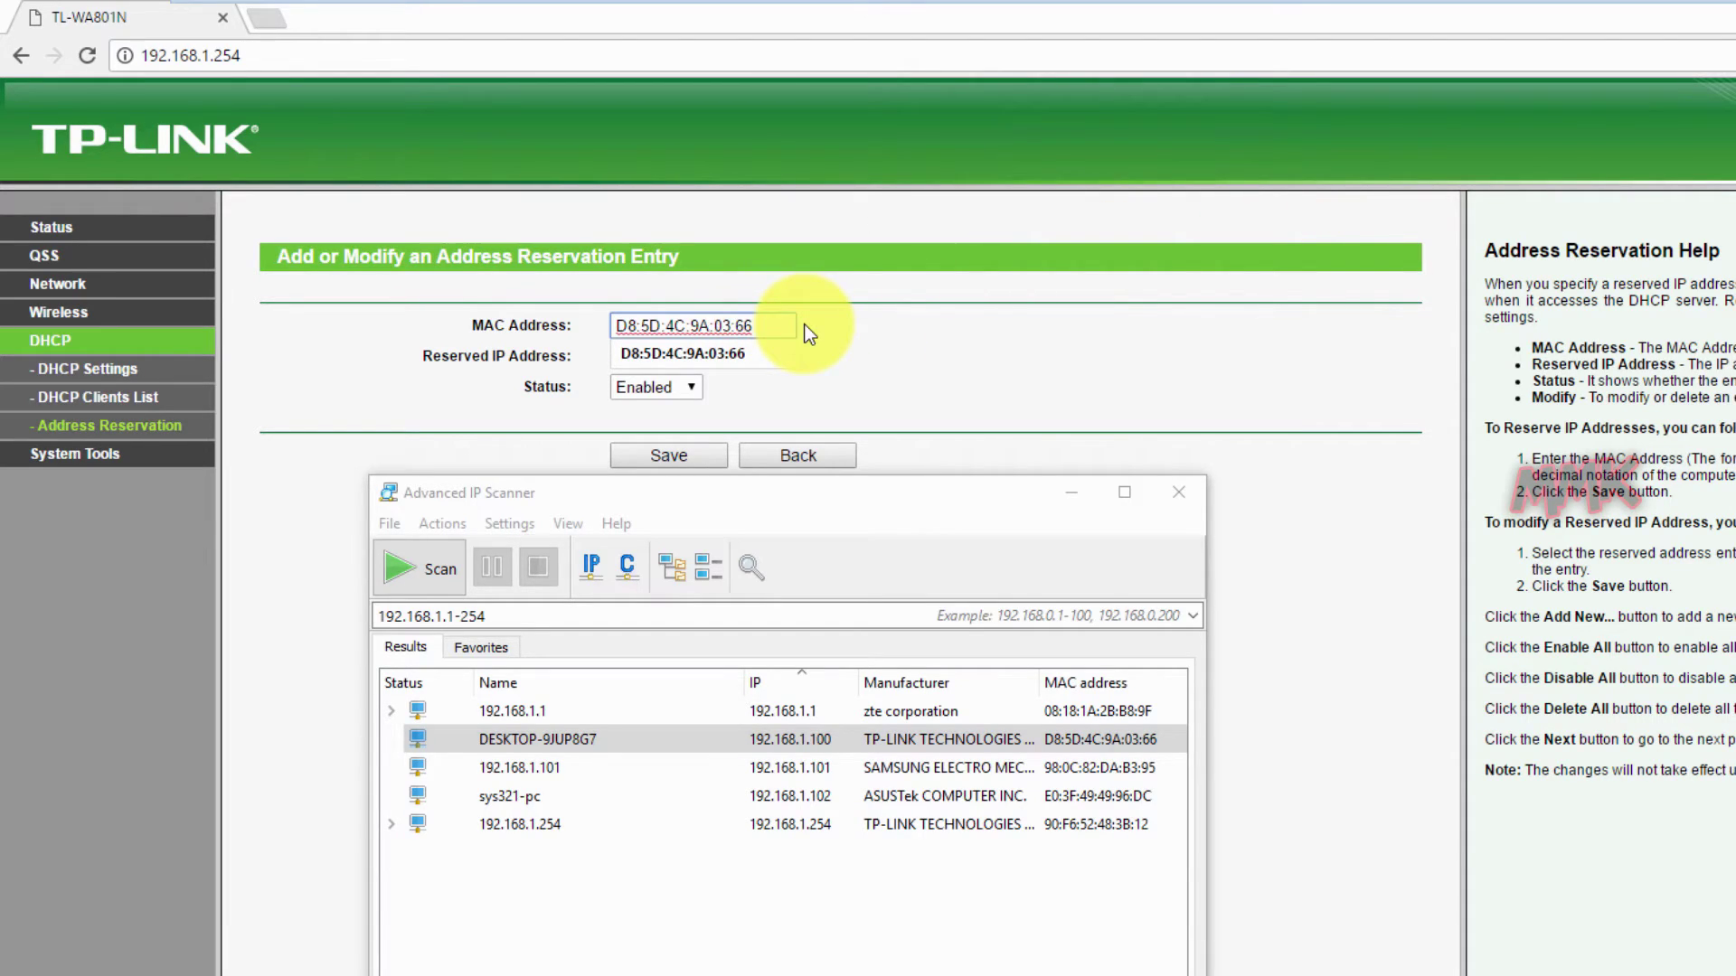
pyautogui.press('BackSpace')
pyautogui.write('-')
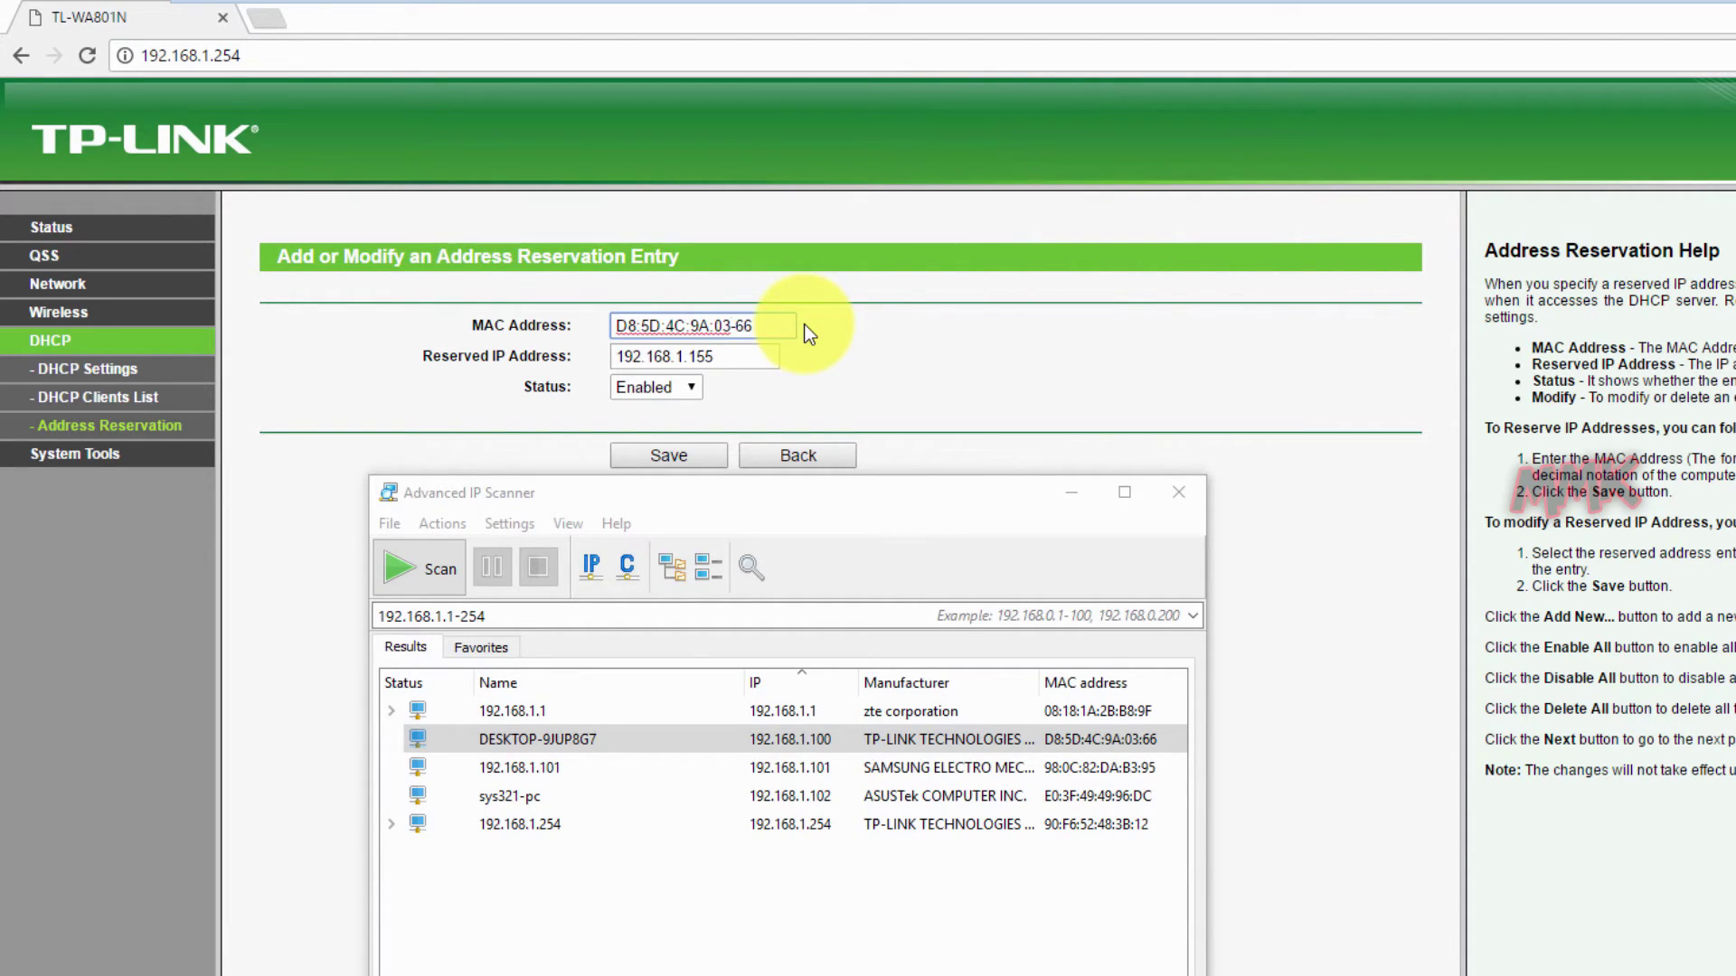
pyautogui.press('Left')
pyautogui.press('Left')
pyautogui.press('Left')
pyautogui.press('BackSpace')
pyautogui.write('-')
pyautogui.press('Left')
pyautogui.press('Left')
pyautogui.press('Left')
pyautogui.press('BackSpace')
pyautogui.write('-')
pyautogui.press('BackSpace')
pyautogui.write('-')
pyautogui.press('BackSpace')
pyautogui.write('-')
pyautogui.click(682, 454)
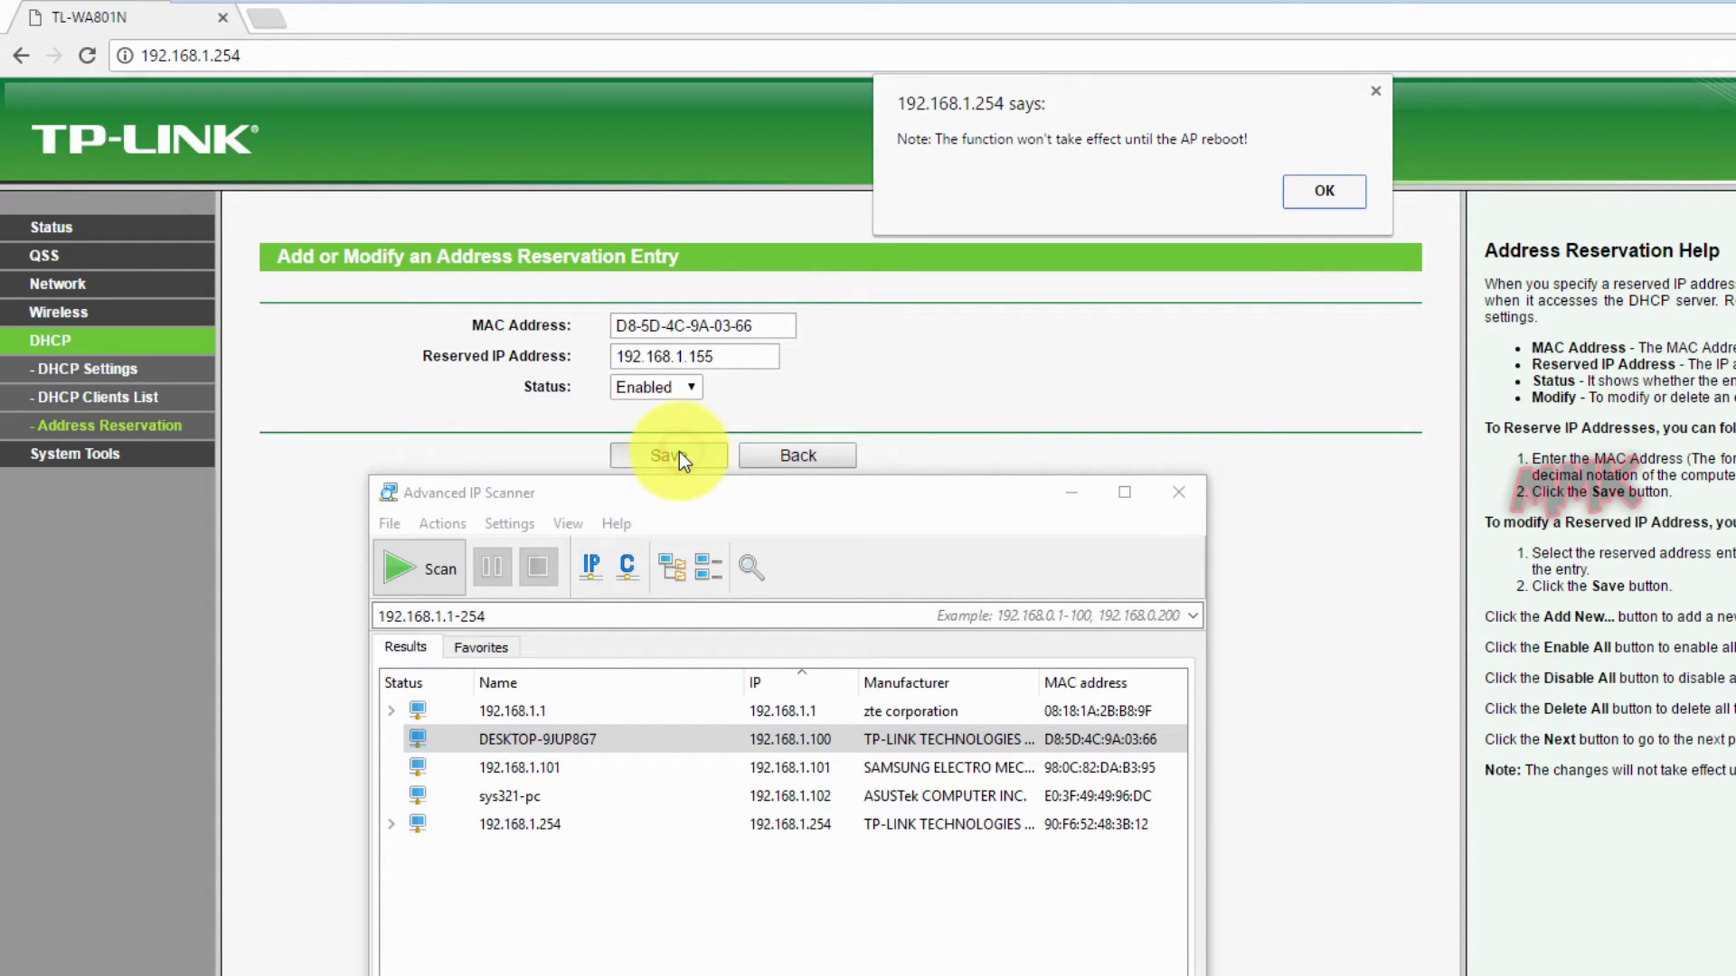
# Start a new reservation and paste the MAC copied from the 192.168.1.101 phone
pyautogui.click(1314, 189)
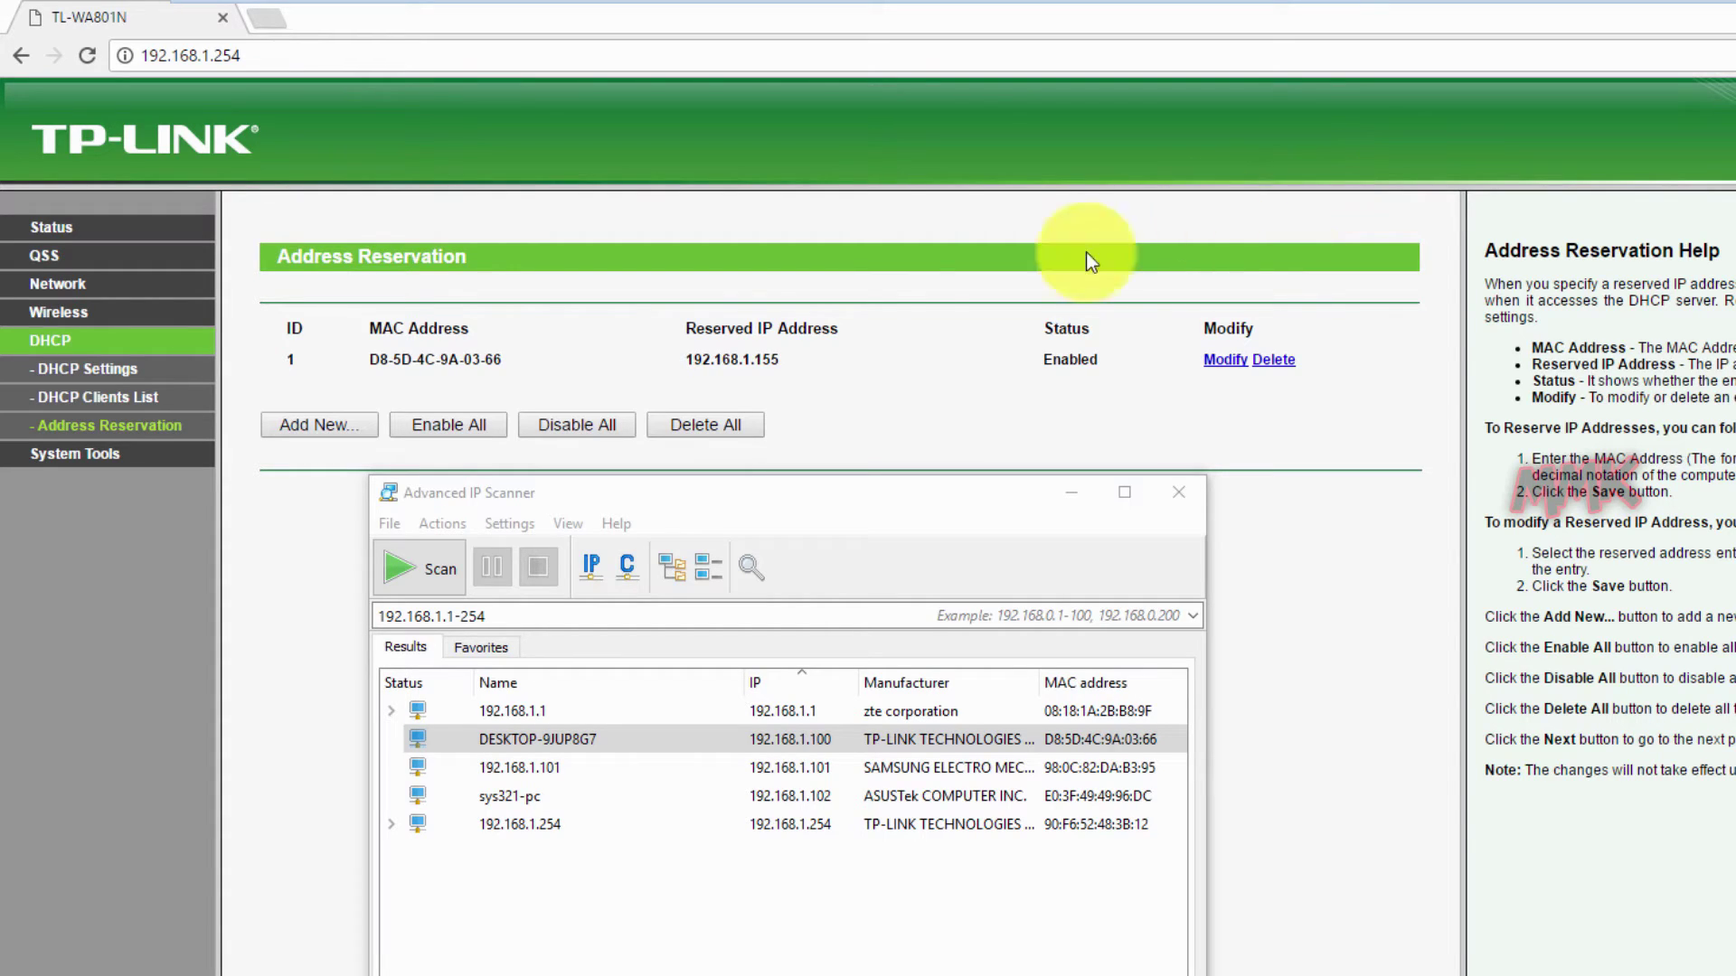
pyautogui.click(310, 426)
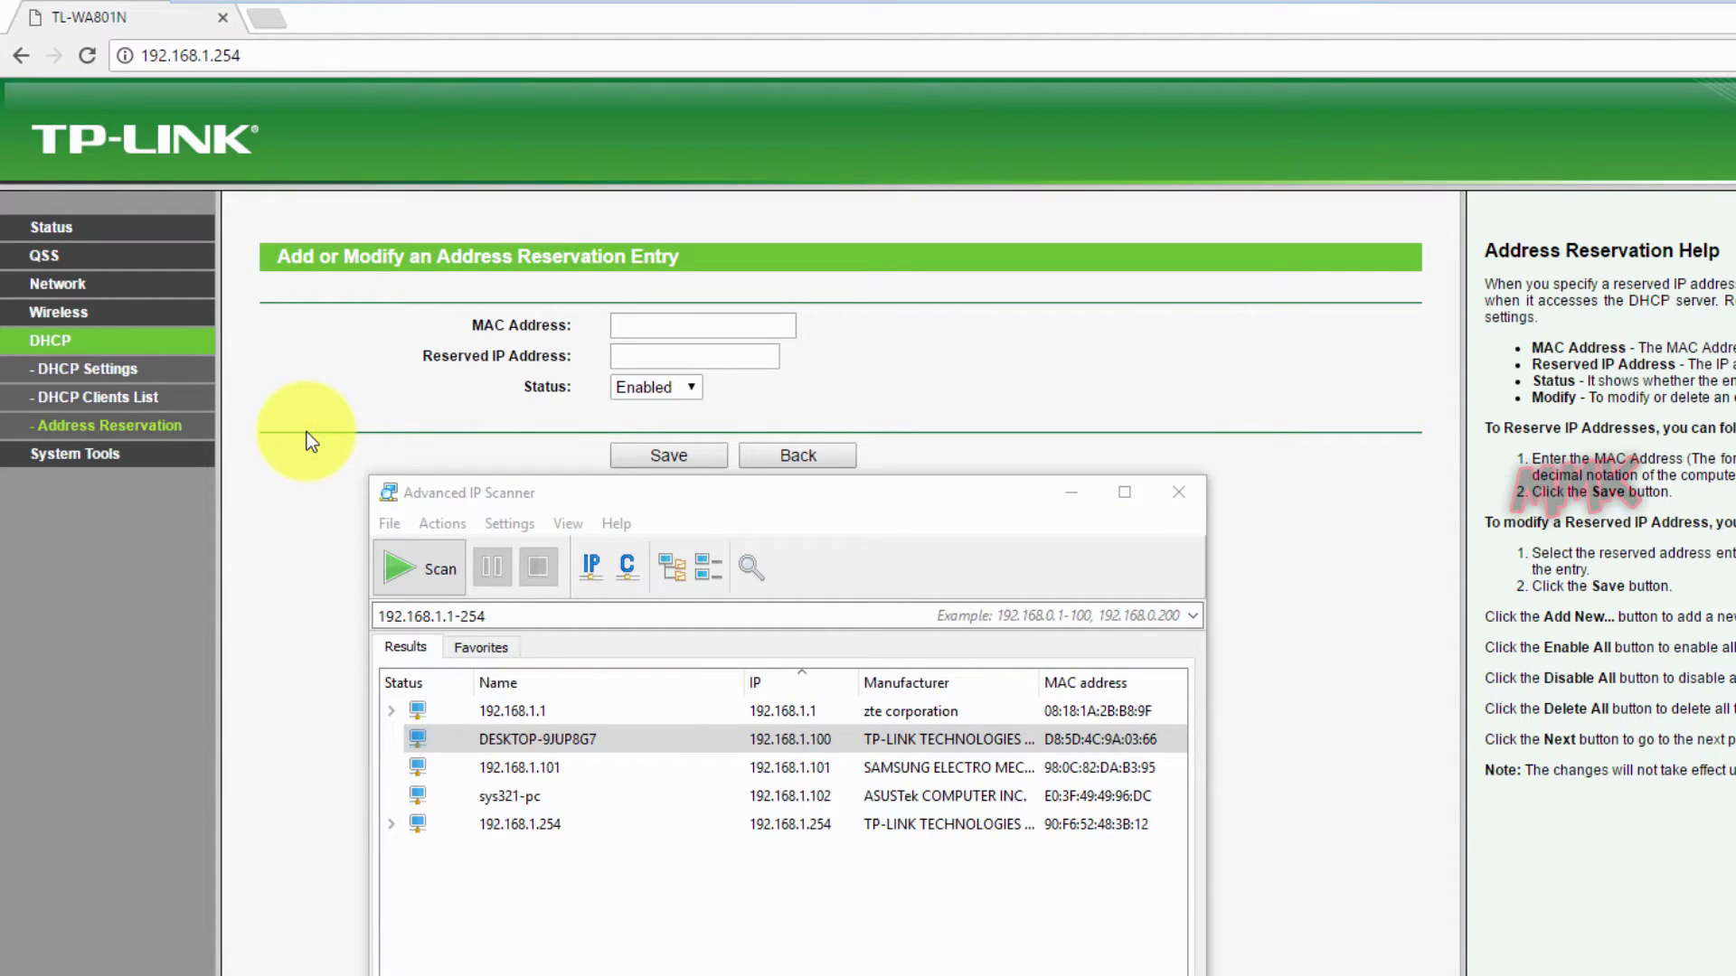
pyautogui.rightClick(1078, 767)
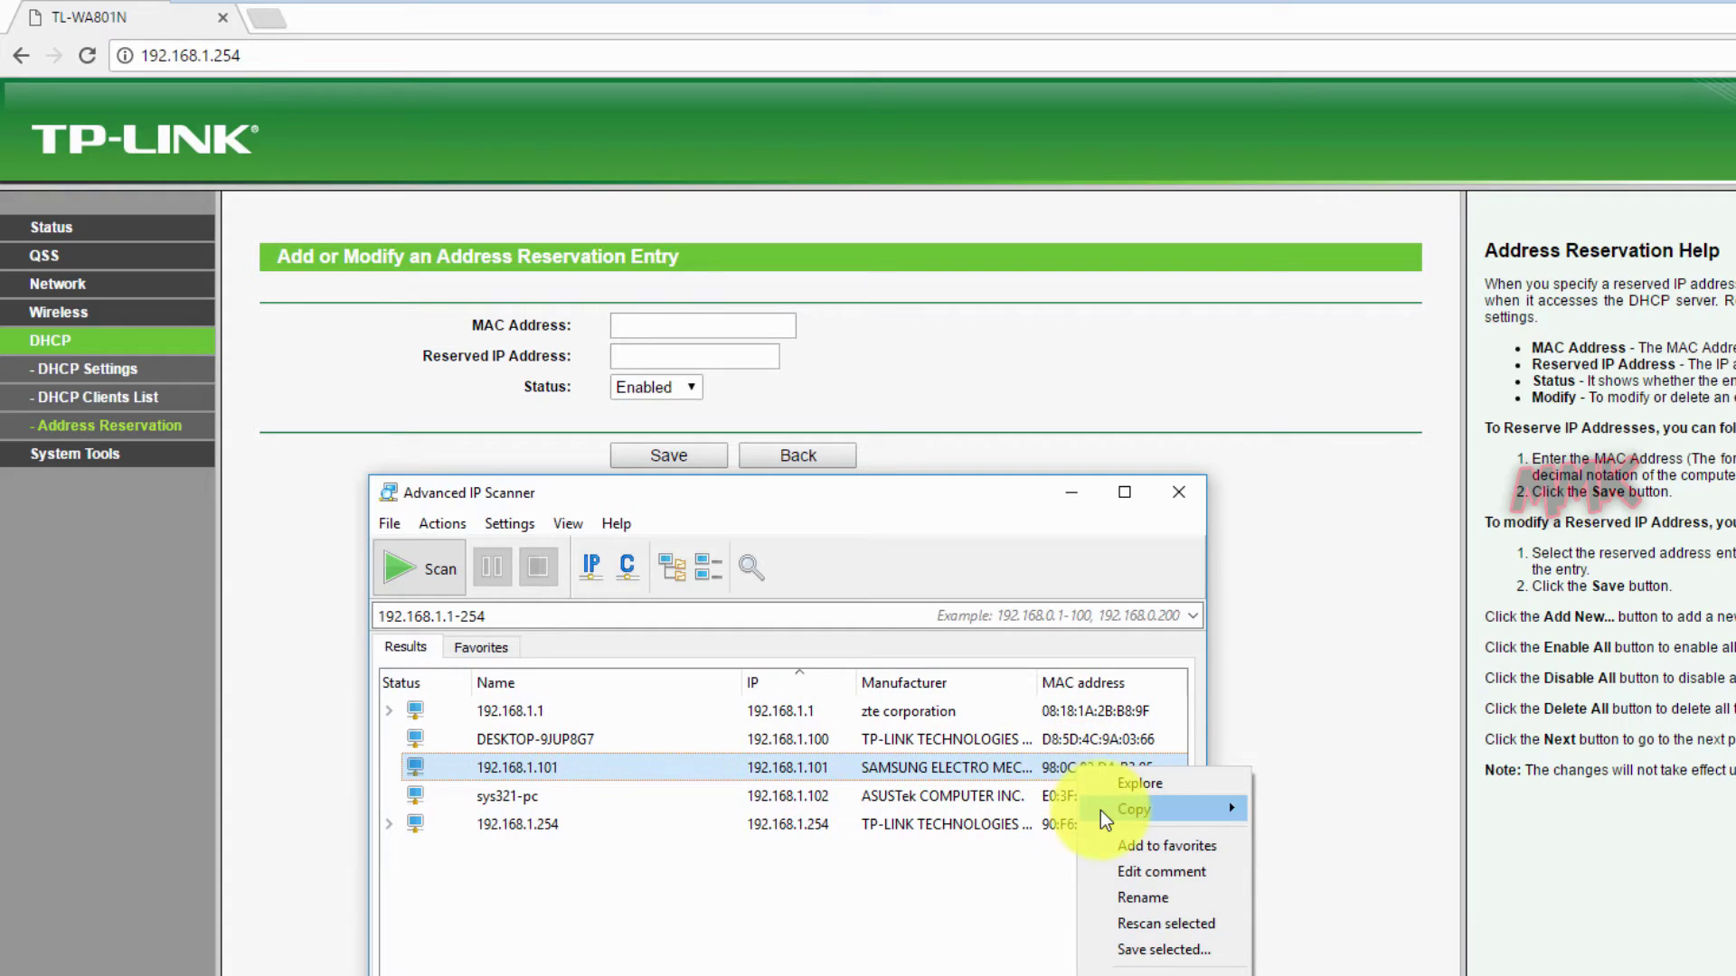
pyautogui.moveTo(1134, 808)
pyautogui.click(1323, 921)
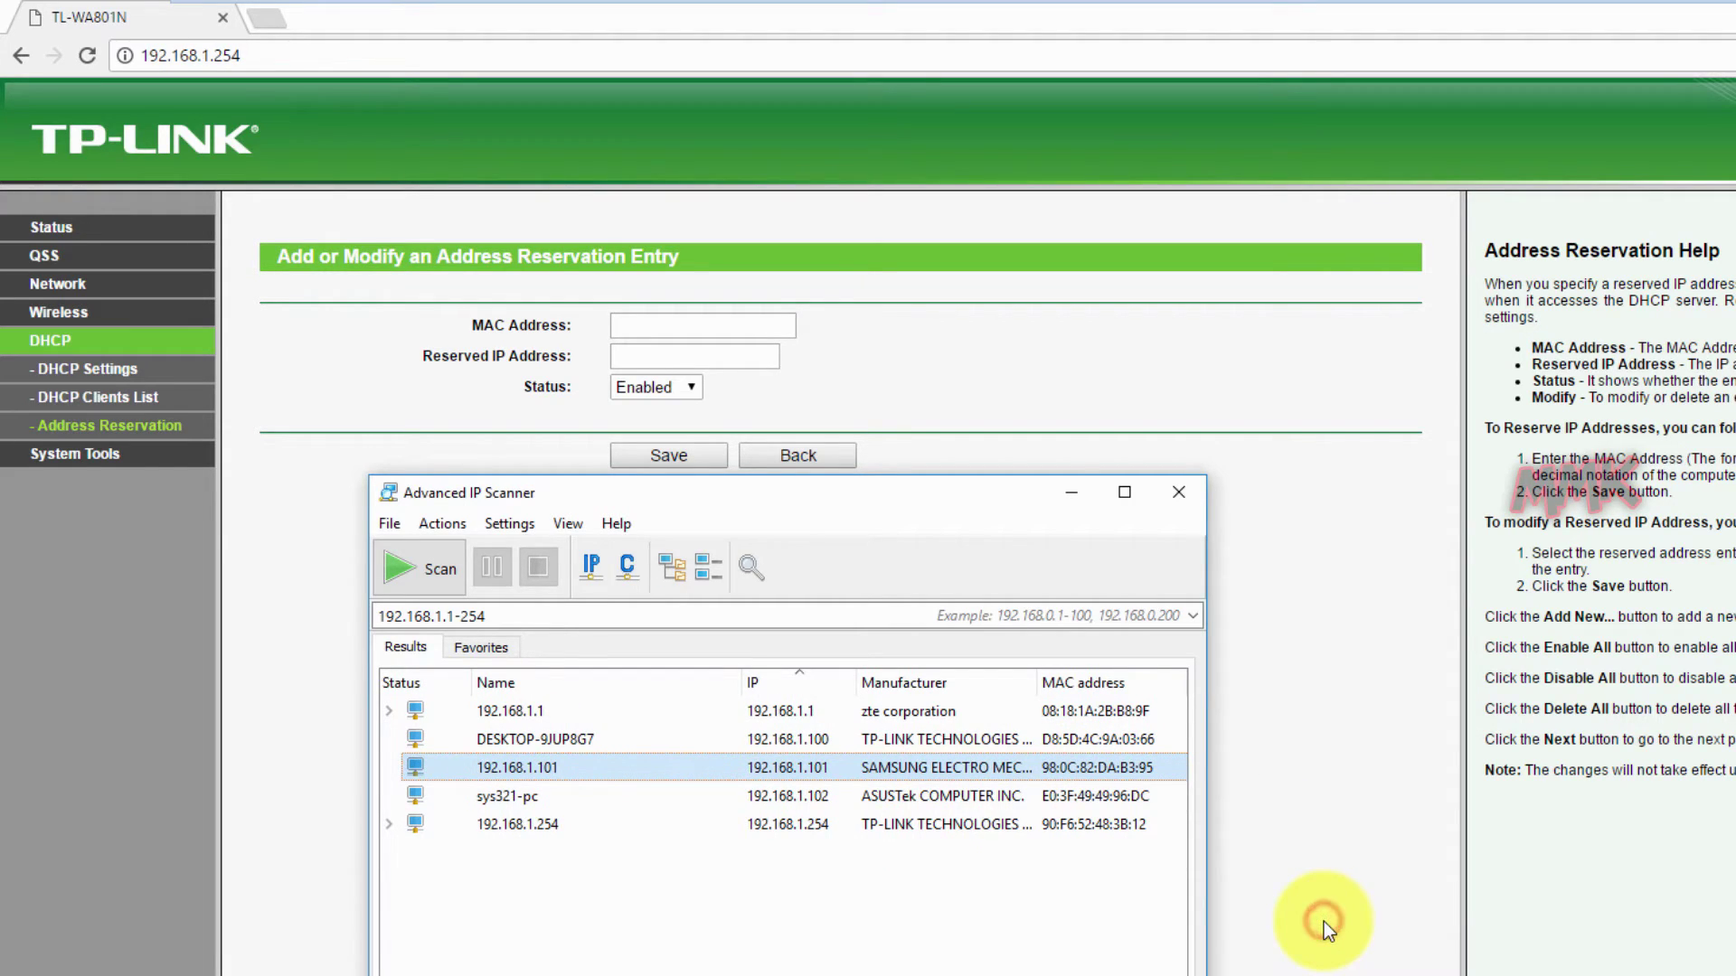
pyautogui.click(691, 327)
pyautogui.write('98:0C:82:DA:B3:95')
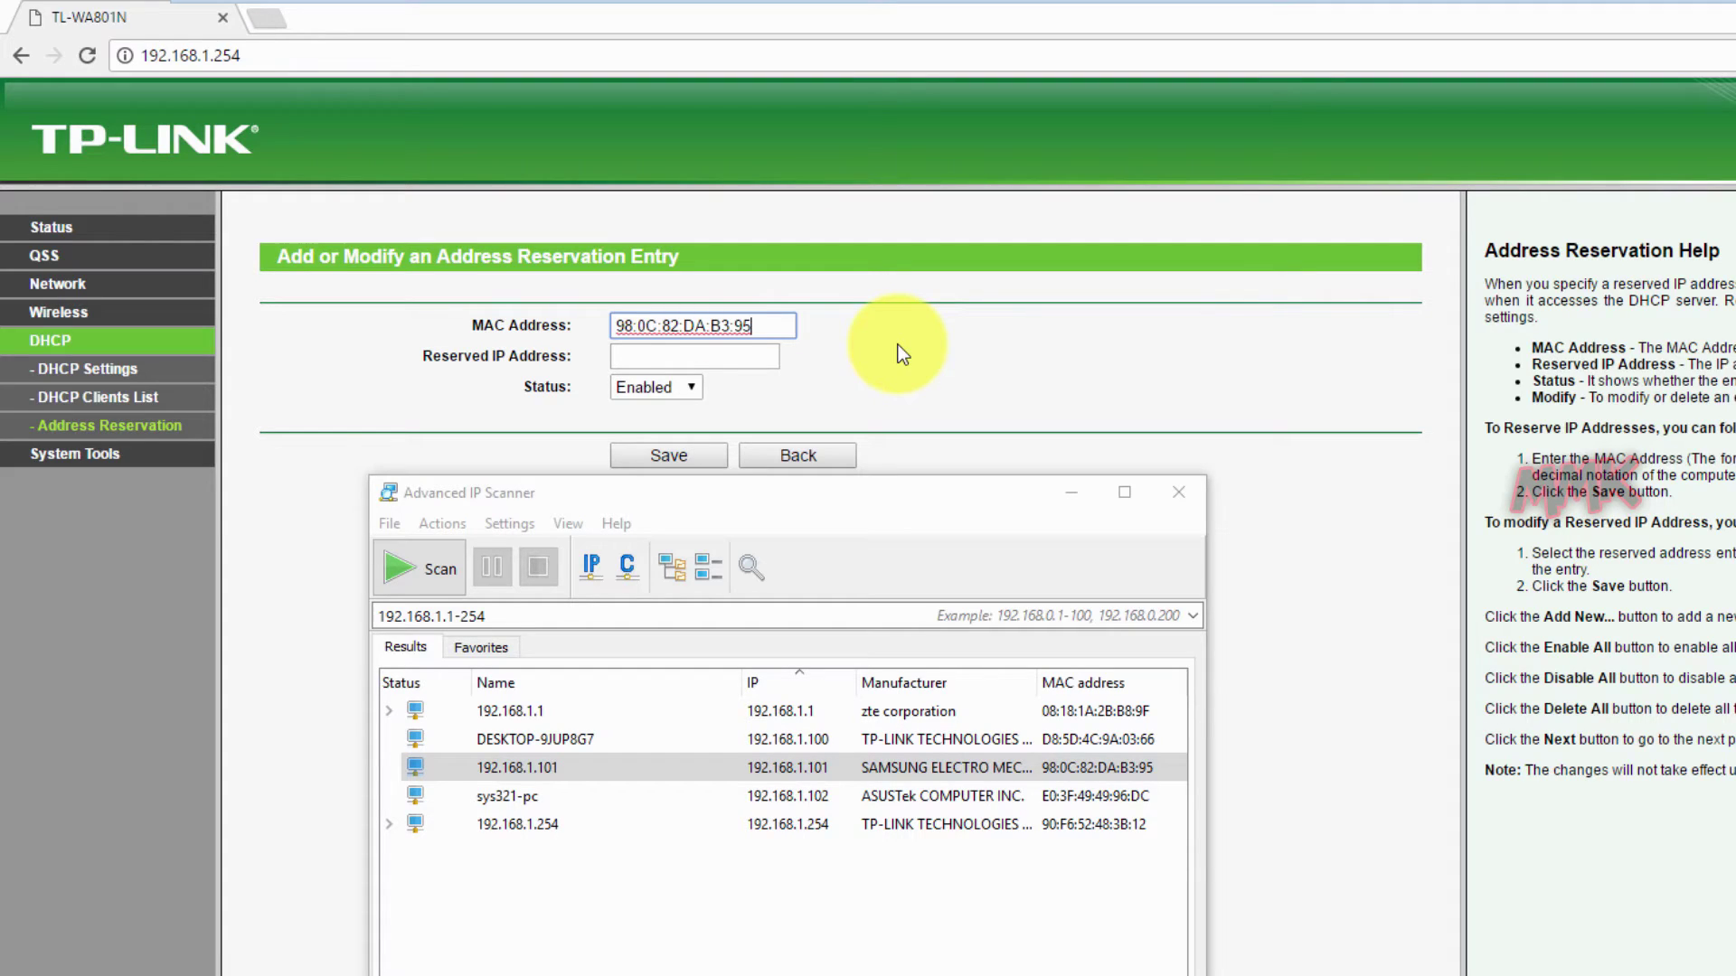
# Replace the pasted MAC's colons with dashes, giving 98-0C-82-DA-B3-95
pyautogui.press('Left')
pyautogui.press('Left')
pyautogui.press('BackSpace')
pyautogui.write('-')
pyautogui.press('Left')
pyautogui.press('Left')
pyautogui.press('Left')
pyautogui.press('Left')
pyautogui.press('BackSpace')
pyautogui.write('-')
pyautogui.press('Left')
pyautogui.press('Left')
pyautogui.press('Left')
pyautogui.press('BackSpace')
pyautogui.write('-')
pyautogui.press('Left')
pyautogui.press('Left')
pyautogui.press('Left')
pyautogui.press('BackSpace')
pyautogui.write('-')
pyautogui.press('Left')
pyautogui.press('Left')
pyautogui.press('Left')
pyautogui.press('BackSpace')
pyautogui.write('-')
# Reserve 192.168.1.177 for the phone, save, and dismiss the reboot reminder
pyautogui.click(706, 357)
pyautogui.write('19')
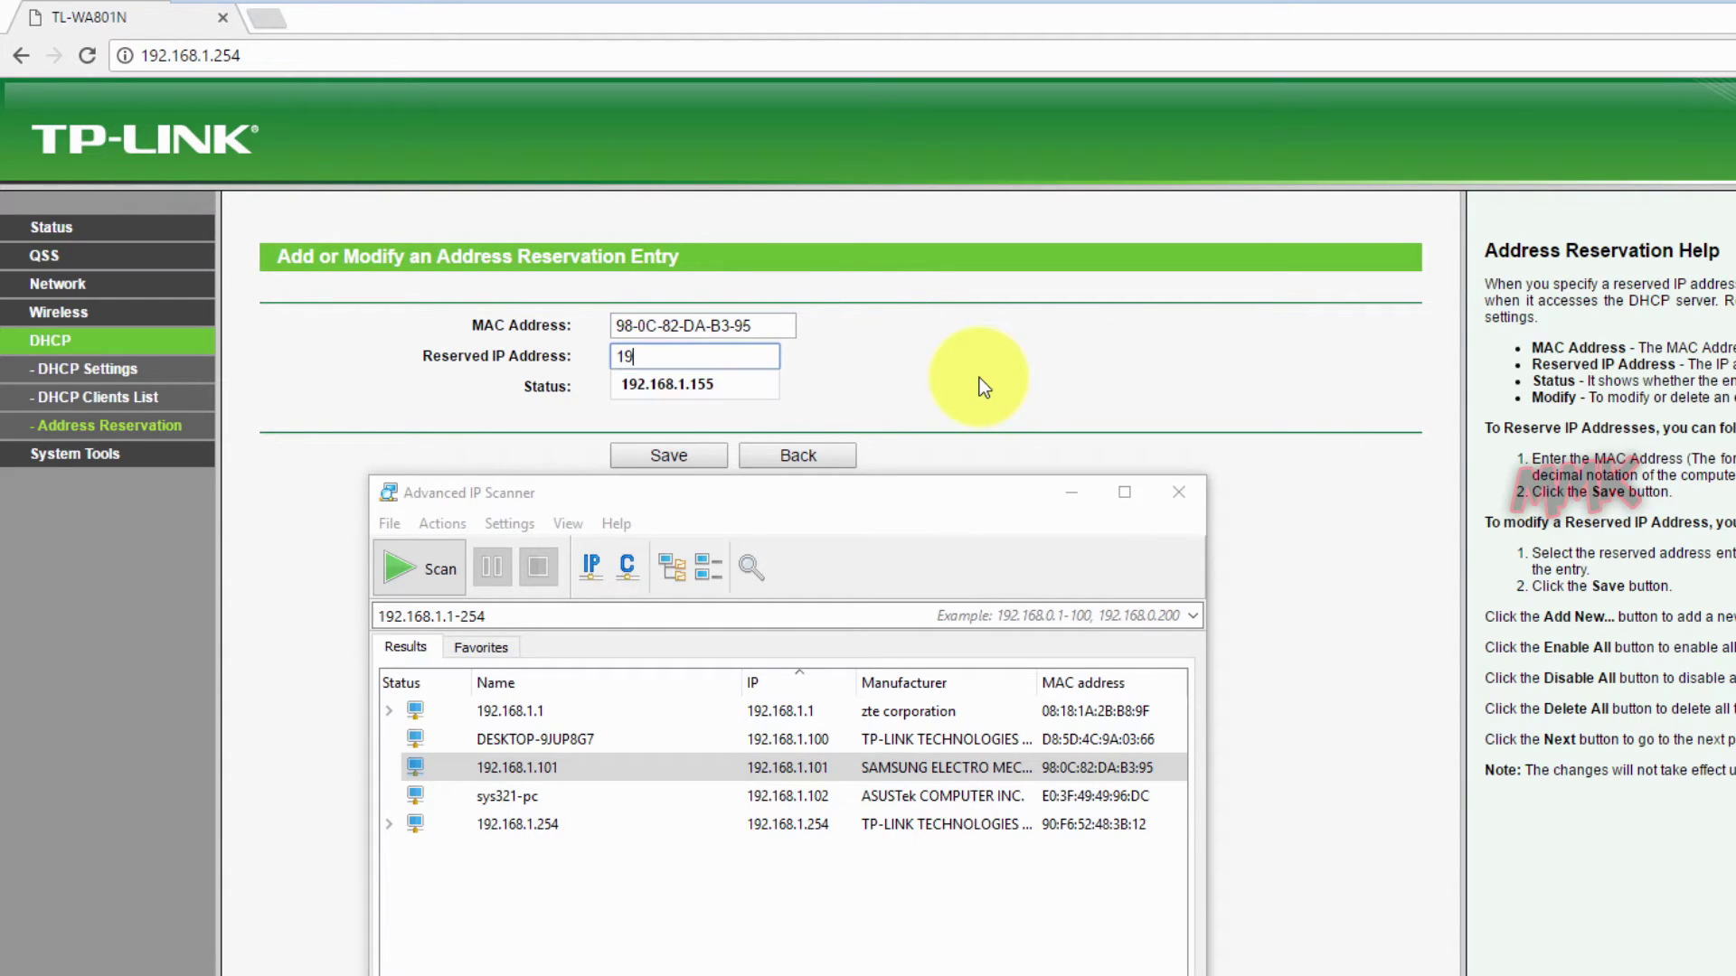
pyautogui.write('2.168.1')
pyautogui.write('.1')
pyautogui.write('77')
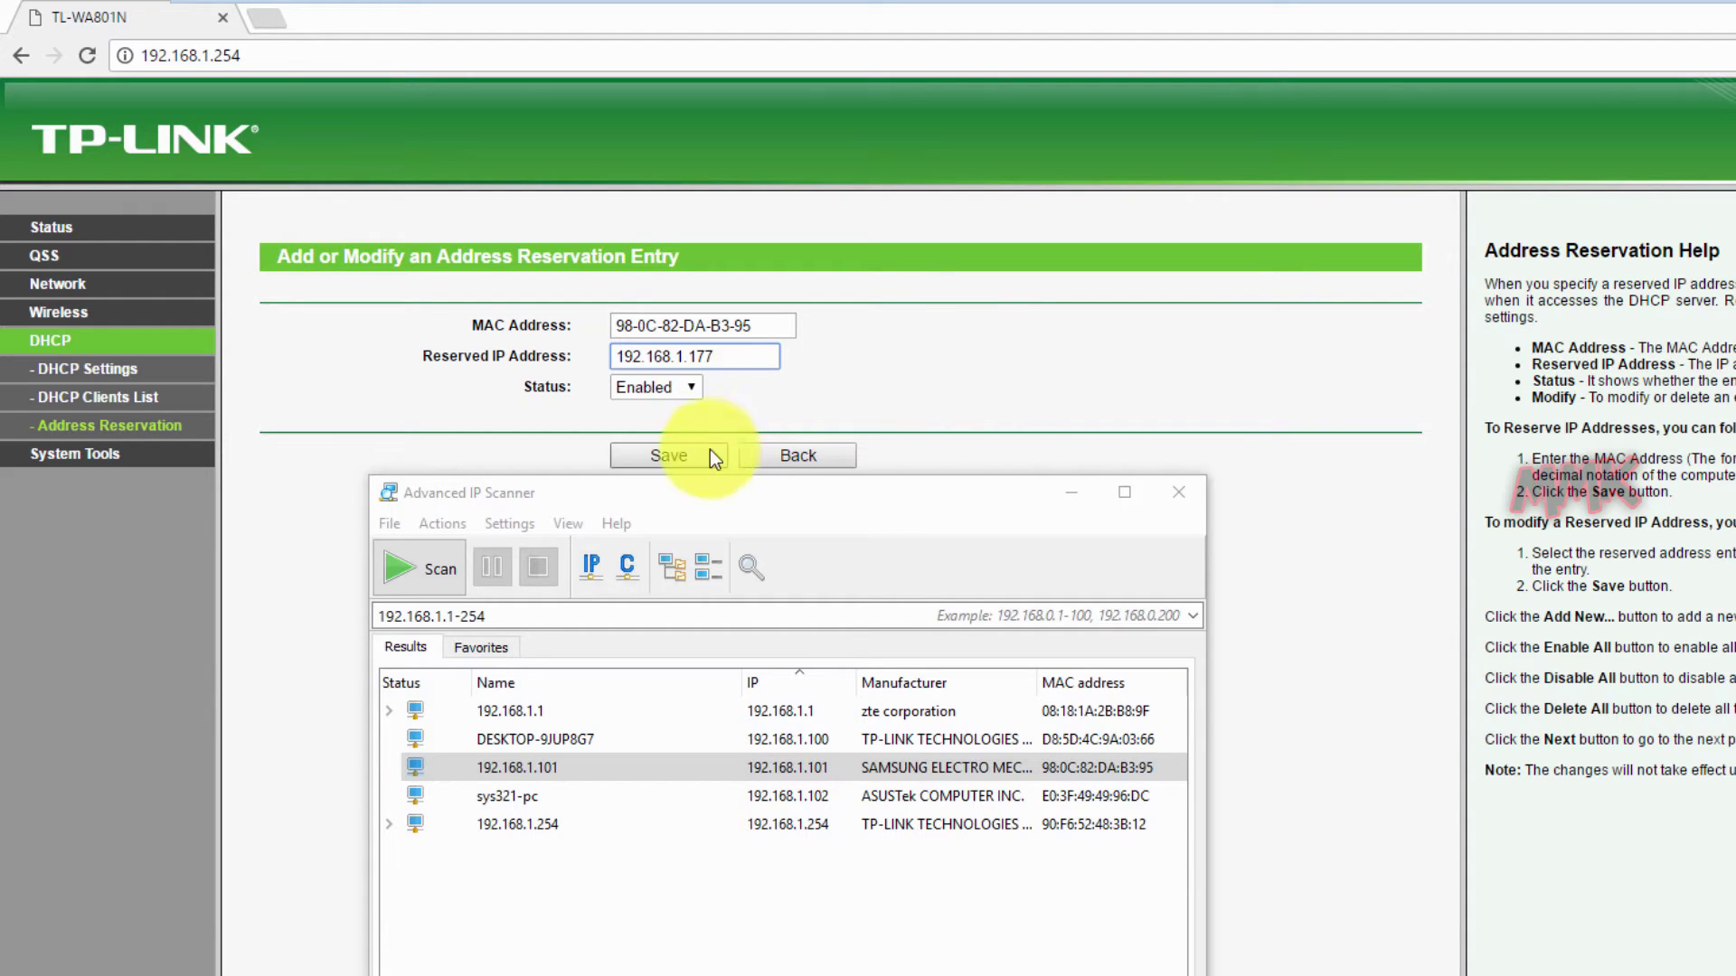
pyautogui.click(682, 459)
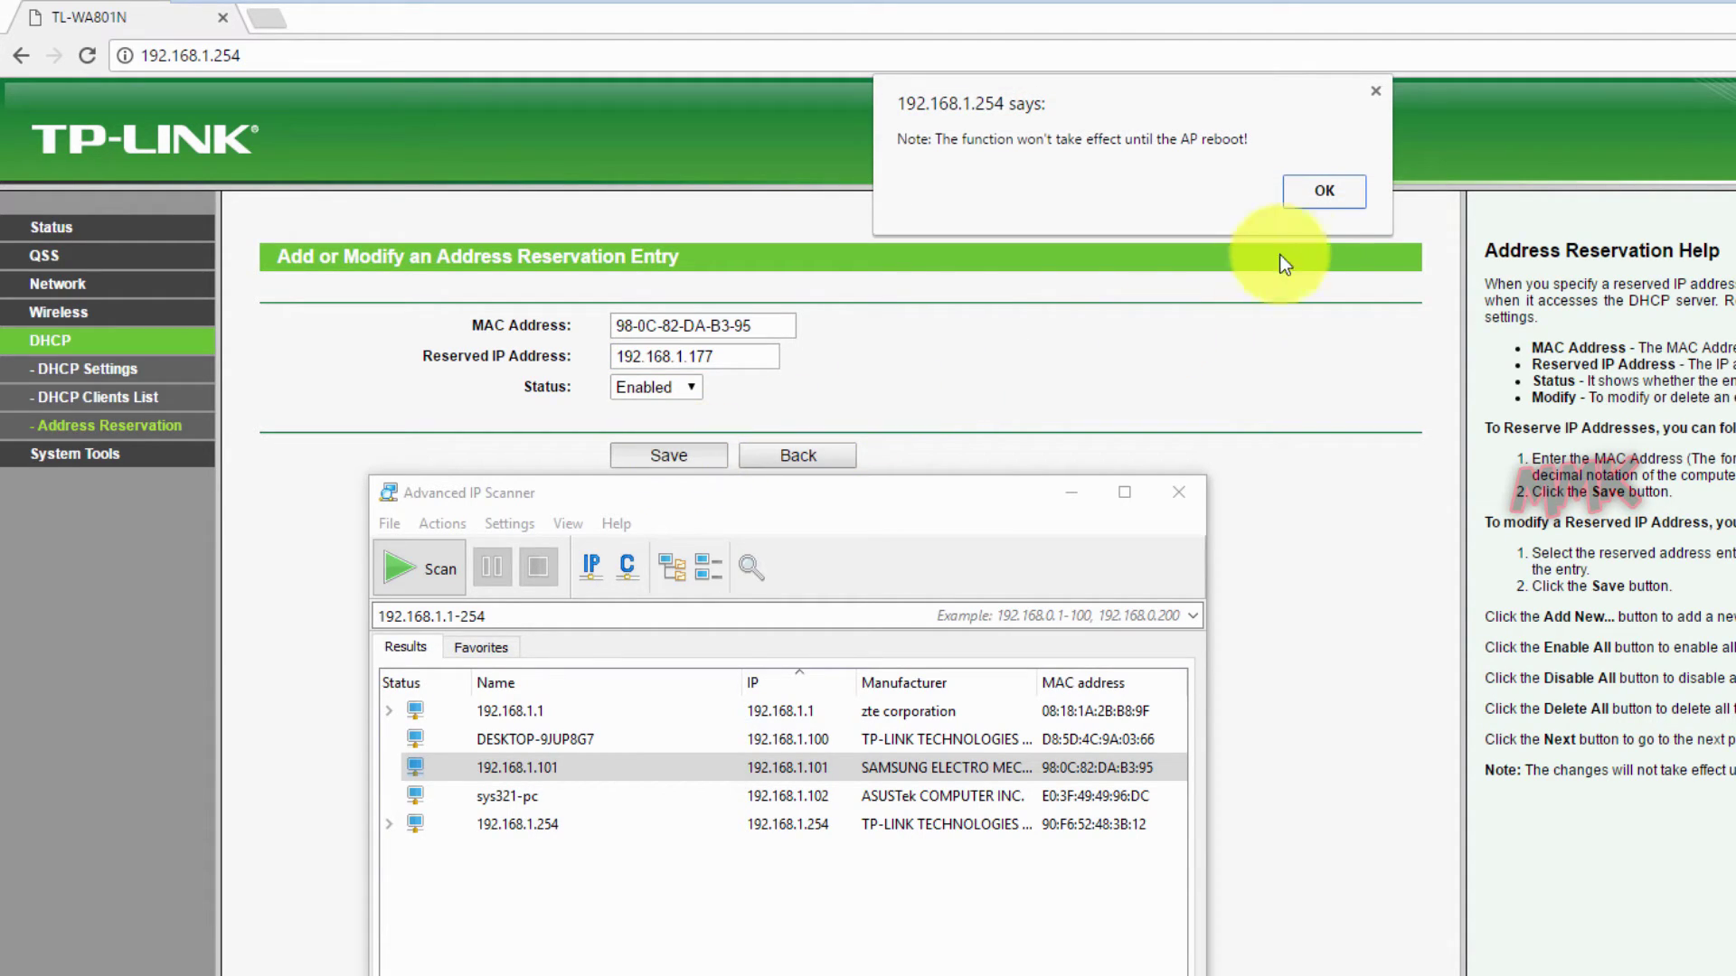
pyautogui.click(1304, 192)
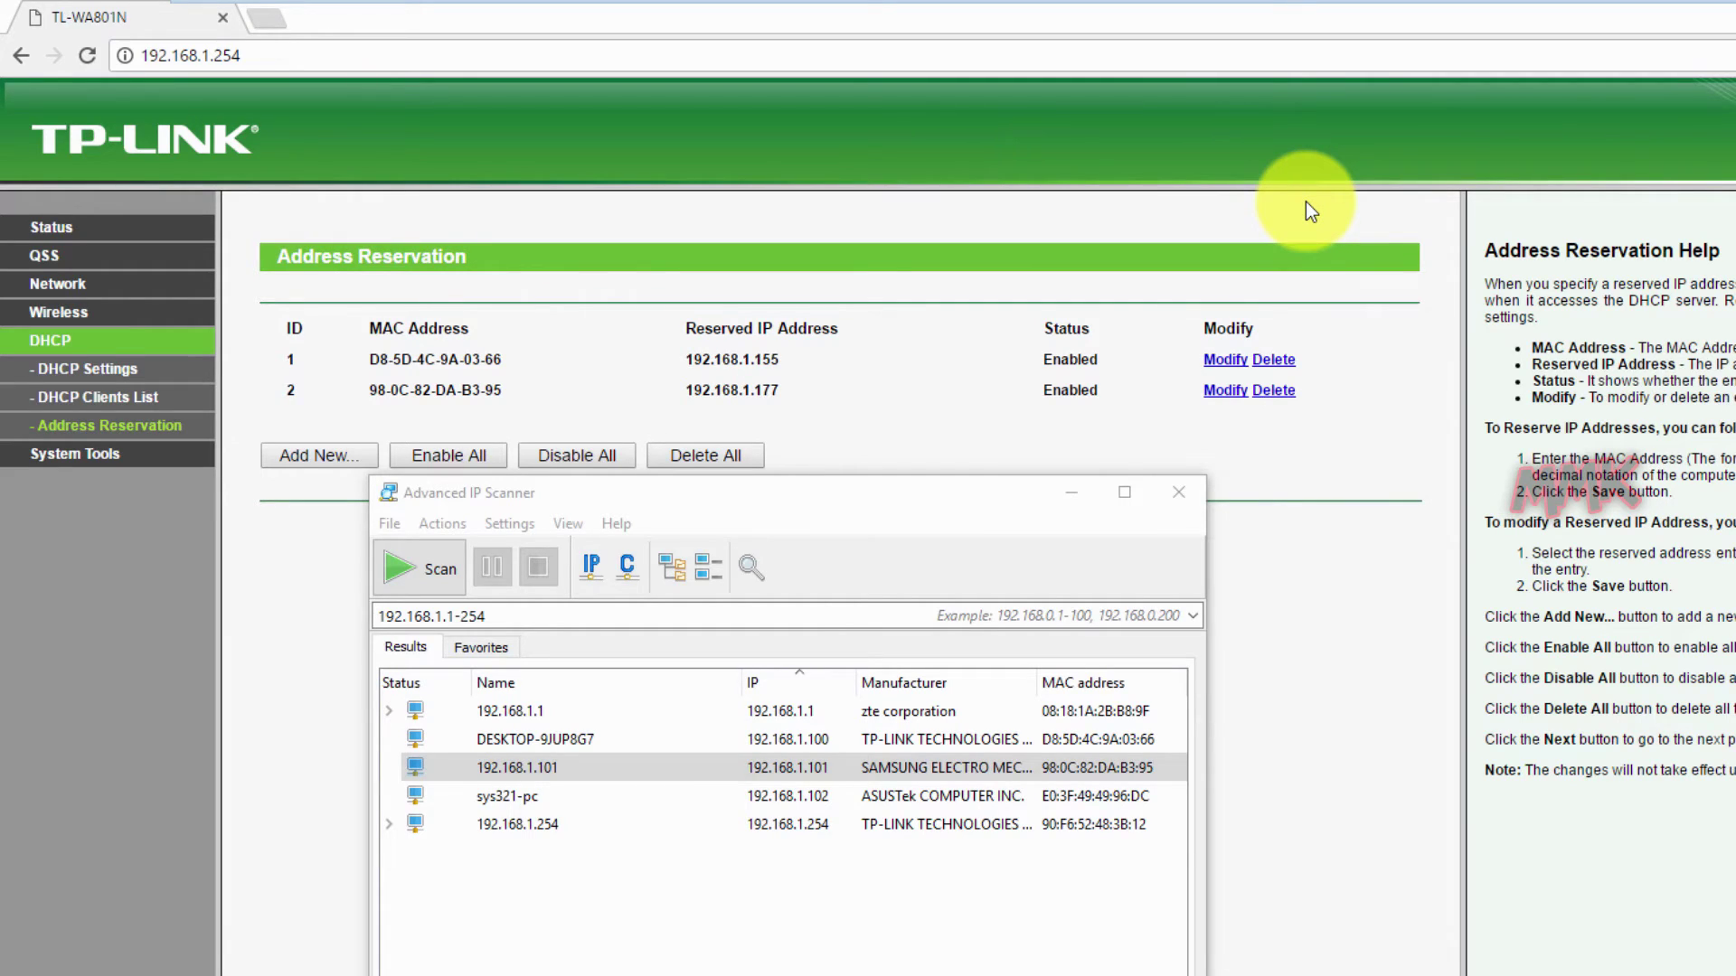
# Close Advanced IP Scanner and confirm a reboot from System Tools > Reboot
pyautogui.click(1186, 484)
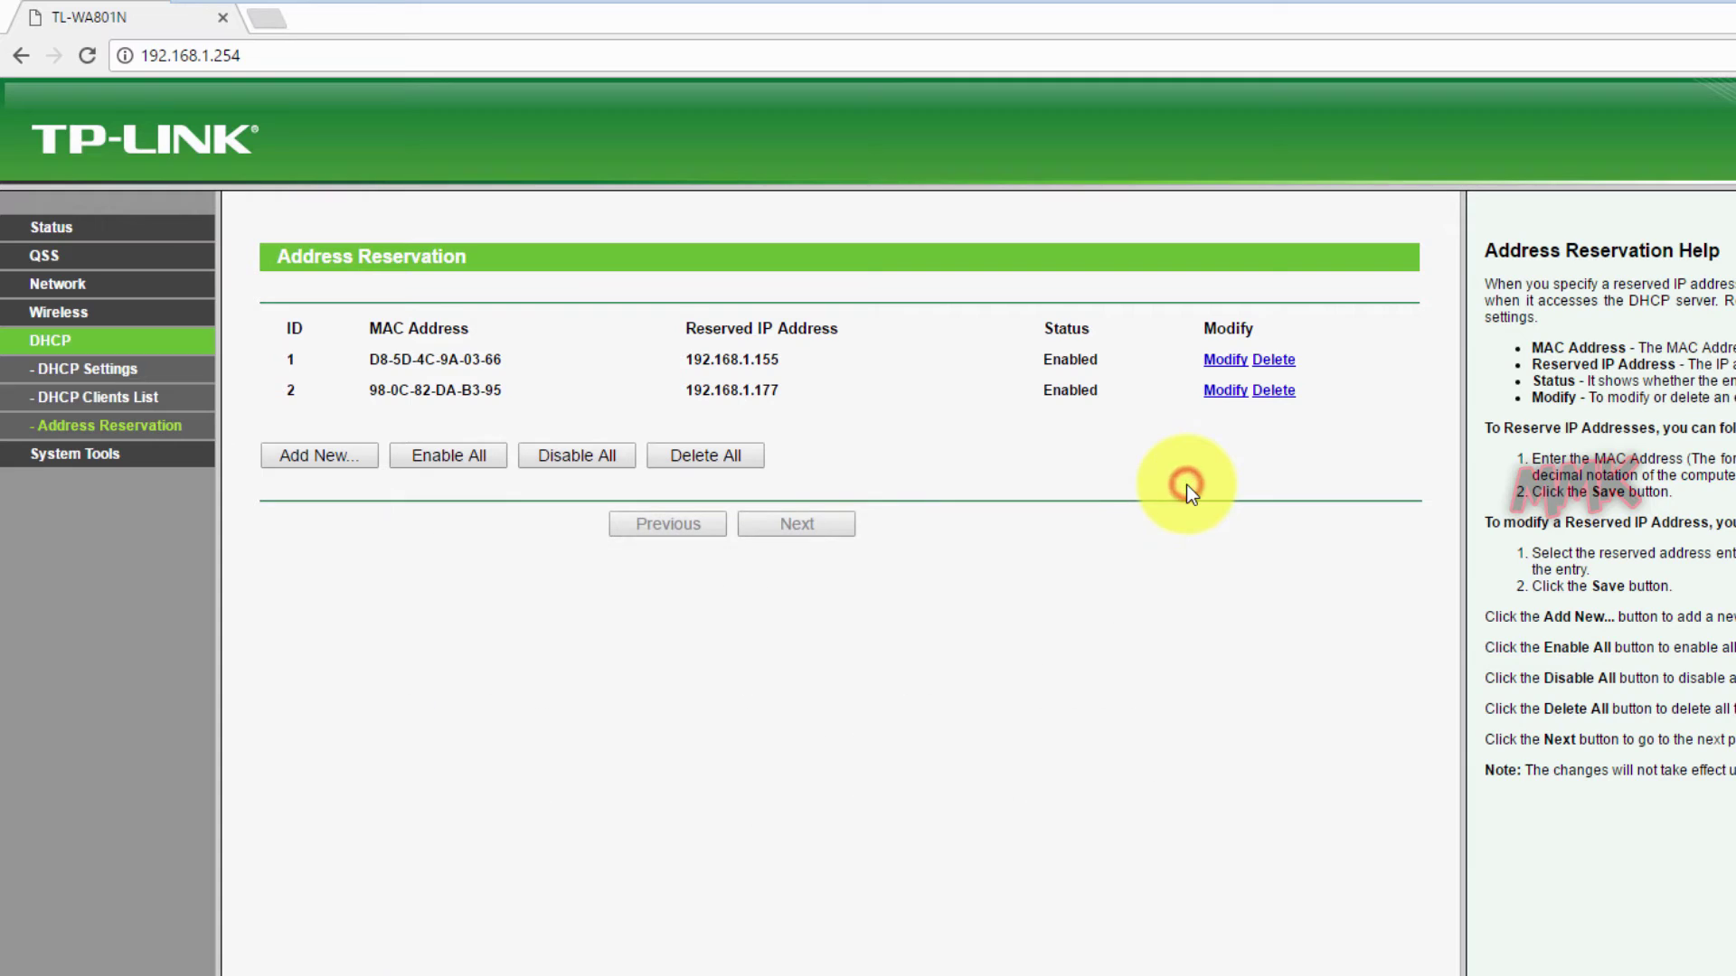
pyautogui.click(67, 457)
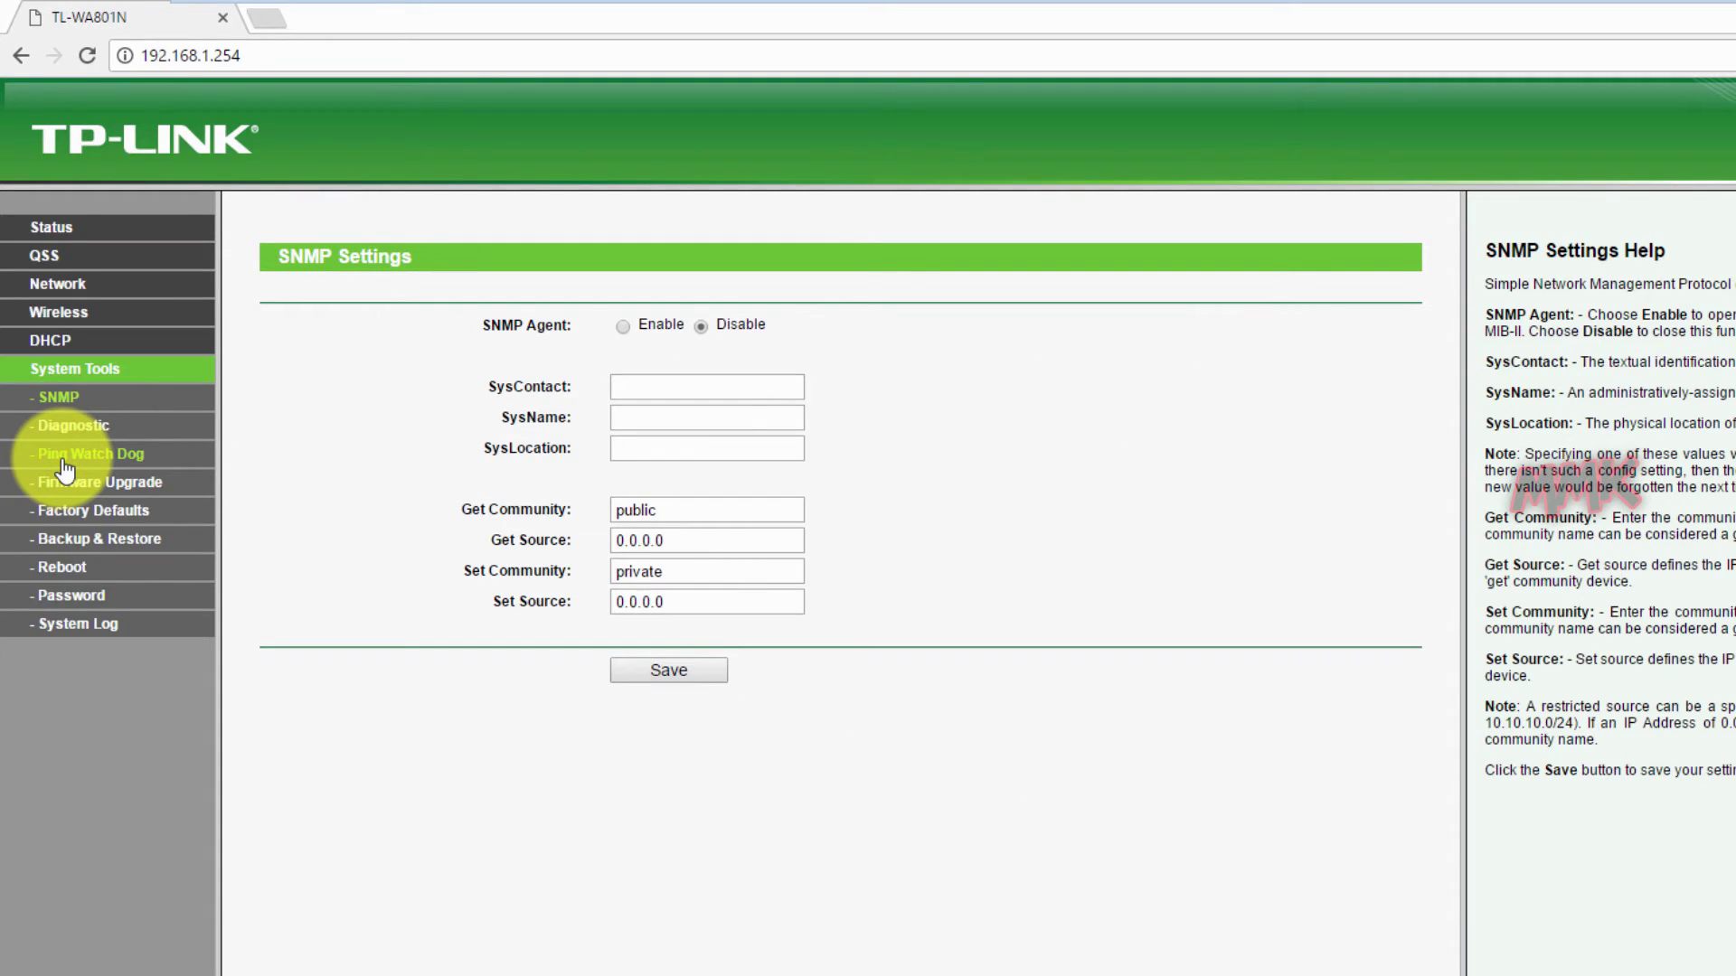
pyautogui.click(58, 568)
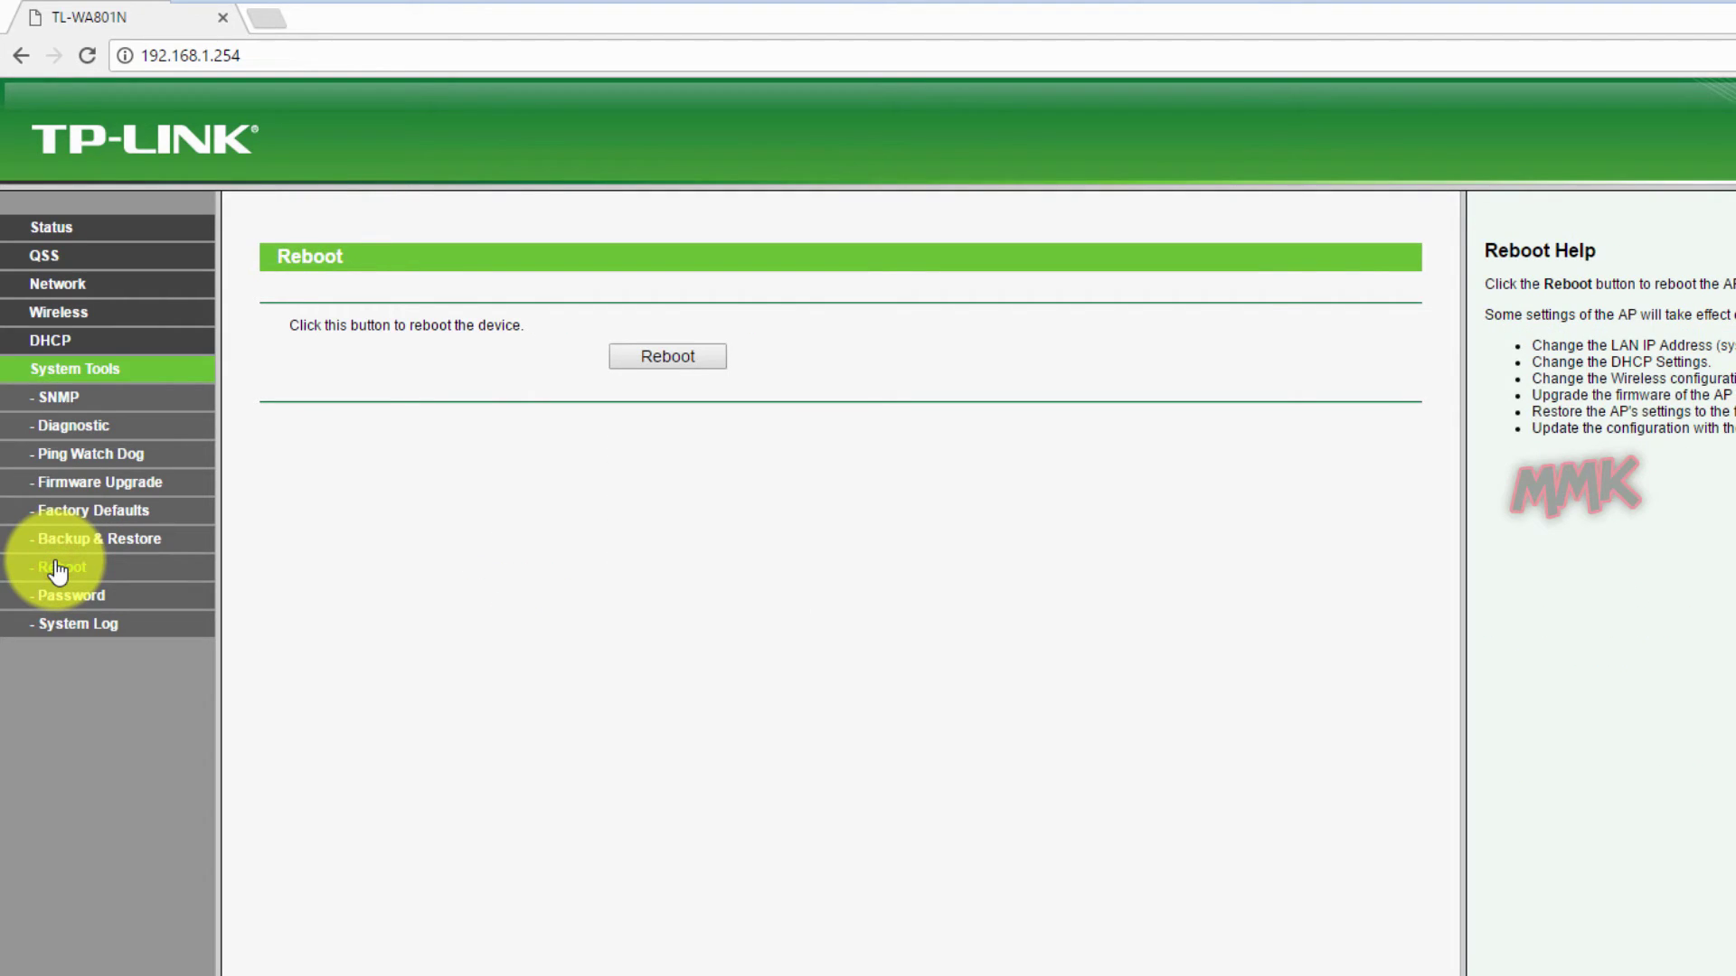
pyautogui.click(659, 356)
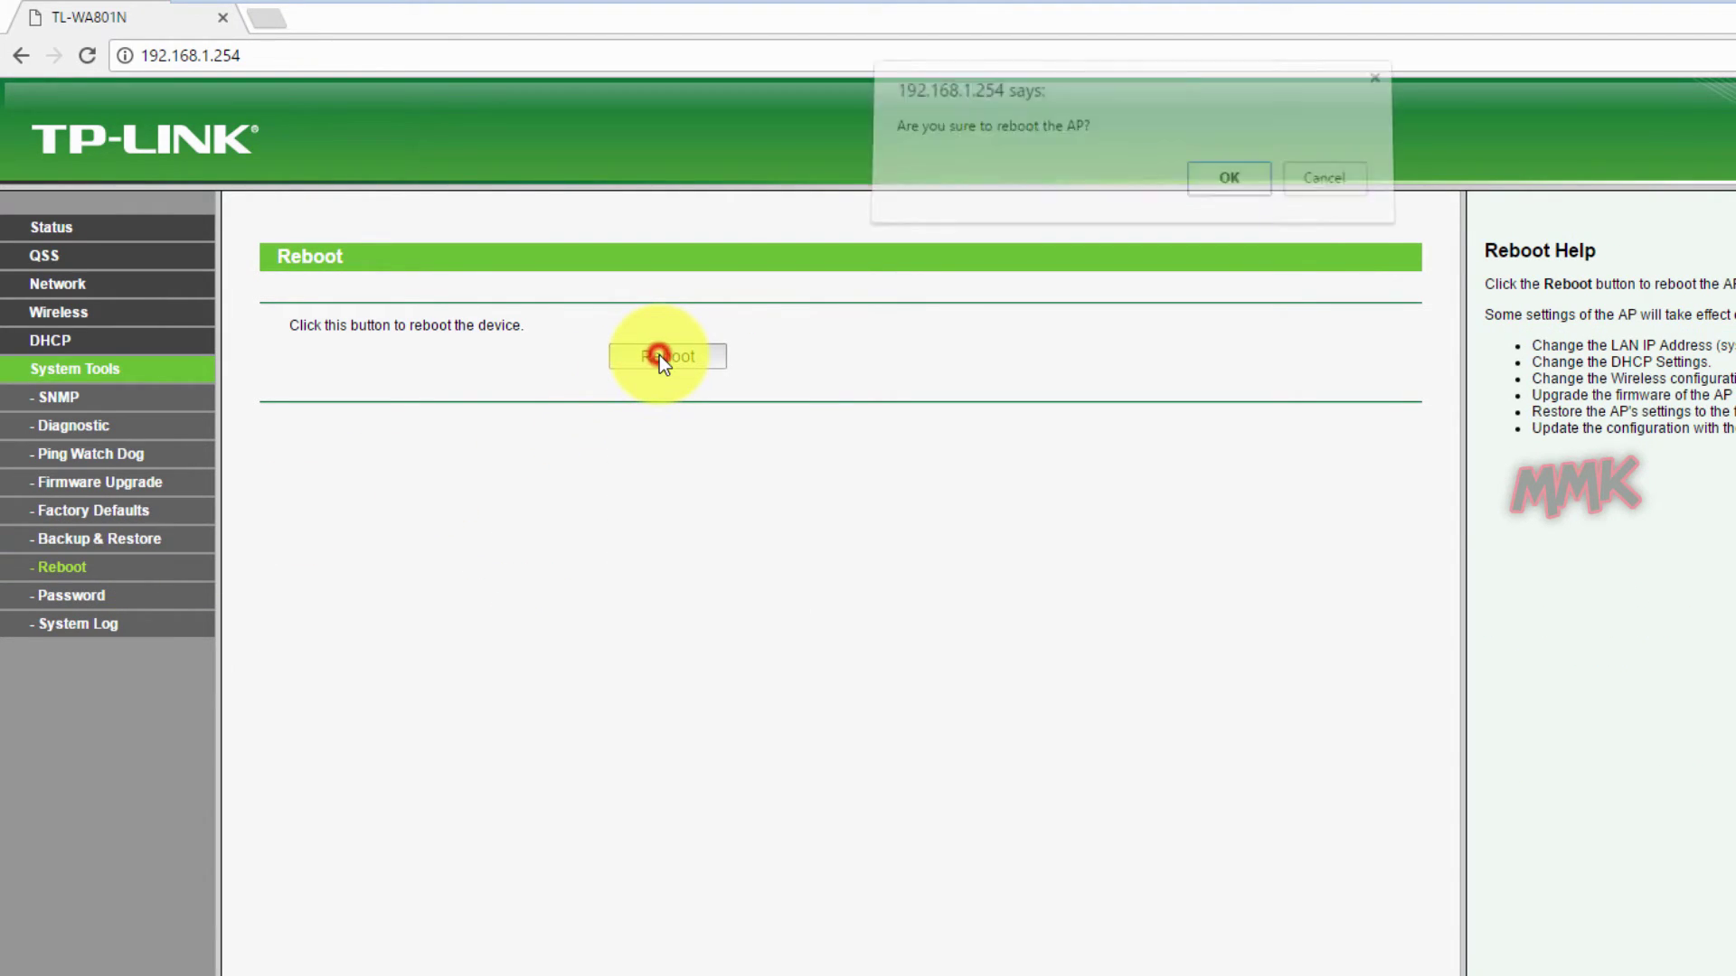
pyautogui.click(1228, 195)
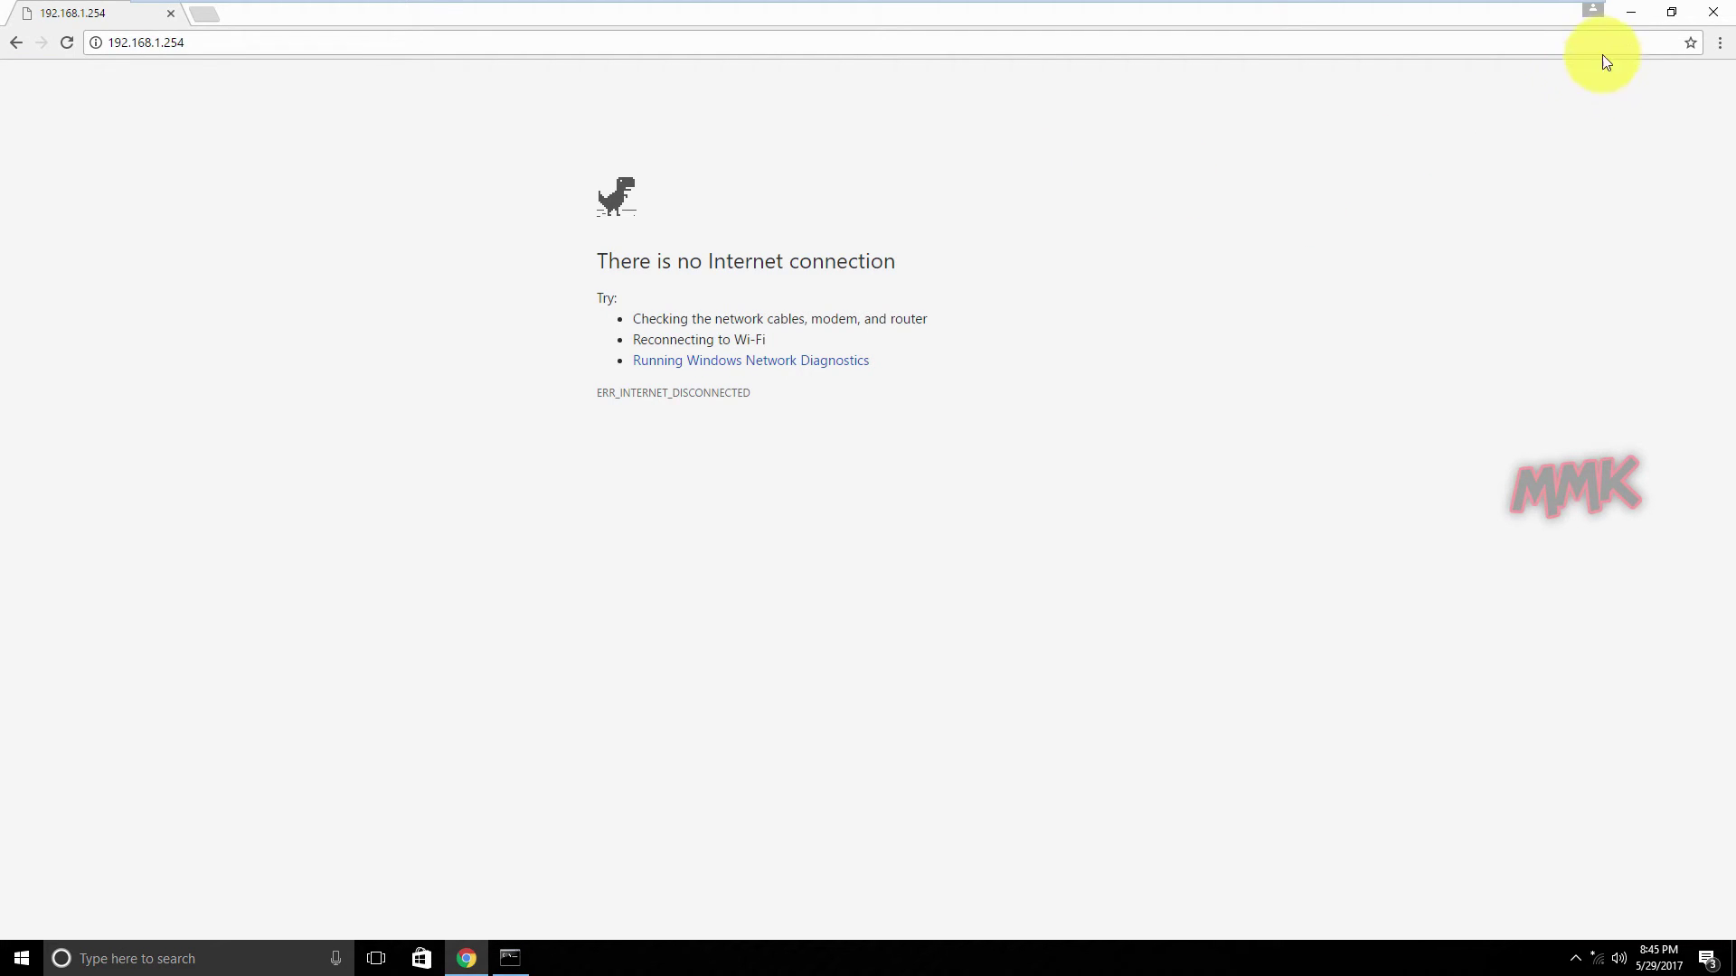
# Minimise Chrome and connect to the sysdty32_Network Wi-Fi from the tray network list
pyautogui.click(1630, 12)
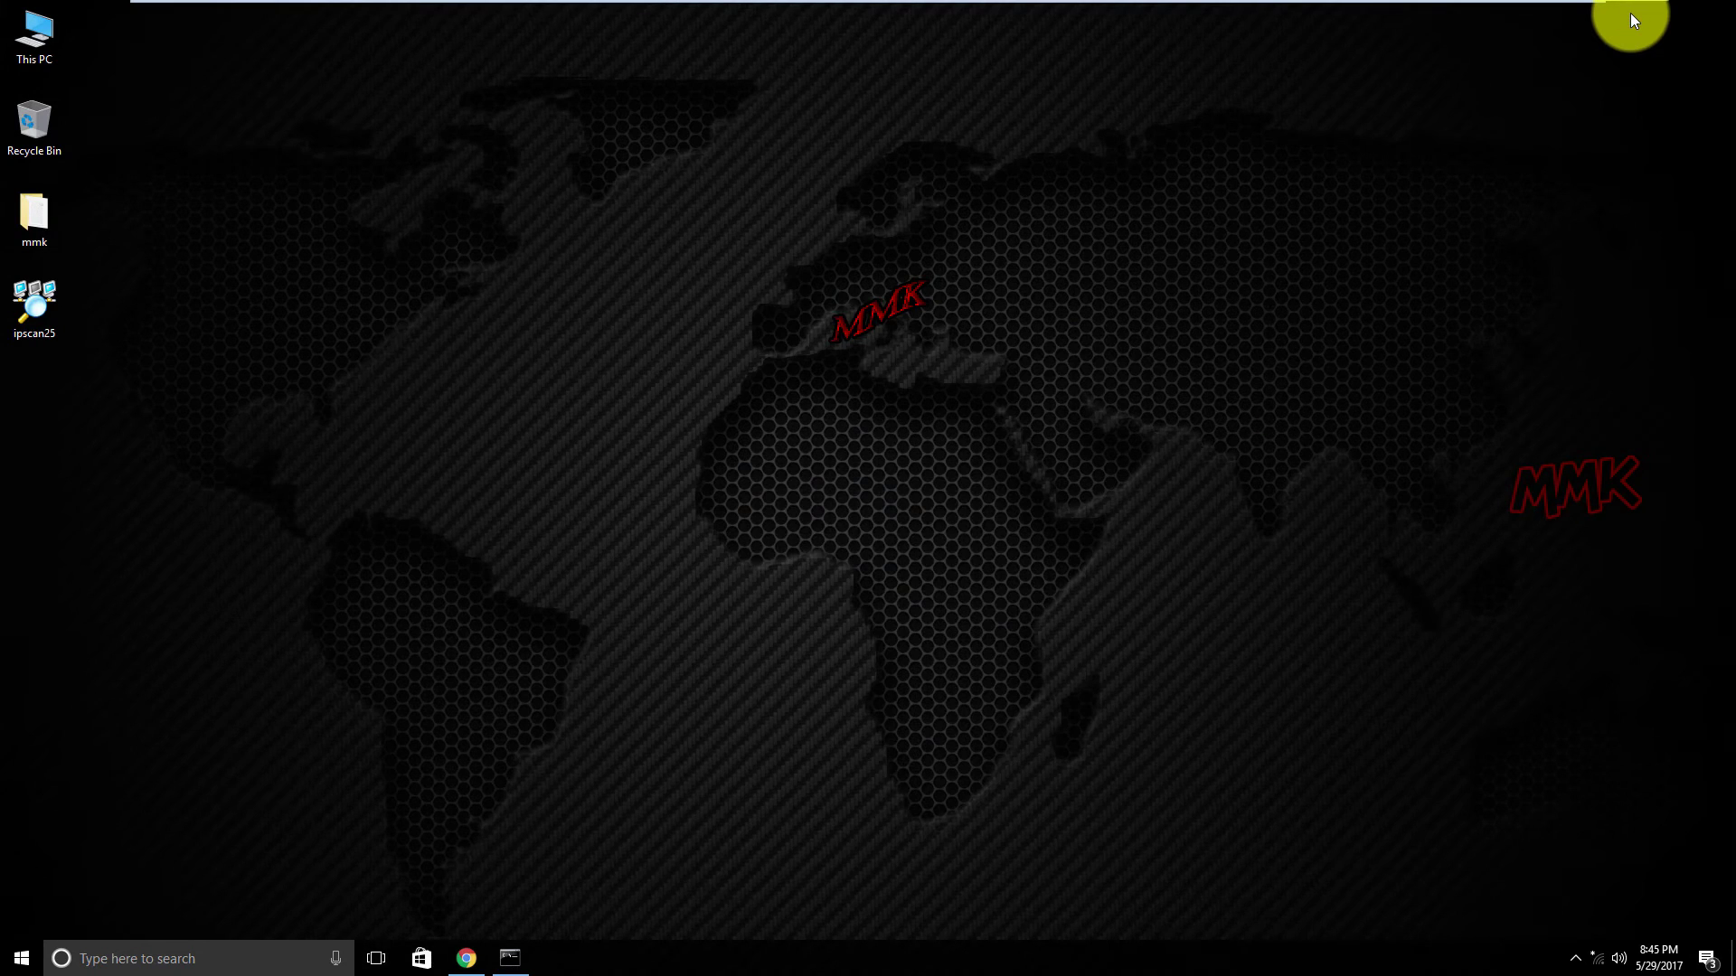
pyautogui.click(1598, 960)
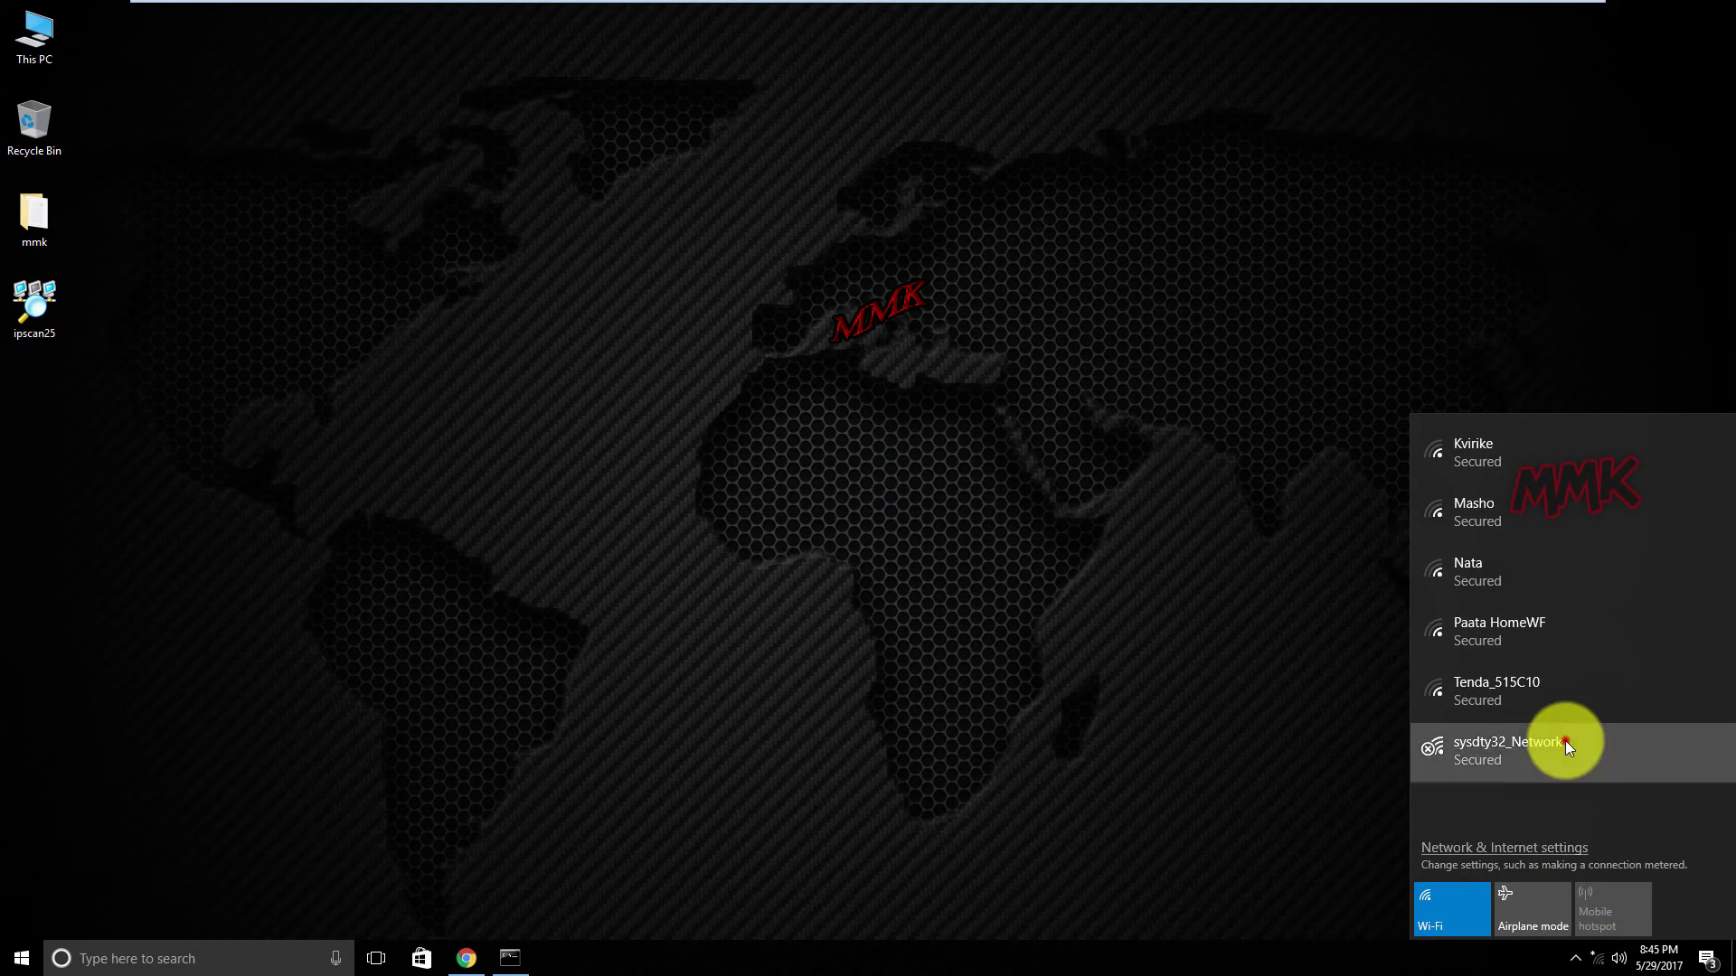
pyautogui.click(1566, 746)
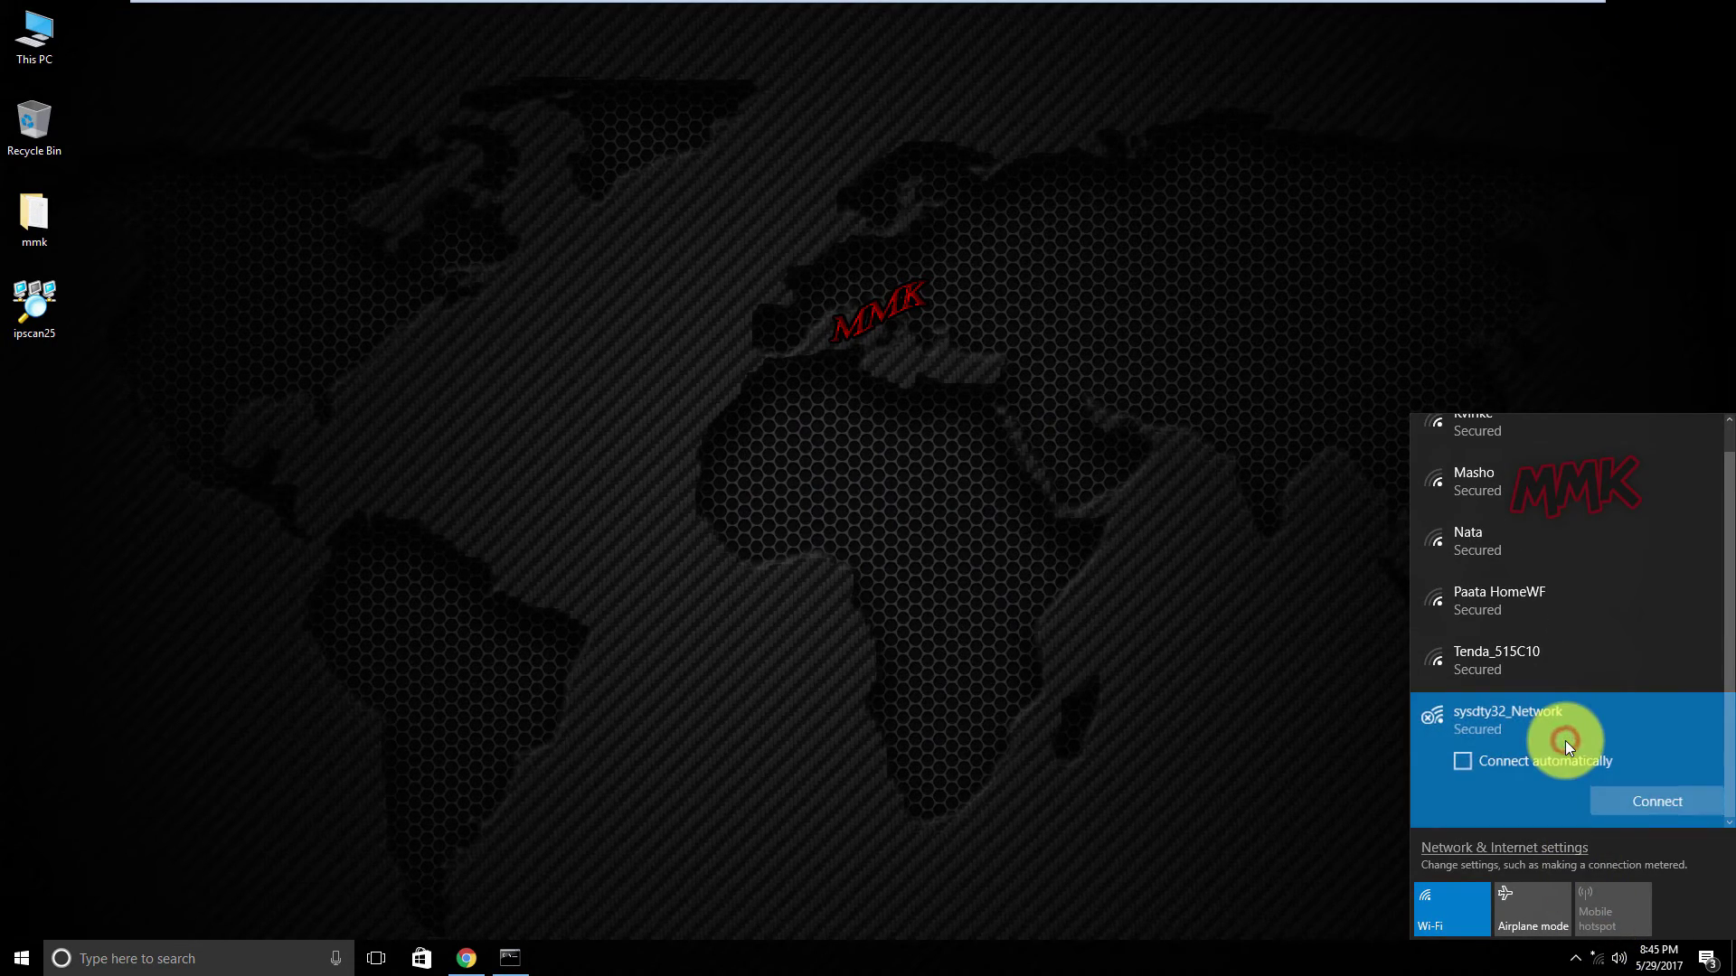
pyautogui.click(1647, 805)
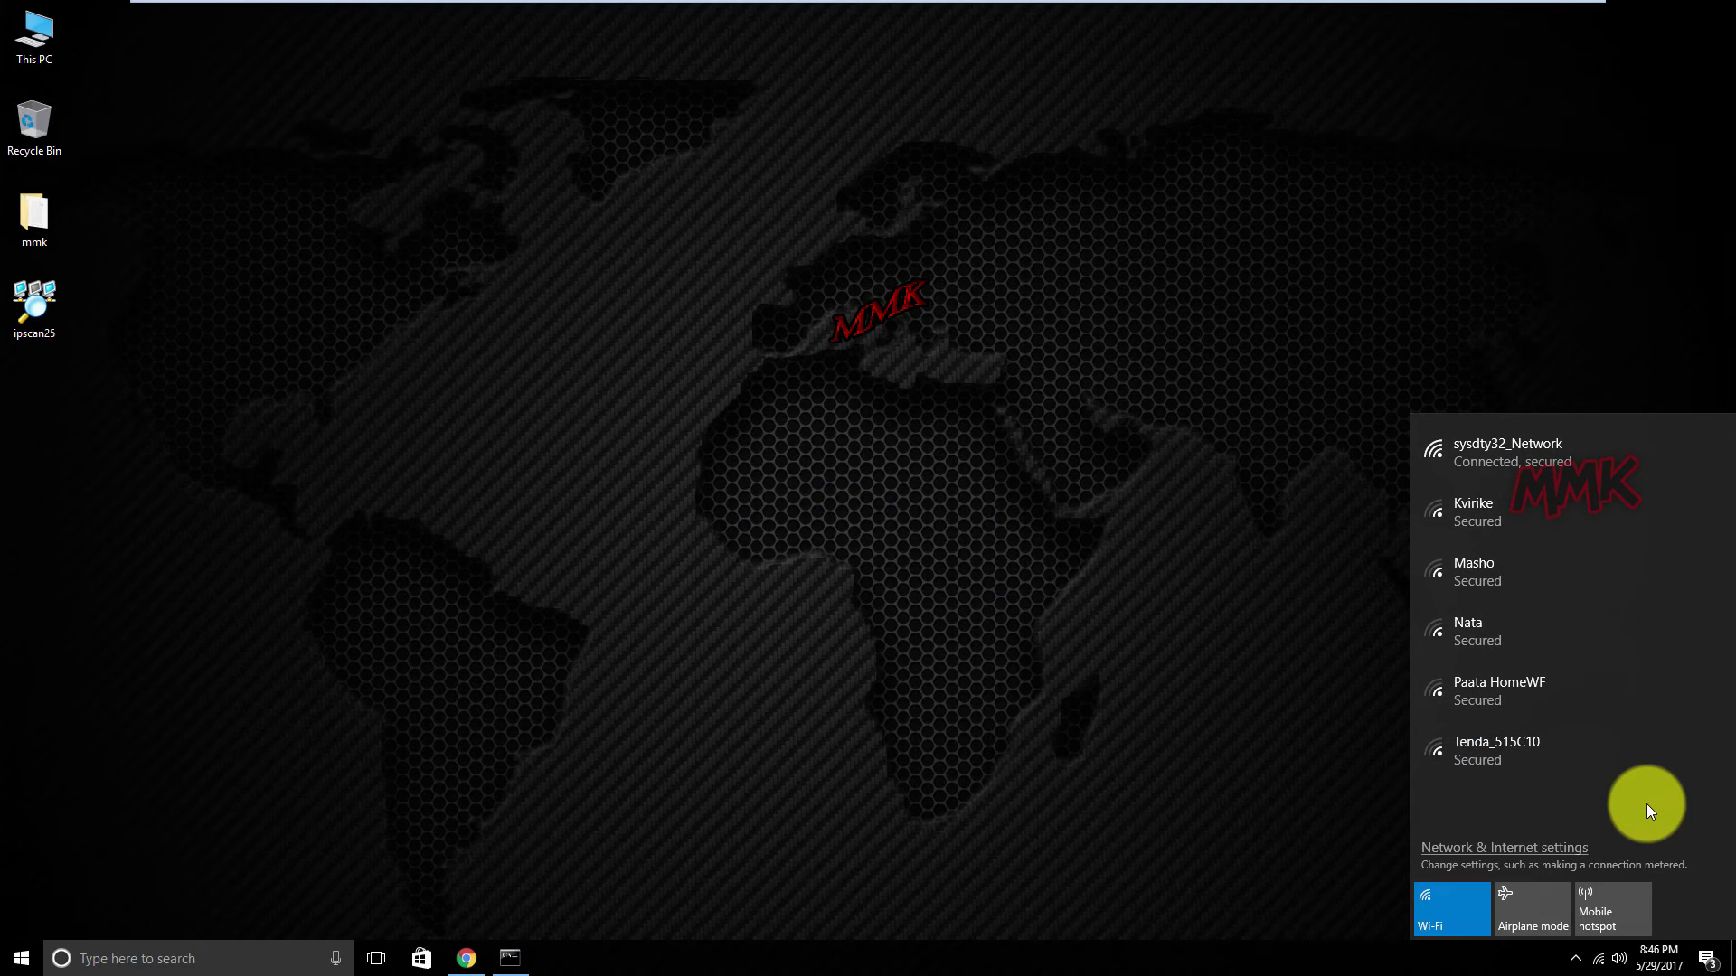
pyautogui.click(1233, 790)
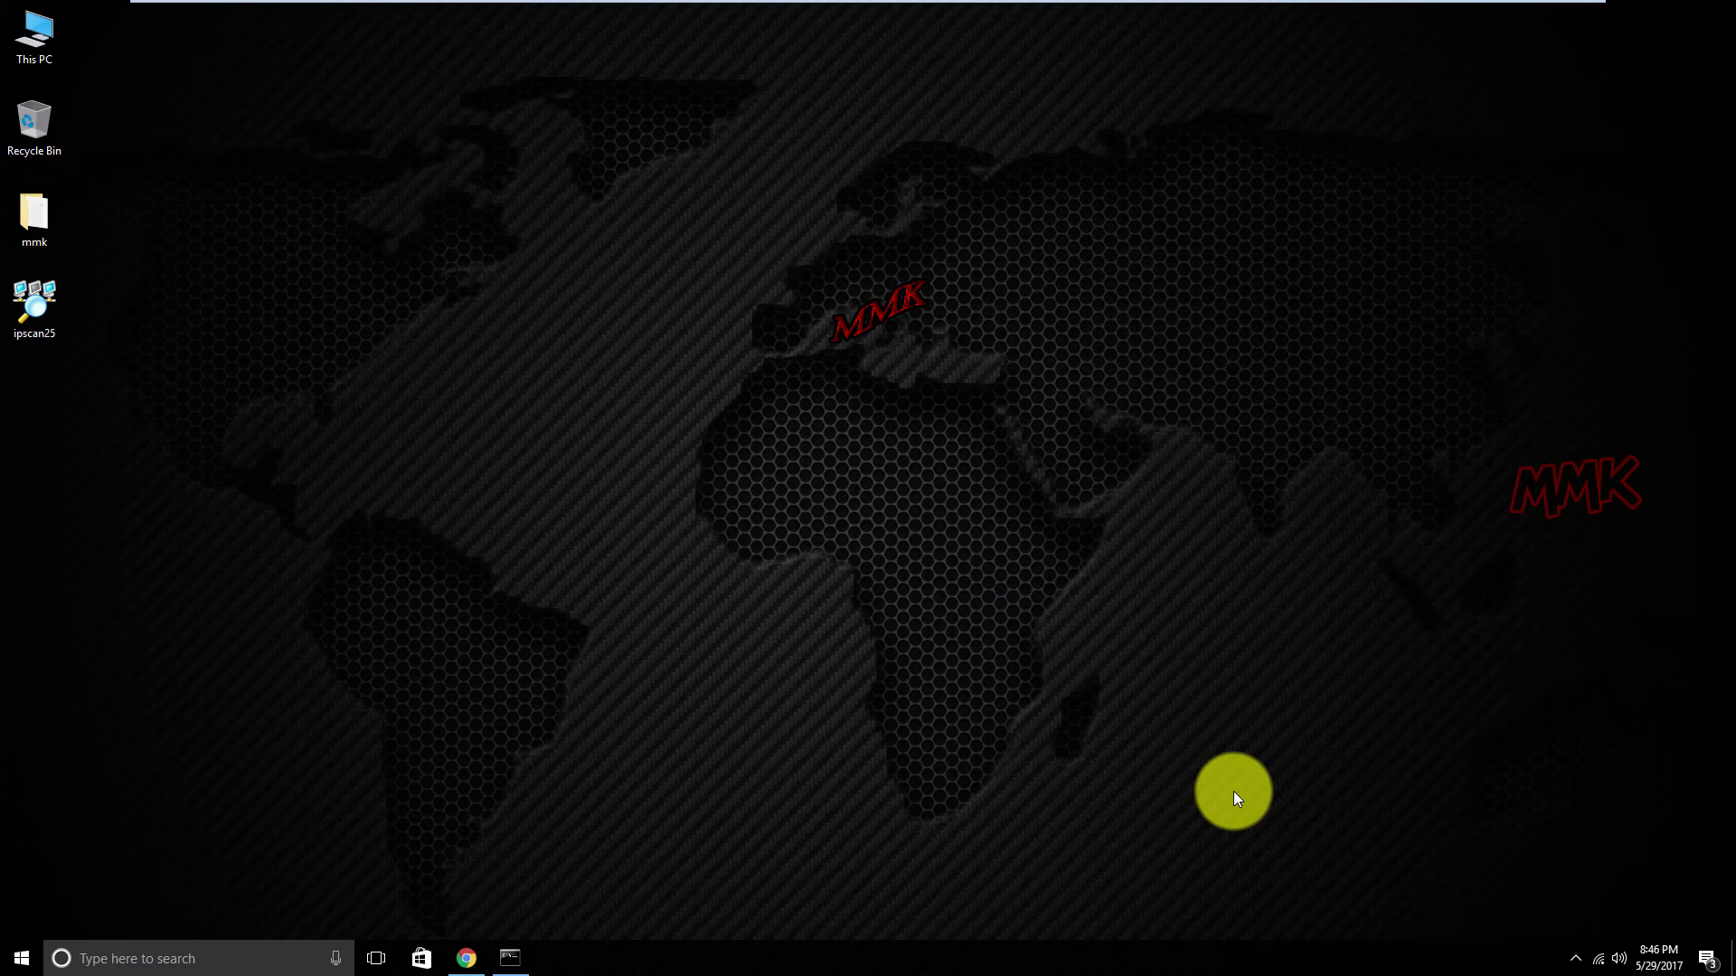
# Run ipscan25 as portable Advanced IP Scanner in English and start a scan of 192.168.1.1-254
pyautogui.click(35, 302)
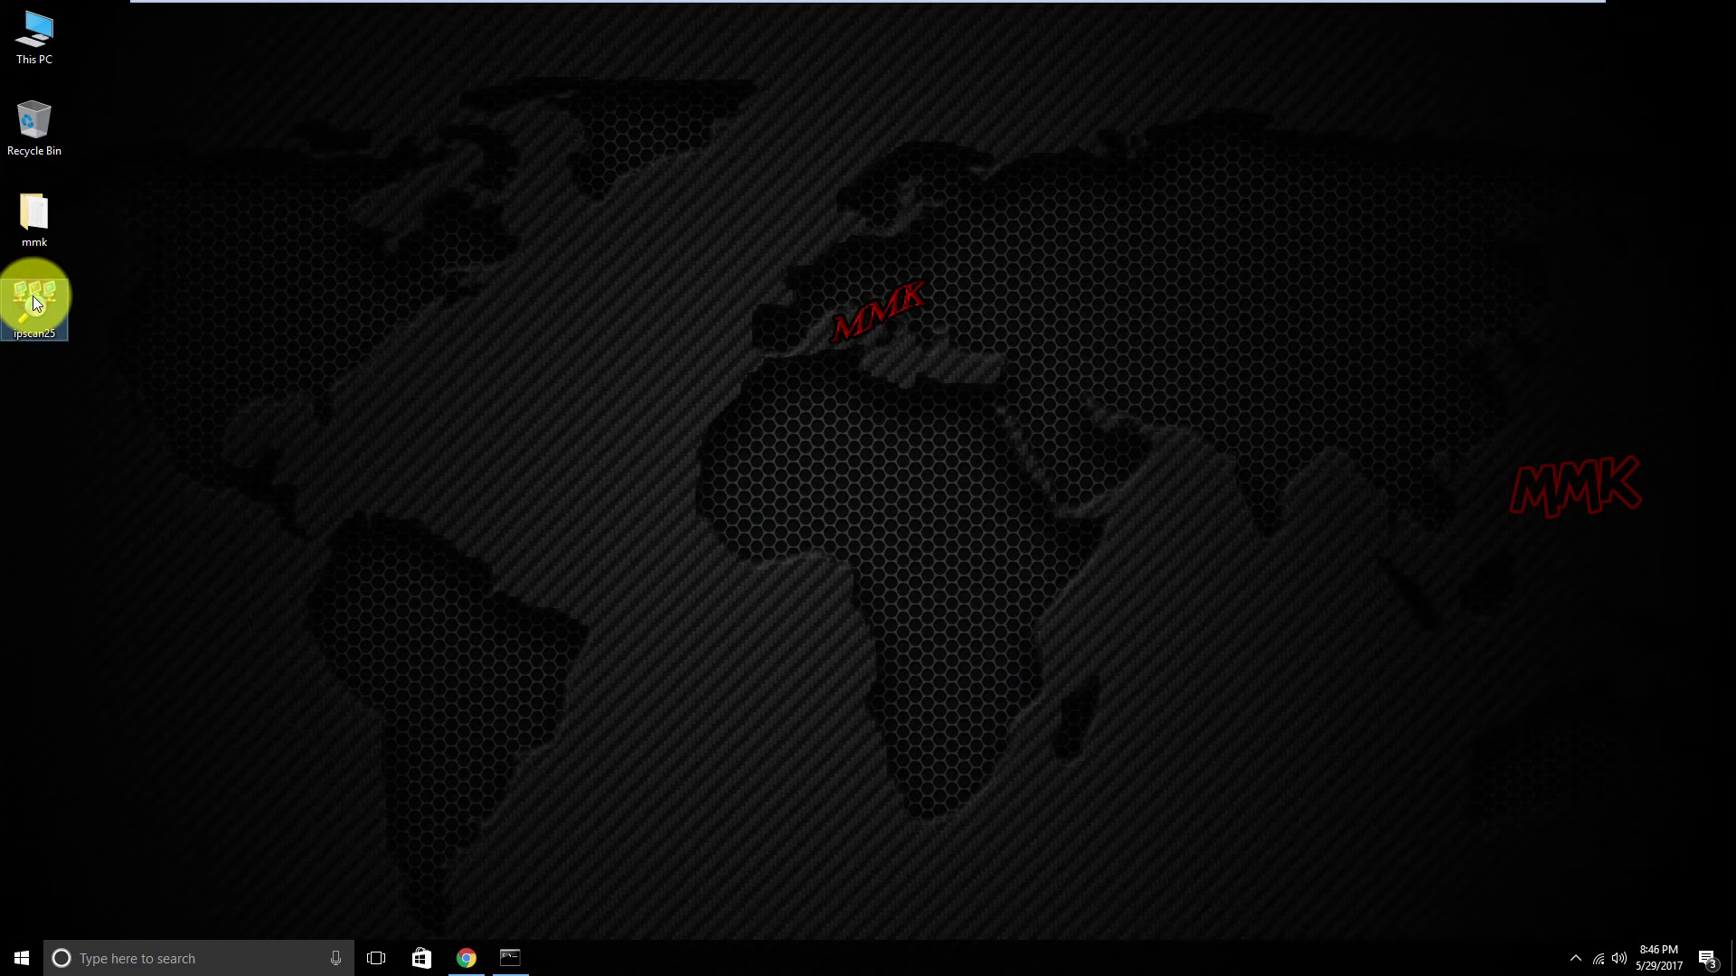
pyautogui.doubleClick(35, 302)
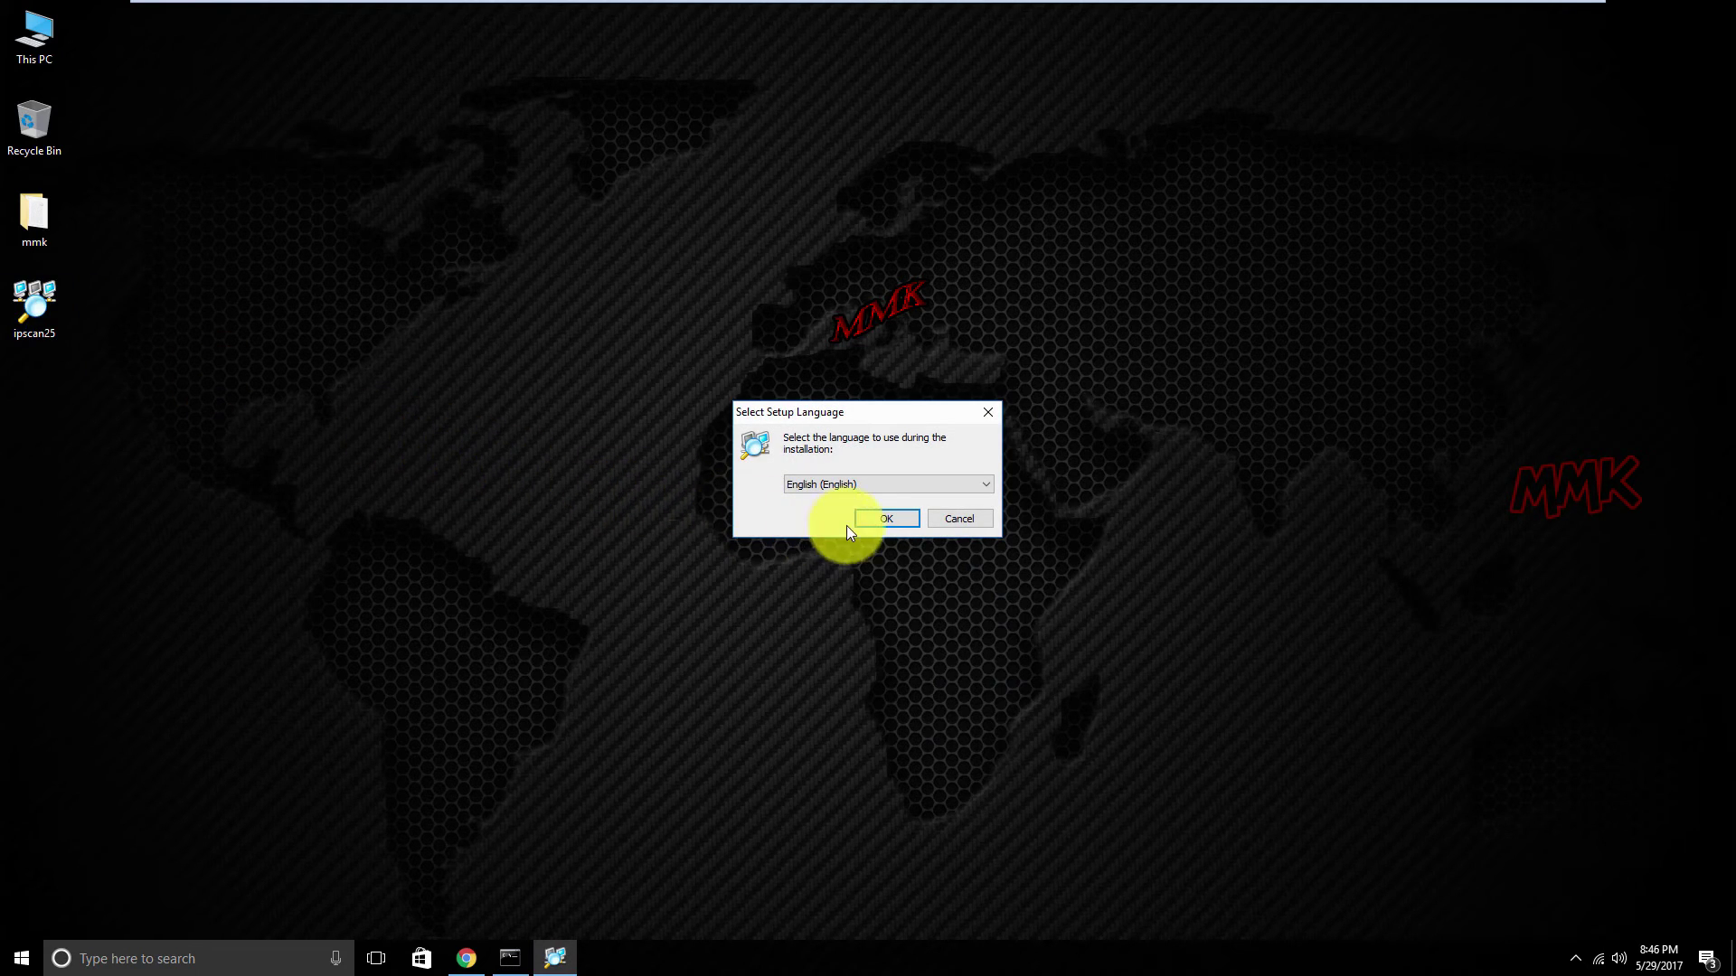
pyautogui.click(871, 517)
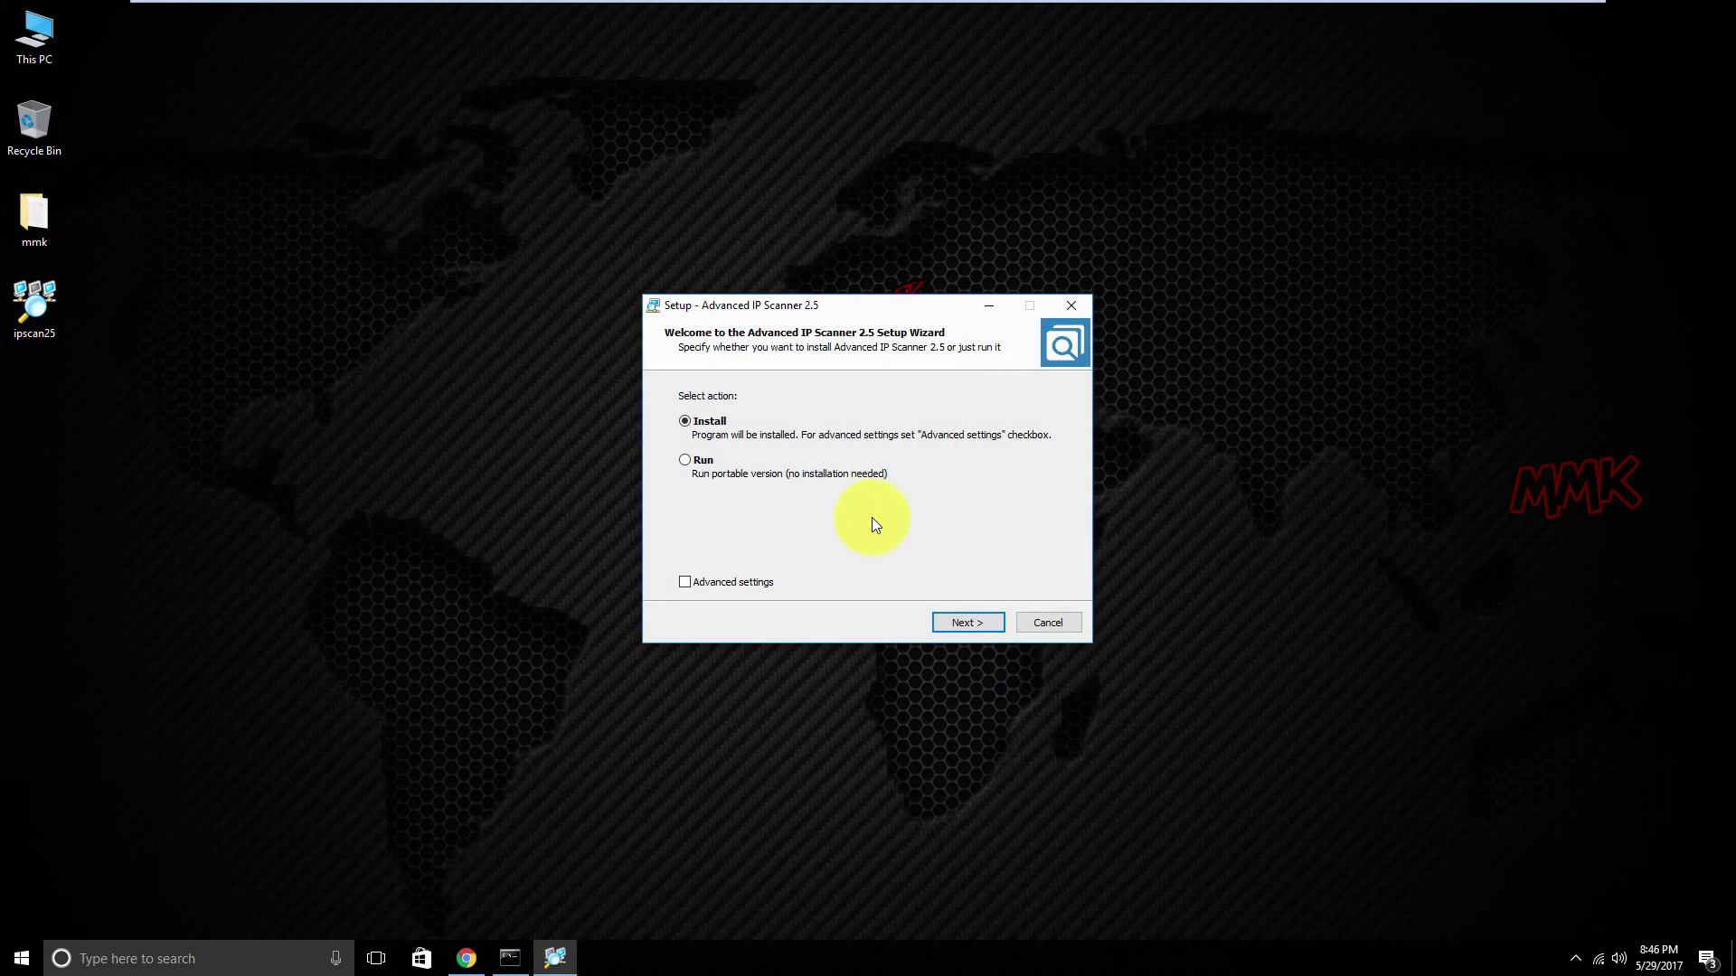
pyautogui.click(686, 460)
pyautogui.click(947, 614)
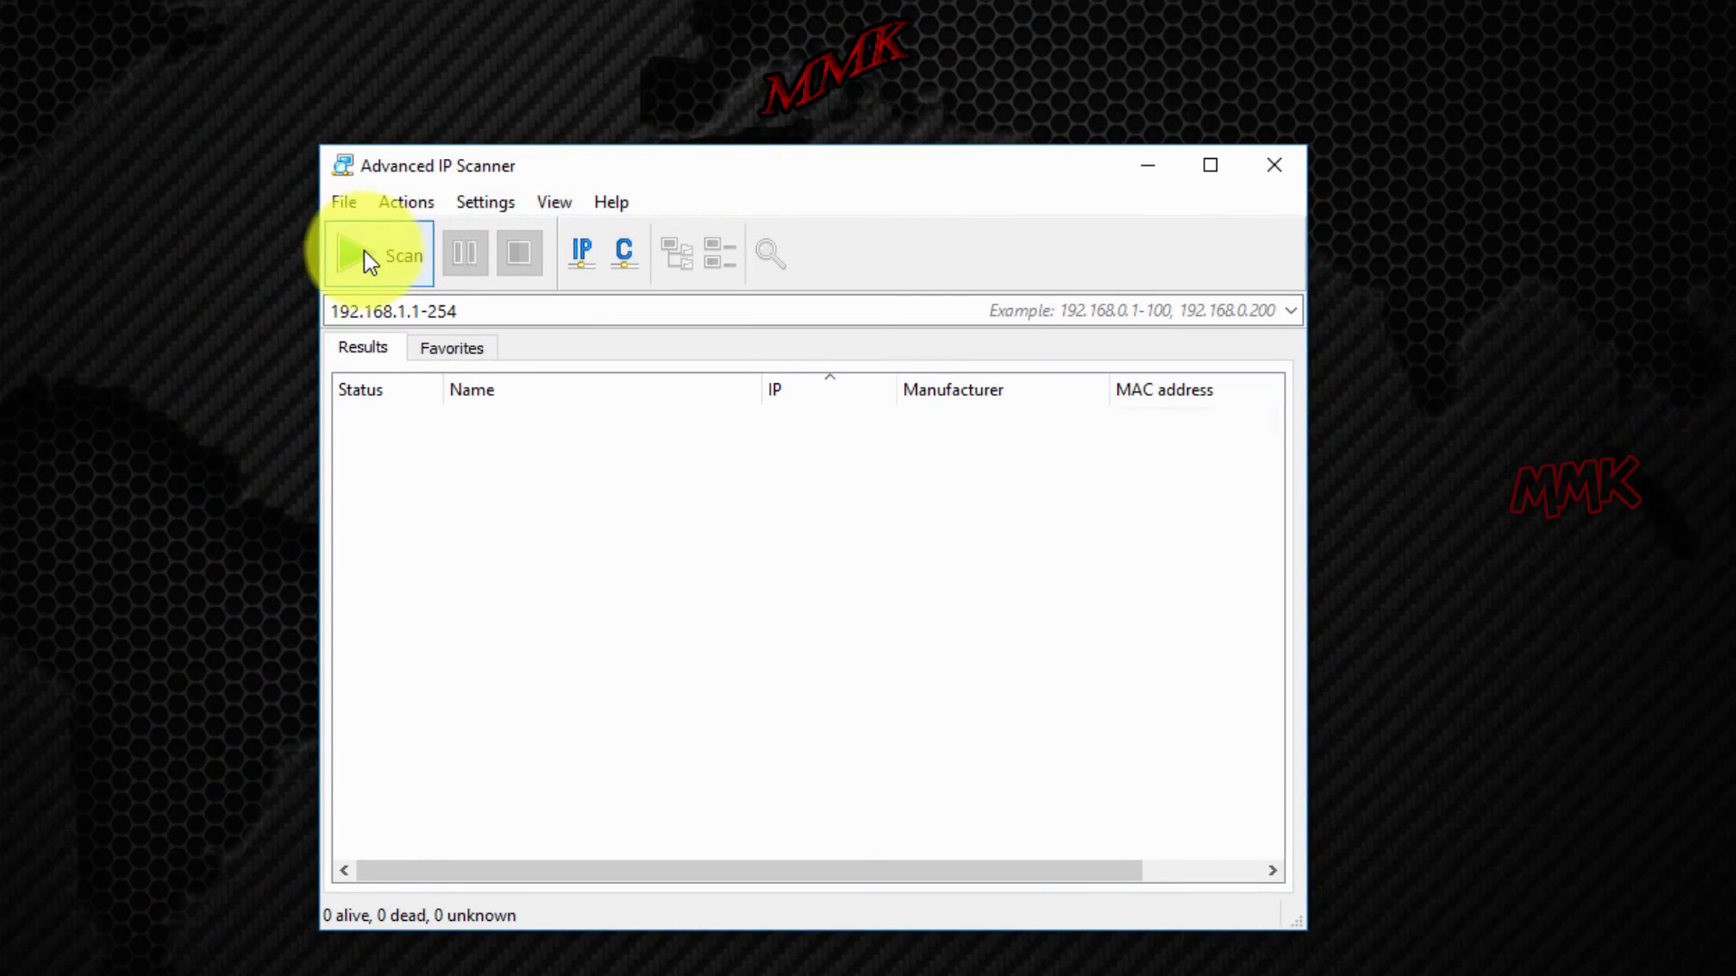
pyautogui.click(367, 255)
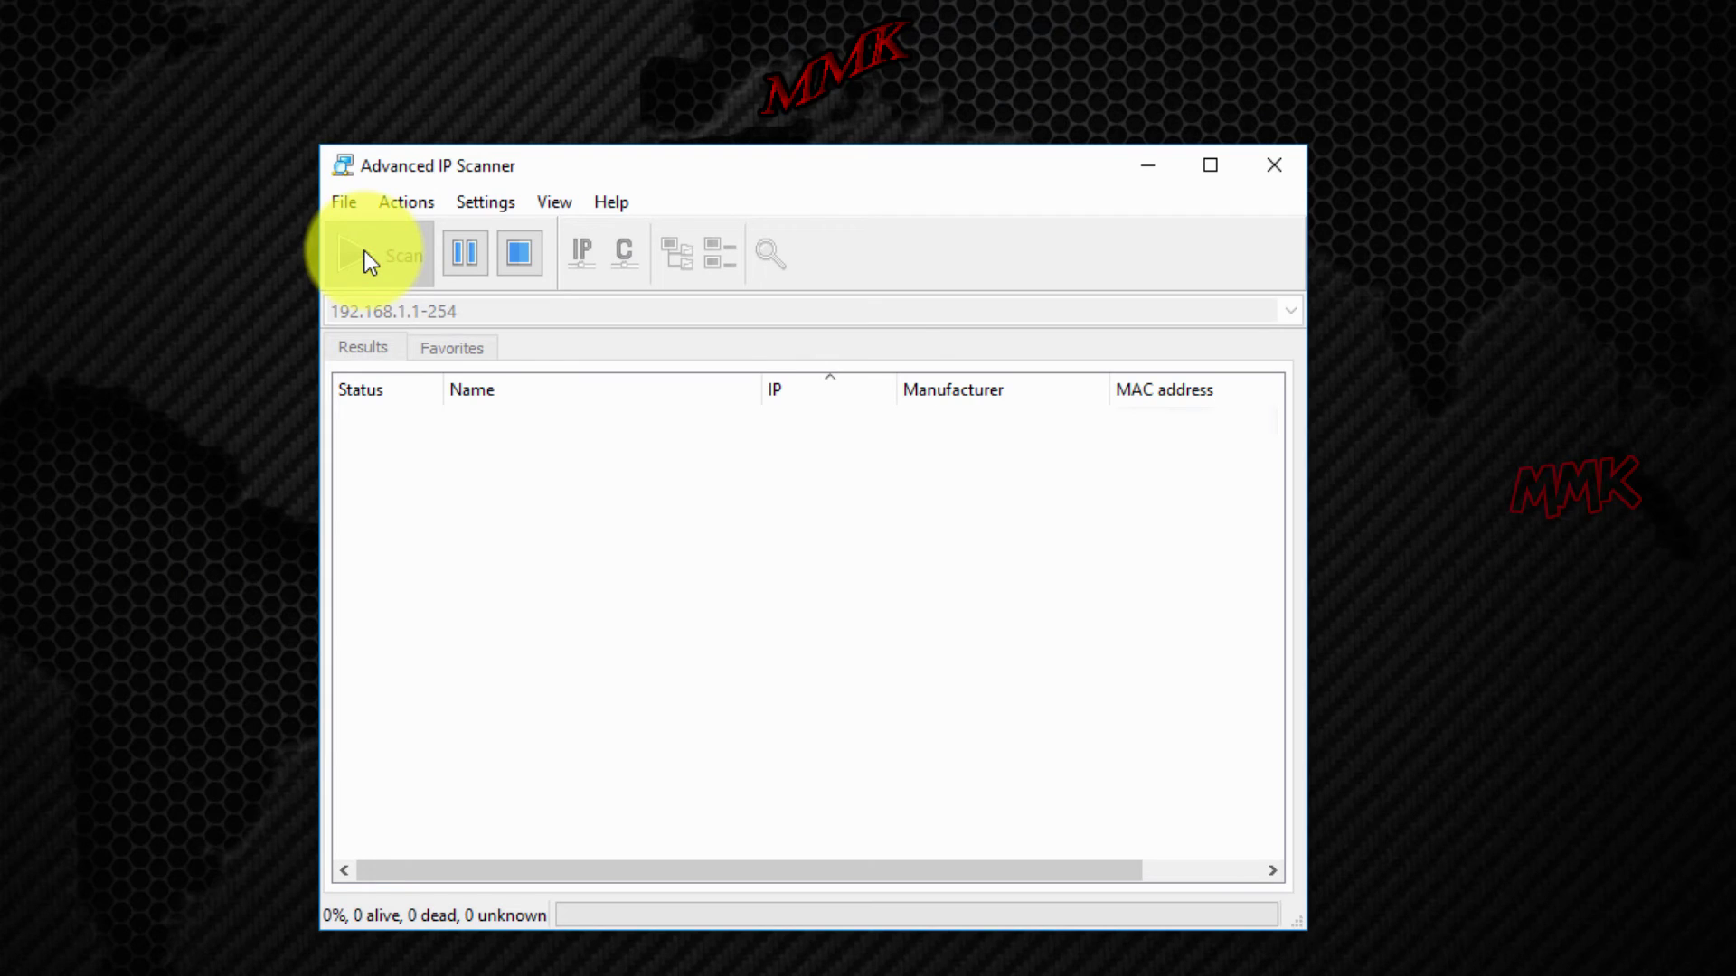